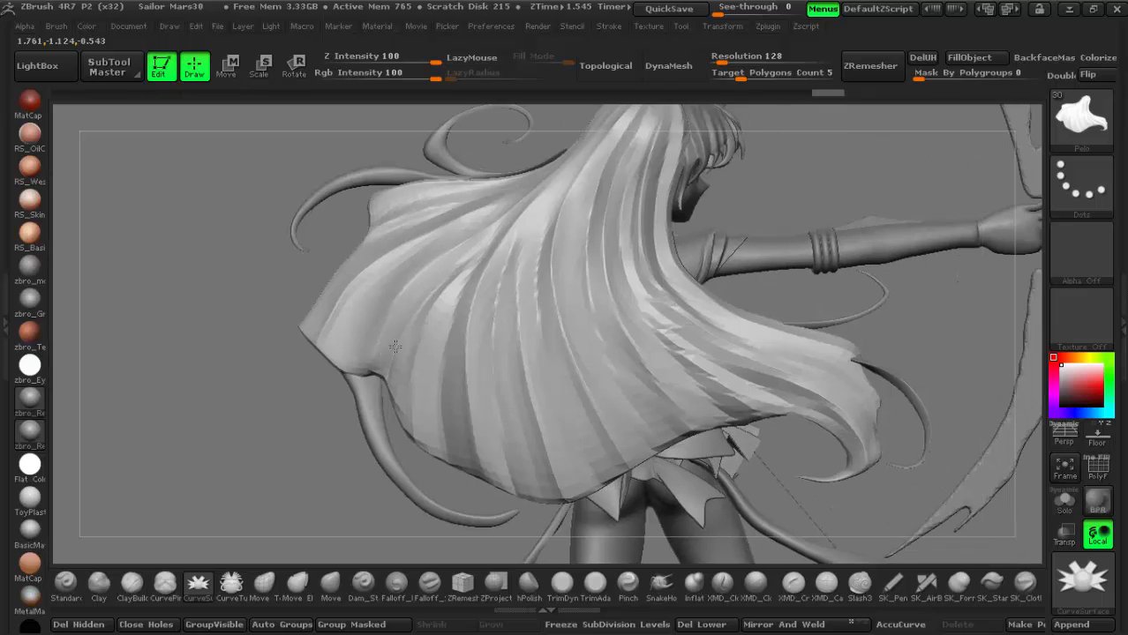
- Isolate the long hair subtool by hiding all other parts of the figure, and inspect it from both sides
ctrl+right_drag(504, 277, 607, 294)
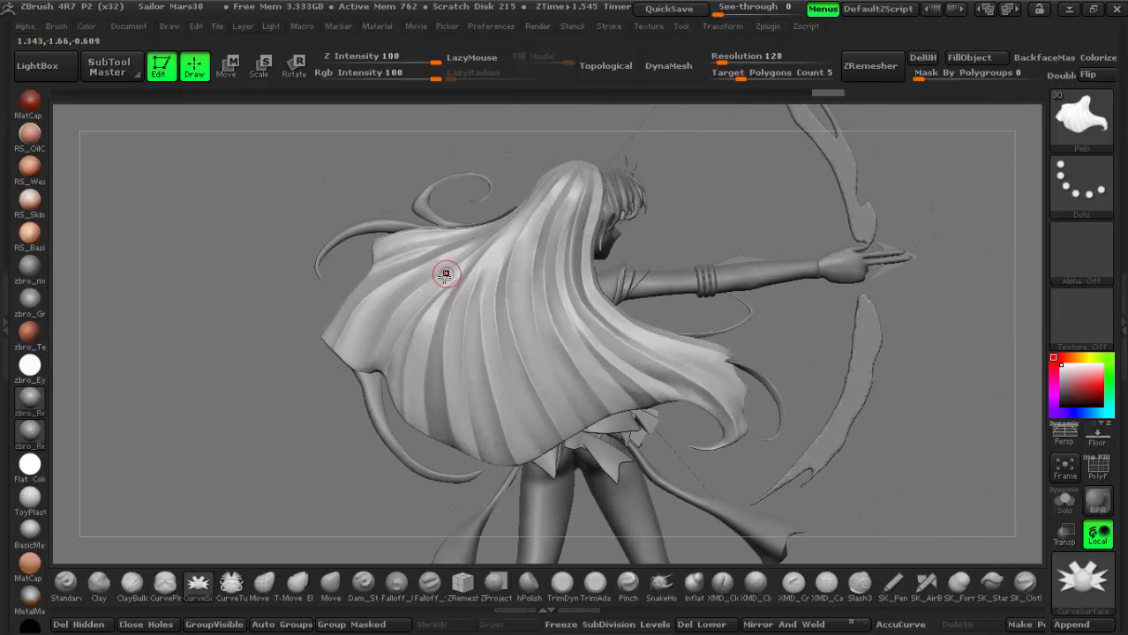
right_drag(445, 275, 602, 307)
alt+right_drag(468, 313, 556, 277)
click(1123, 305)
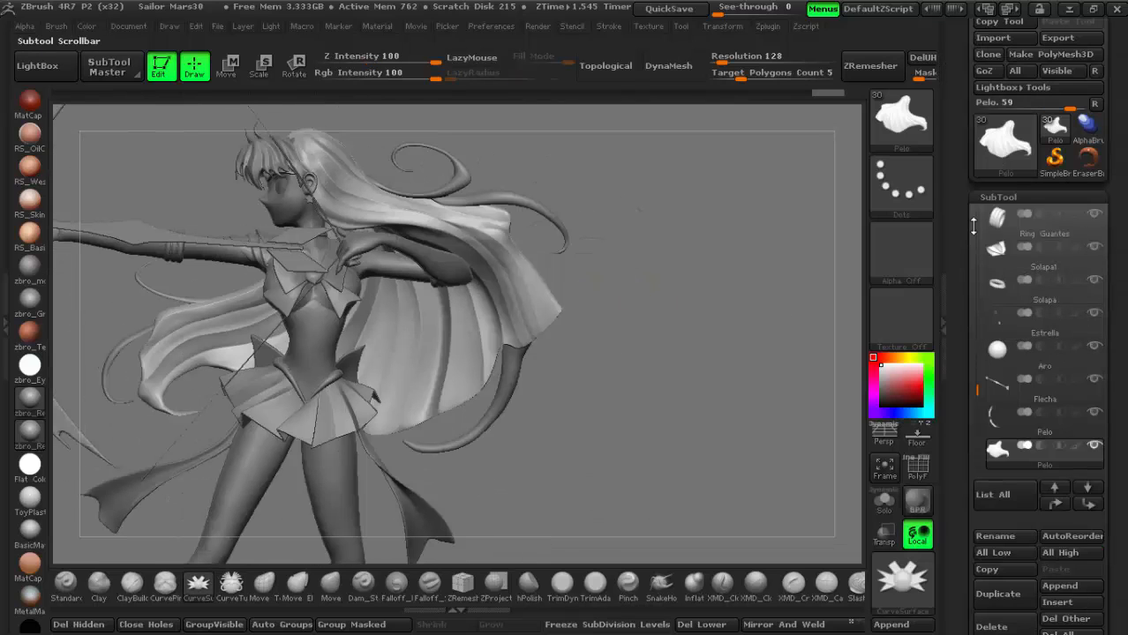
click(1094, 448)
right_drag(597, 304, 468, 298)
ctrl+right_drag(661, 270, 531, 362)
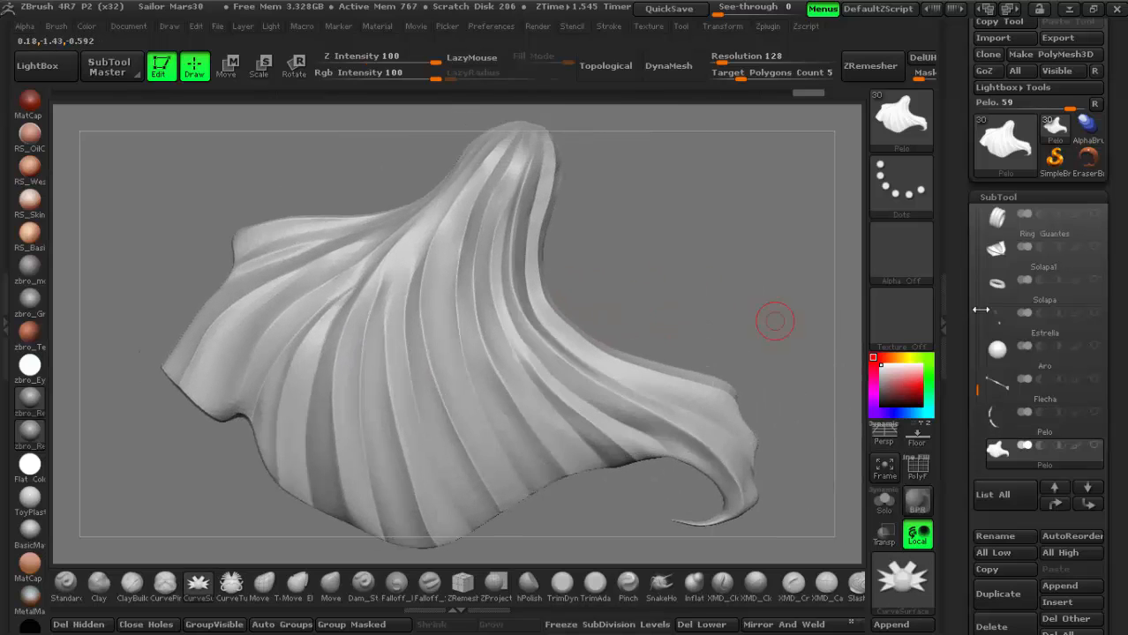
click(947, 301)
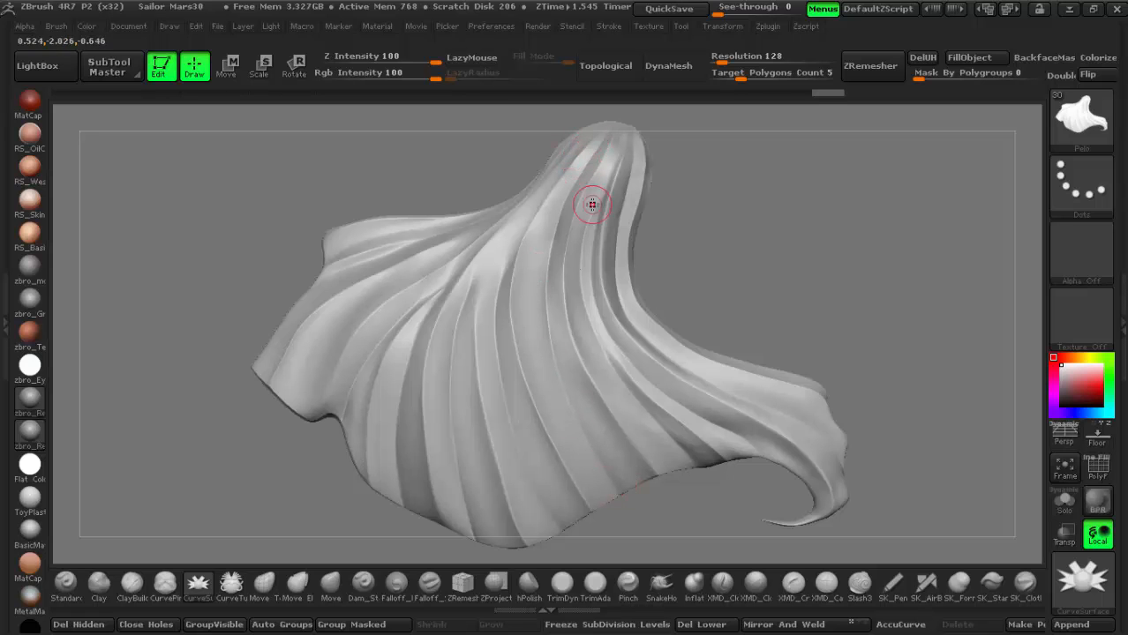
mouse_move(658, 270)
mouse_down()
mouse_move(506, 311)
mouse_move(496, 280)
mouse_up()
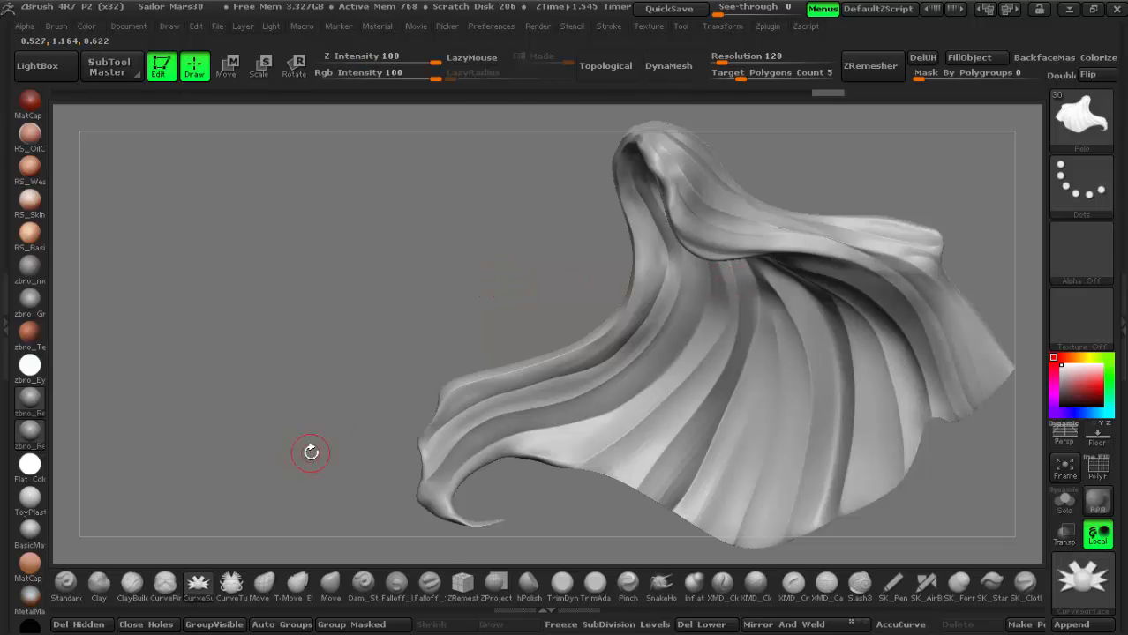
- Switch to the Pinch brush, reduce its draw size for the strand creases and set Z Intensity to 28
click(628, 583)
drag(448, 295, 611, 310)
mouse_move(605, 311)
ctrl+right_down()
mouse_move(559, 370)
mouse_move(561, 428)
ctrl+right_up()
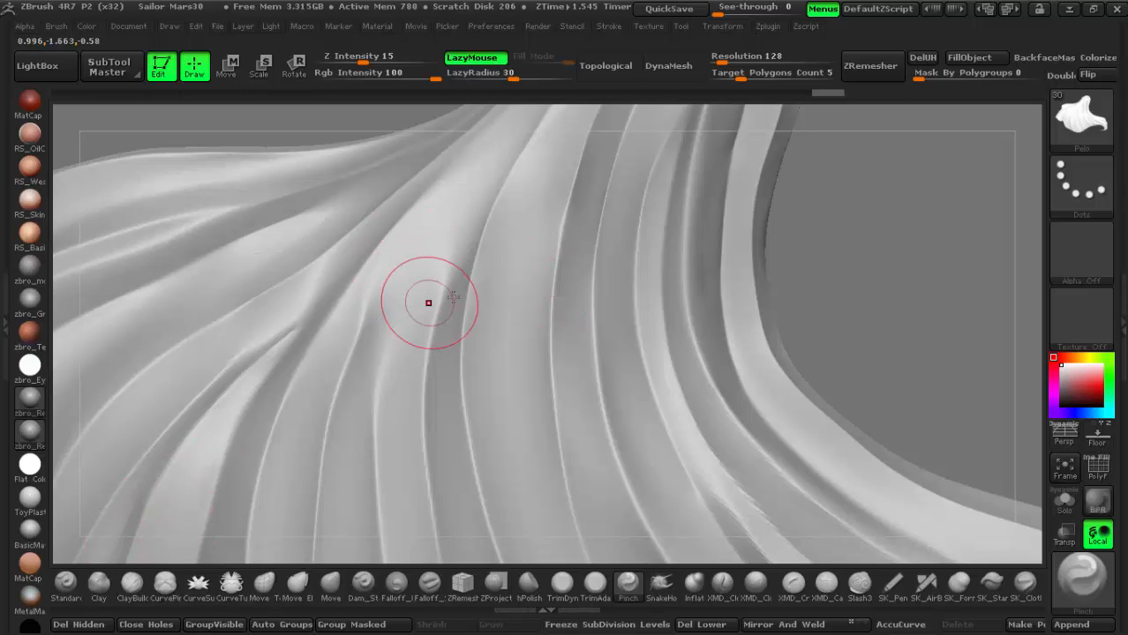
right_drag(464, 342, 473, 349)
mouse_move(402, 332)
right_down()
mouse_move(385, 350)
mouse_move(456, 306)
right_up()
key(space)
drag(451, 275, 454, 284)
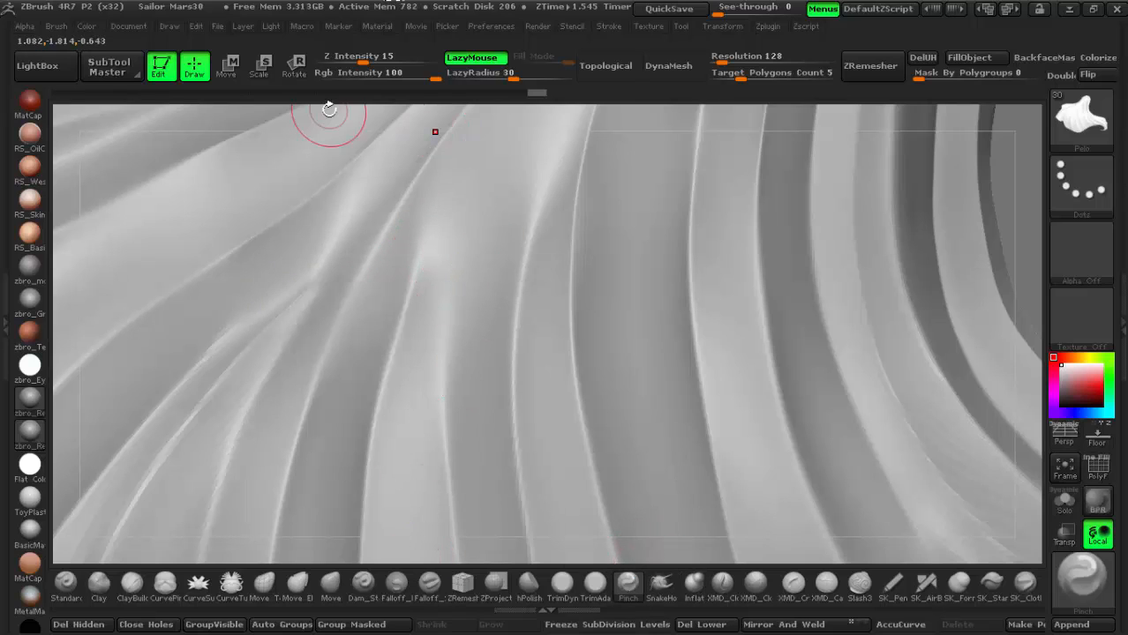
drag(362, 62, 380, 64)
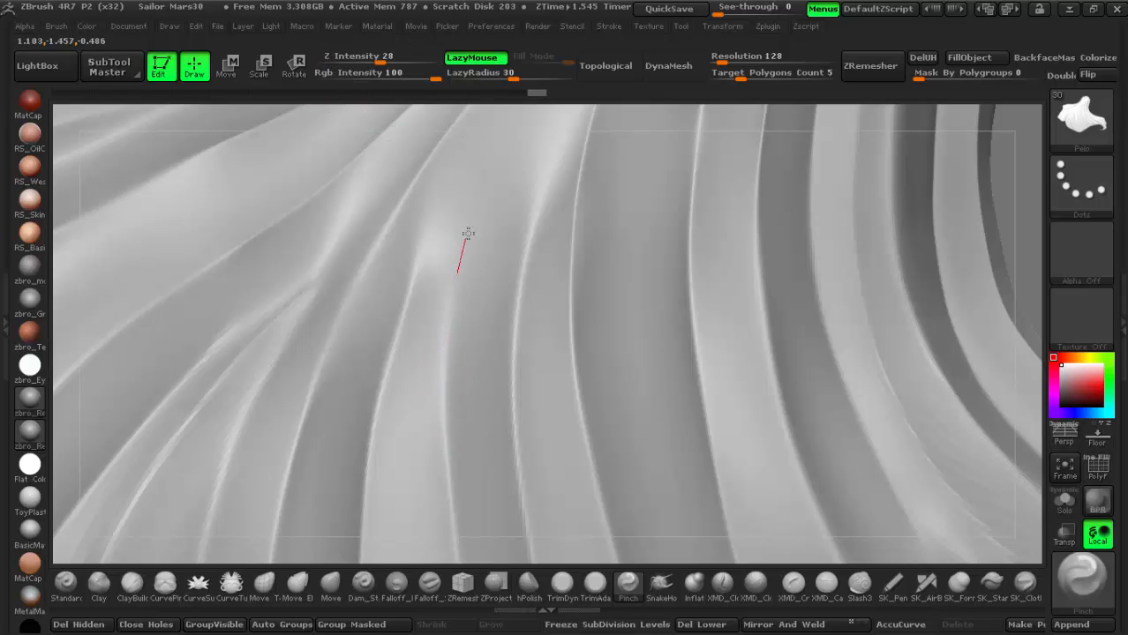
- Sharpen the edge of the central hair strand with repeated Pinch strokes running up to its tapered end
drag(468, 233, 443, 144)
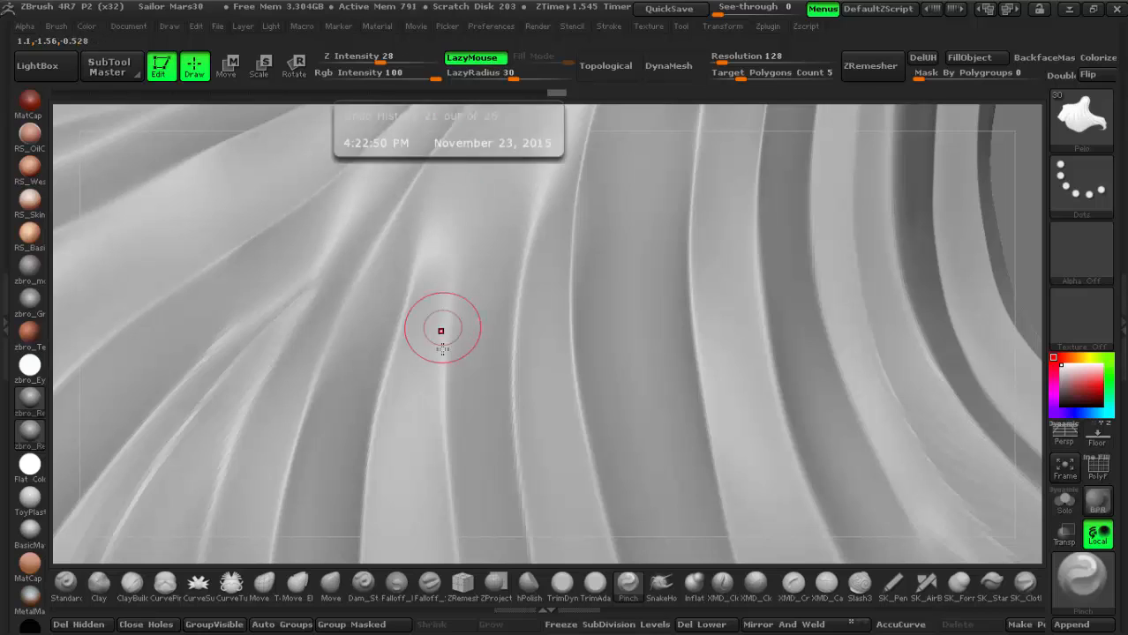
drag(442, 402, 443, 355)
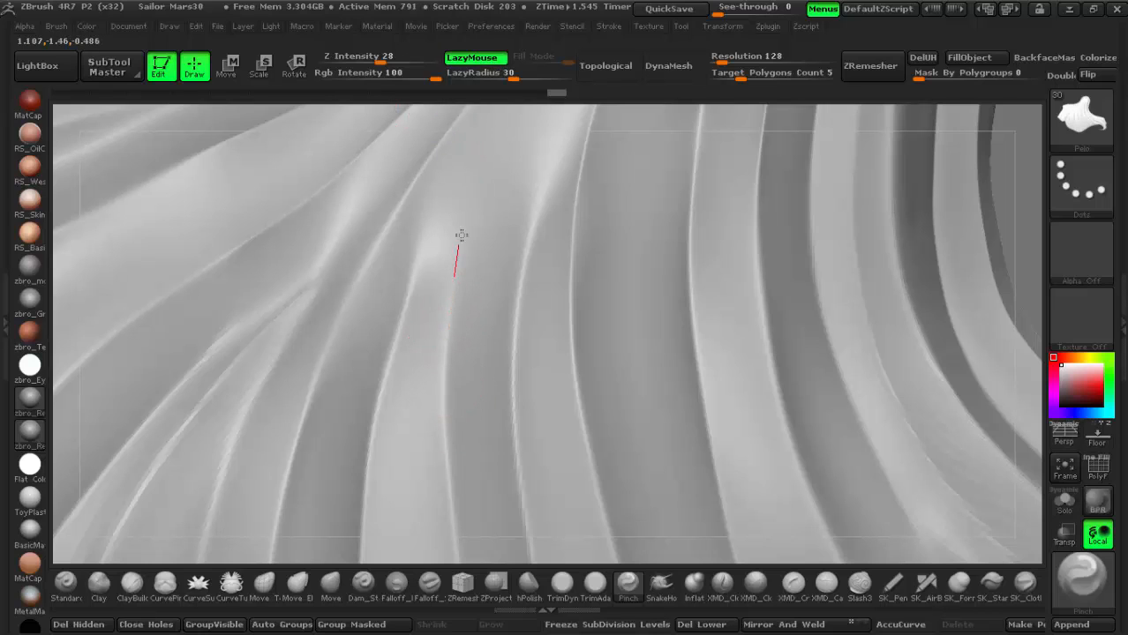
drag(461, 235, 463, 280)
drag(443, 445, 444, 351)
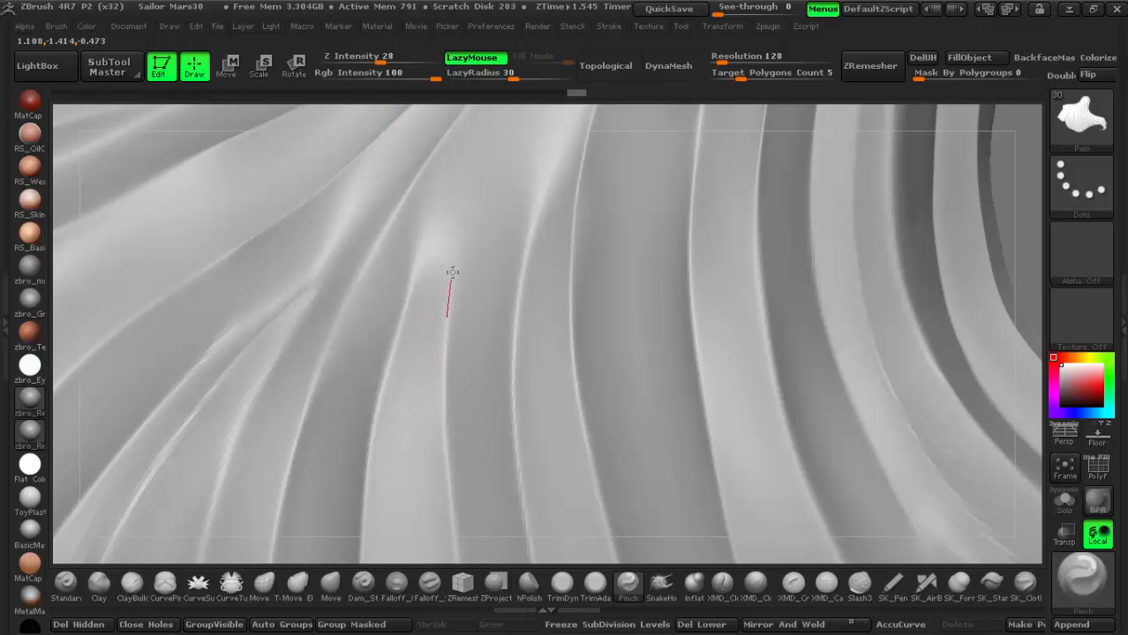
drag(467, 203, 465, 214)
drag(443, 361, 449, 342)
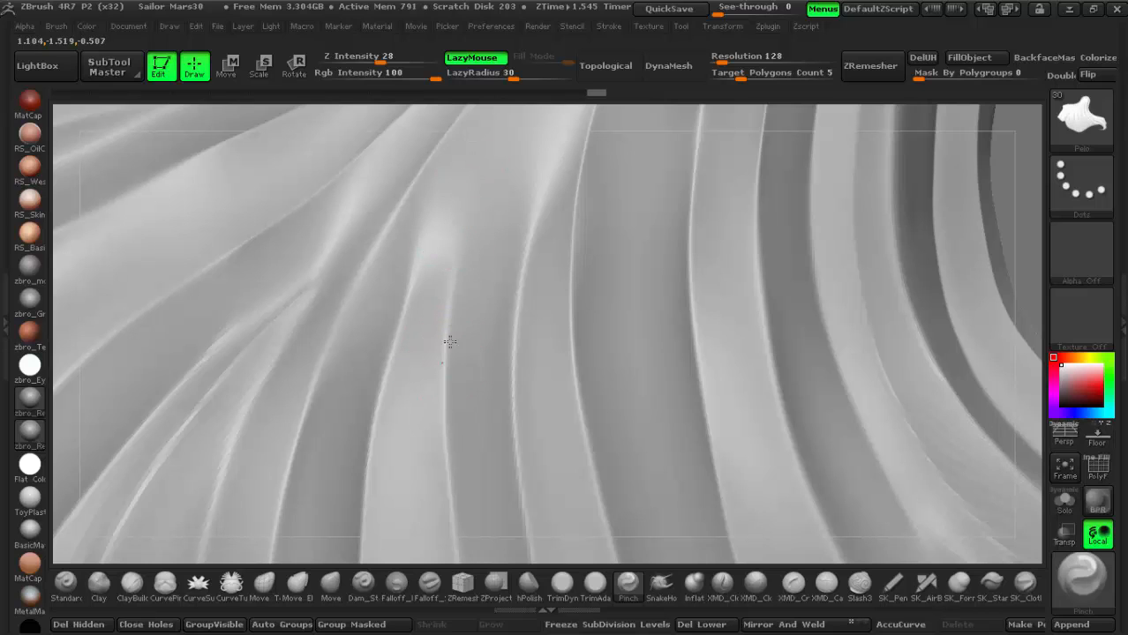
drag(472, 186, 470, 188)
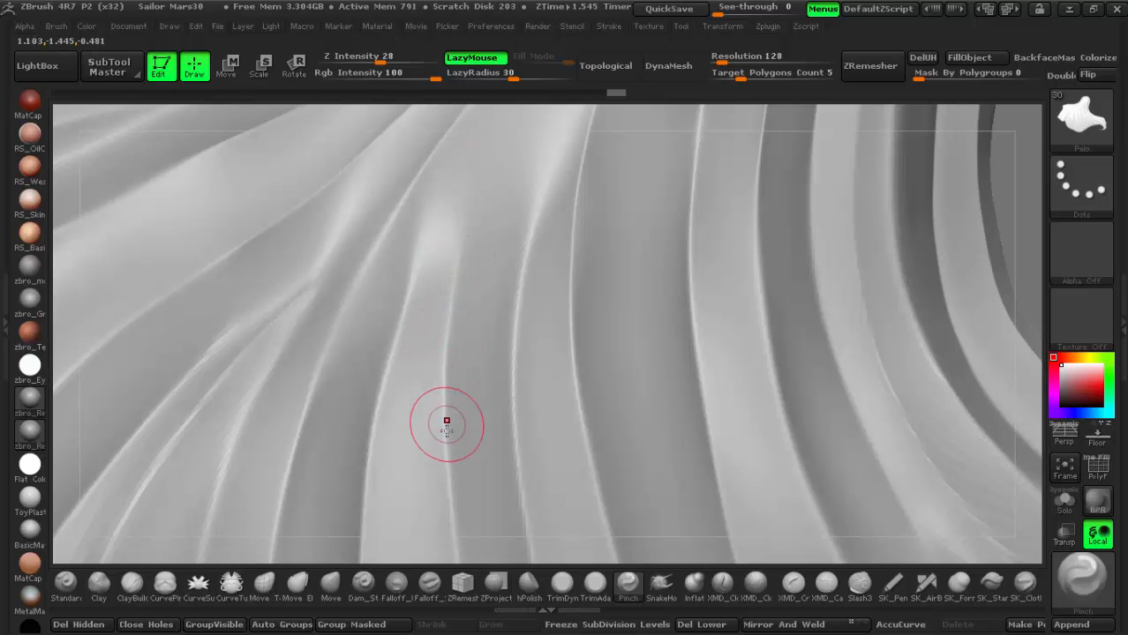
drag(446, 437, 446, 389)
drag(456, 283, 458, 203)
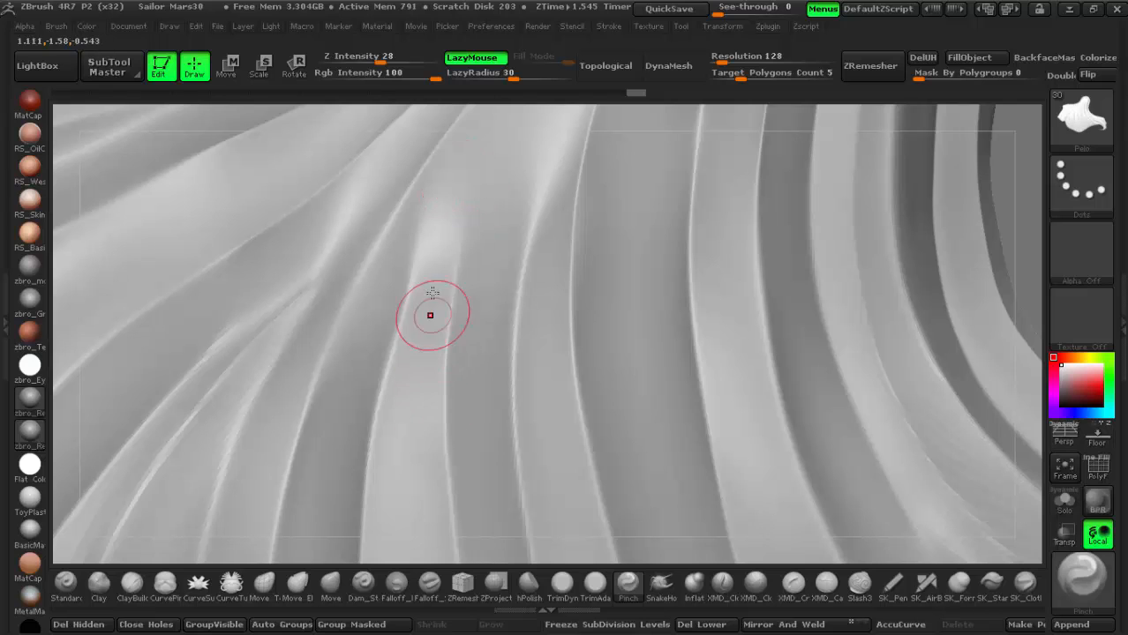
- Smooth the pinched edge of the central strand and the neighbouring strand area beside it
key(shift)
shift+drag(452, 359, 446, 410)
mouse_move(383, 430)
alt+right_down()
mouse_move(451, 357)
mouse_move(449, 298)
alt+right_up()
alt+right_drag(497, 229, 539, 331)
mouse_move(419, 327)
alt+right_down()
mouse_move(427, 335)
mouse_move(401, 320)
alt+right_up()
shift+drag(394, 282, 378, 303)
right_drag(503, 334, 531, 393)
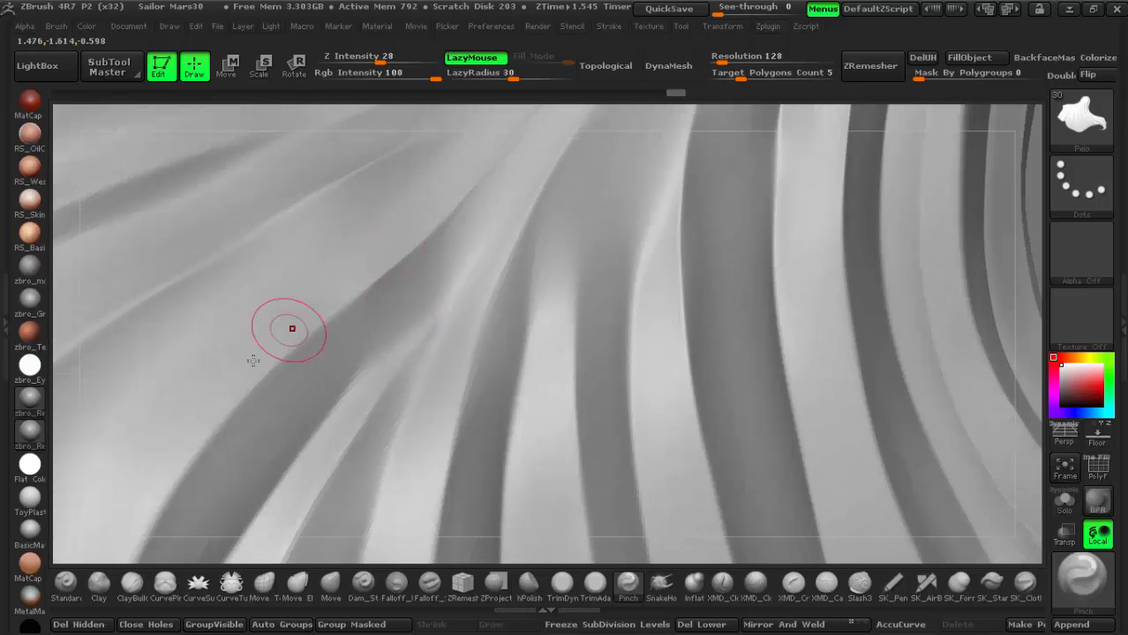
- Examine the strand creases over the whole hair piece, from the outer surface around to the inner side
alt+right_drag(401, 305, 426, 310)
alt+right_drag(434, 401, 491, 350)
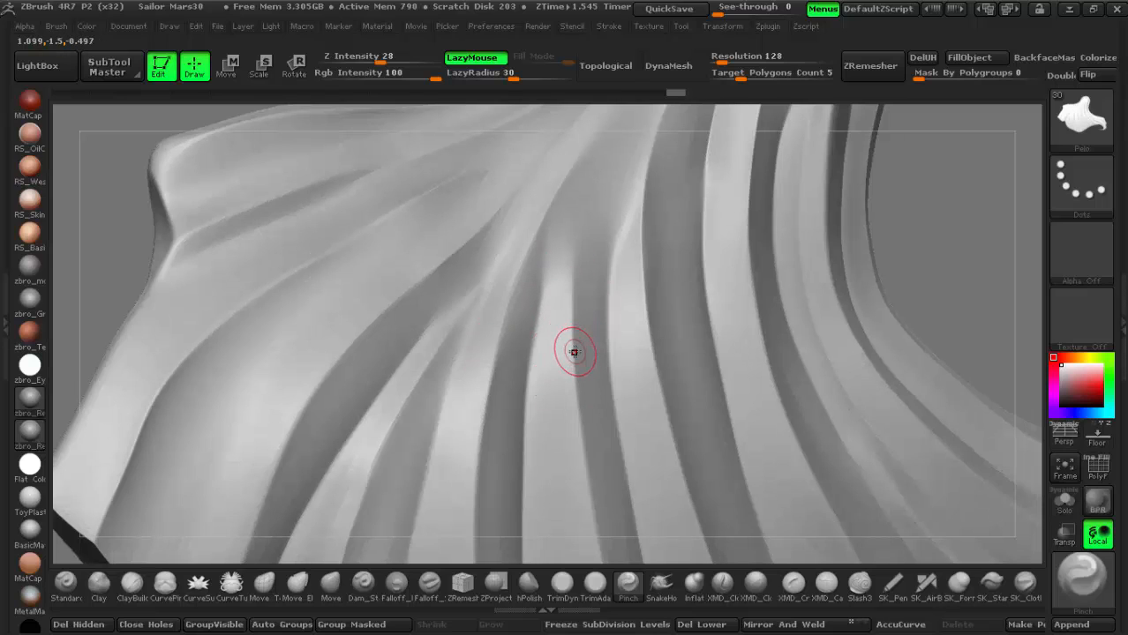
mouse_move(644, 307)
right_down()
mouse_move(640, 241)
mouse_move(557, 294)
right_up()
ctrl+right_drag(668, 285, 643, 239)
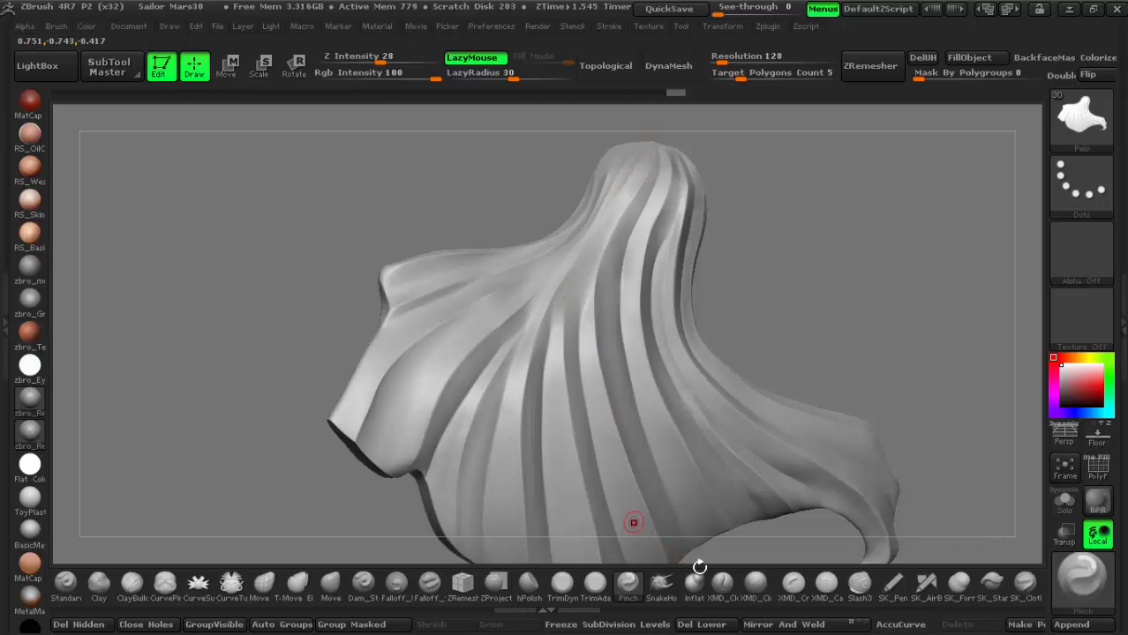
ctrl+right_drag(683, 244, 686, 231)
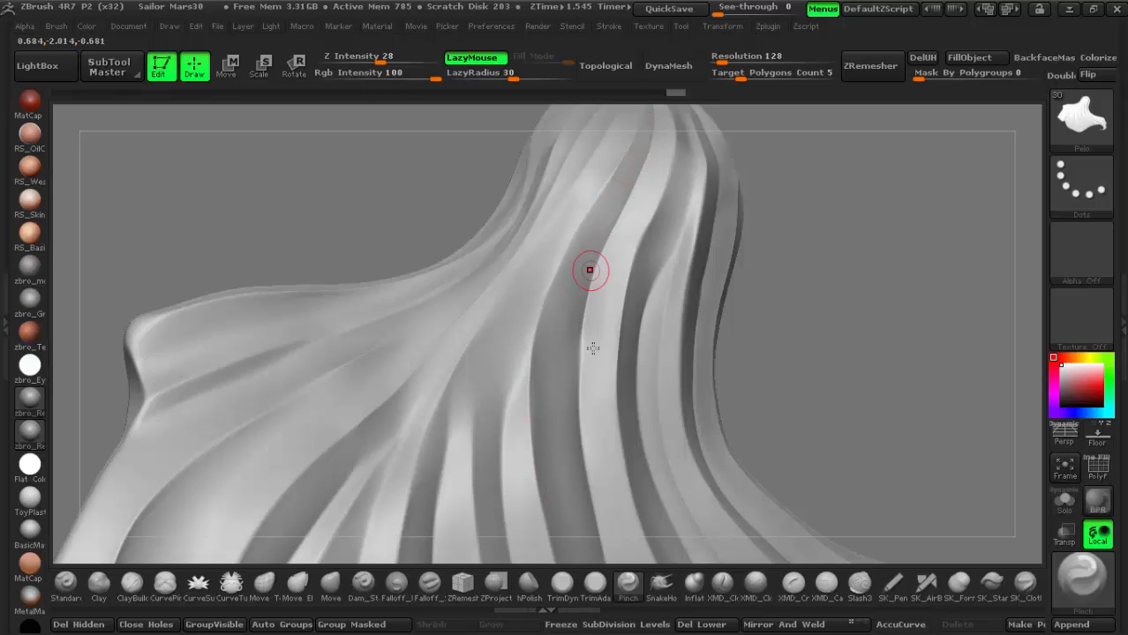
ctrl+right_drag(590, 269, 505, 188)
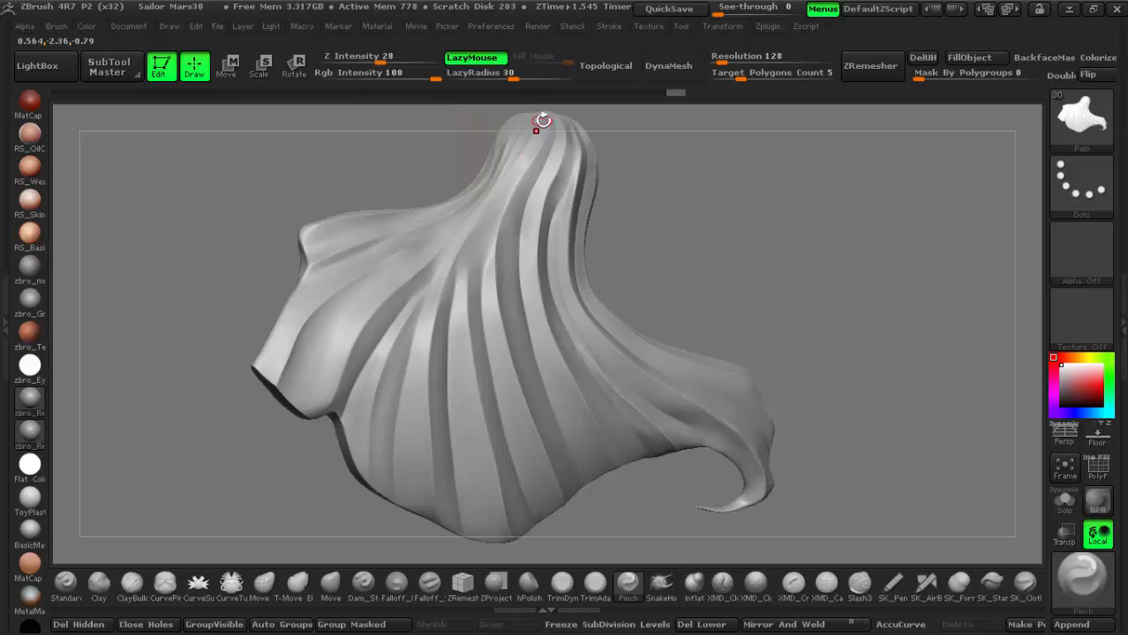
right_drag(590, 516, 171, 388)
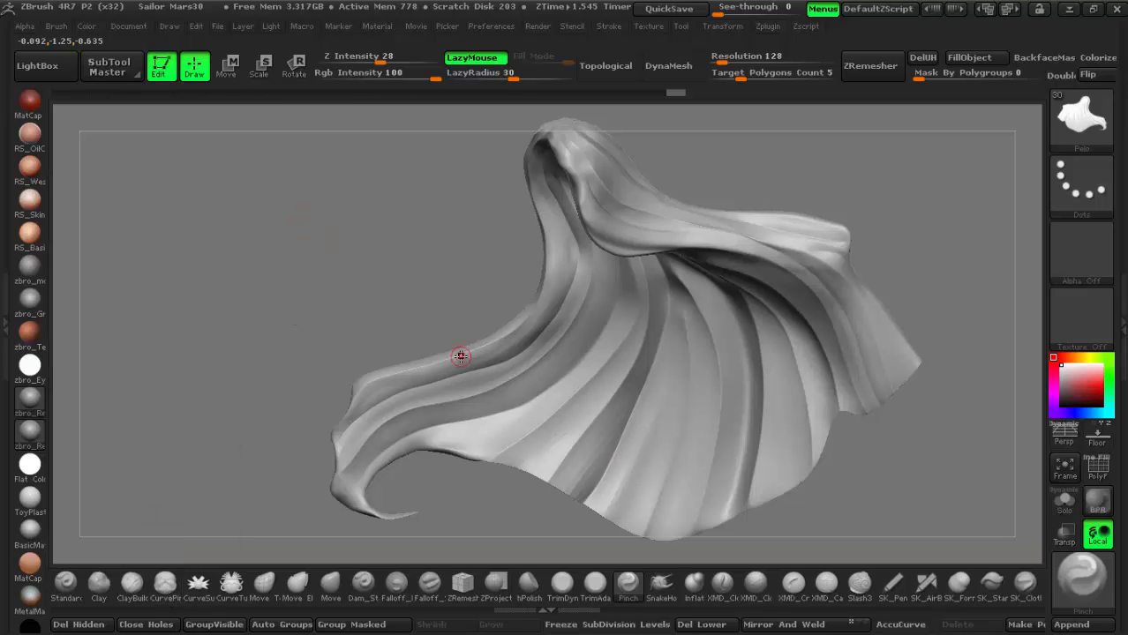
- With the CurvePinch brush, draw a curve along the crease on the hair's inner side, from the curled tip up to the upper fold
key(b)
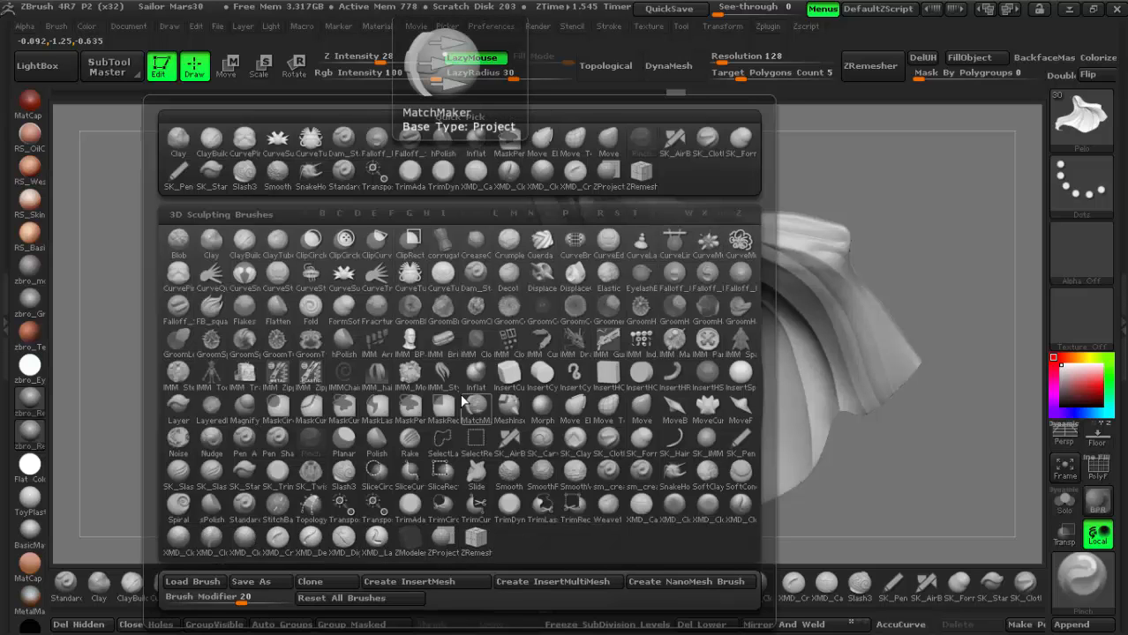
key(c)
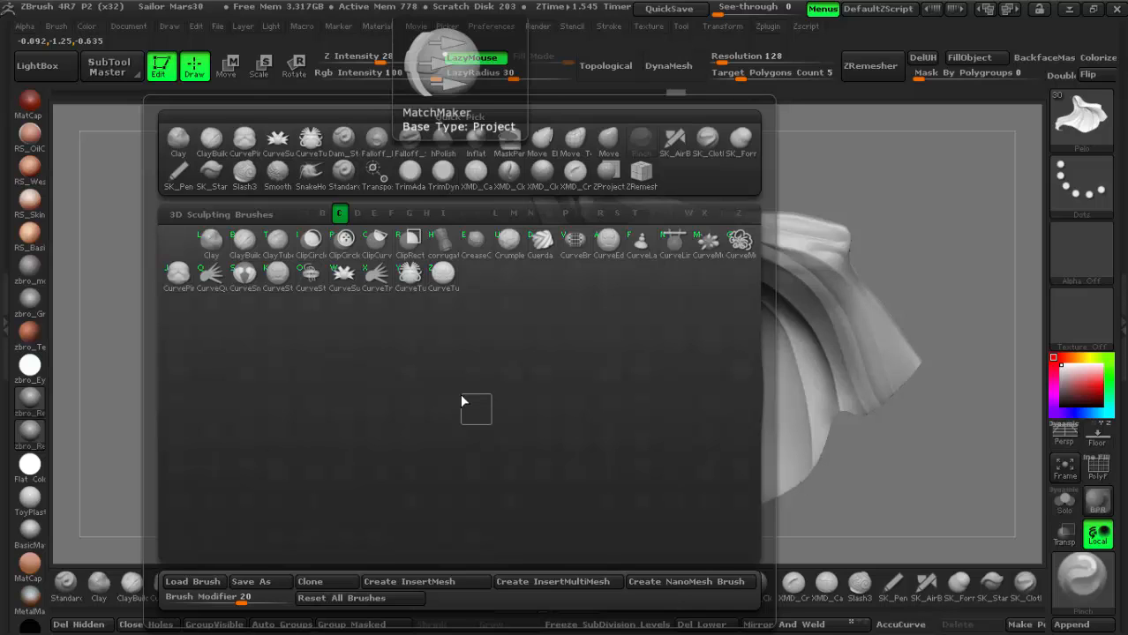
click(176, 277)
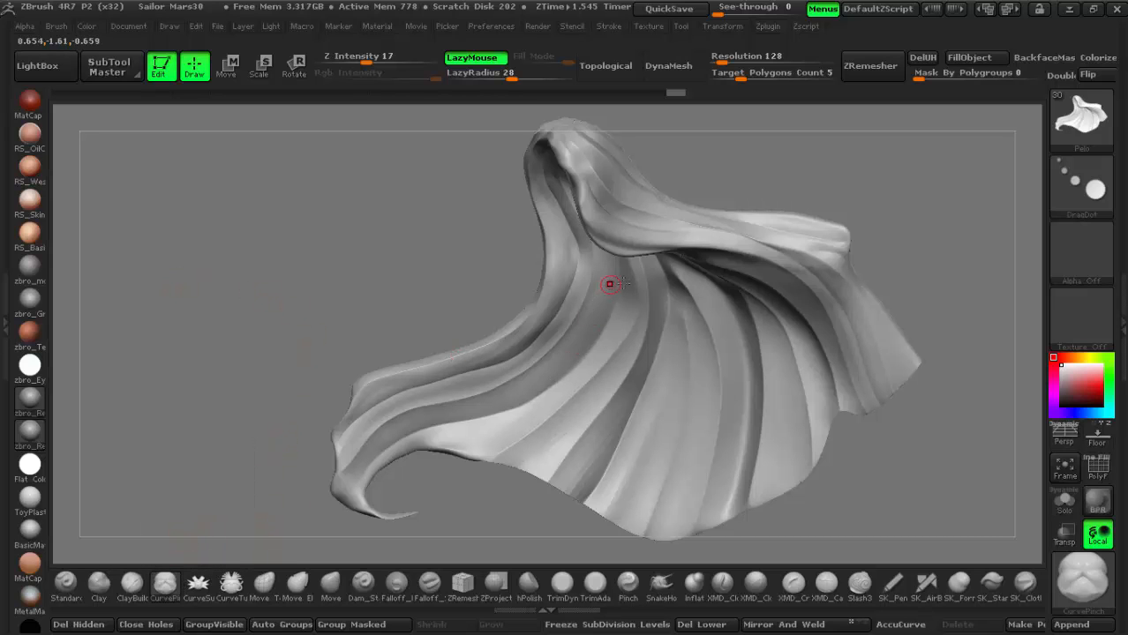
mouse_move(623, 284)
right_down()
mouse_move(667, 289)
mouse_move(618, 293)
right_up()
ctrl+right_drag(589, 345, 688, 305)
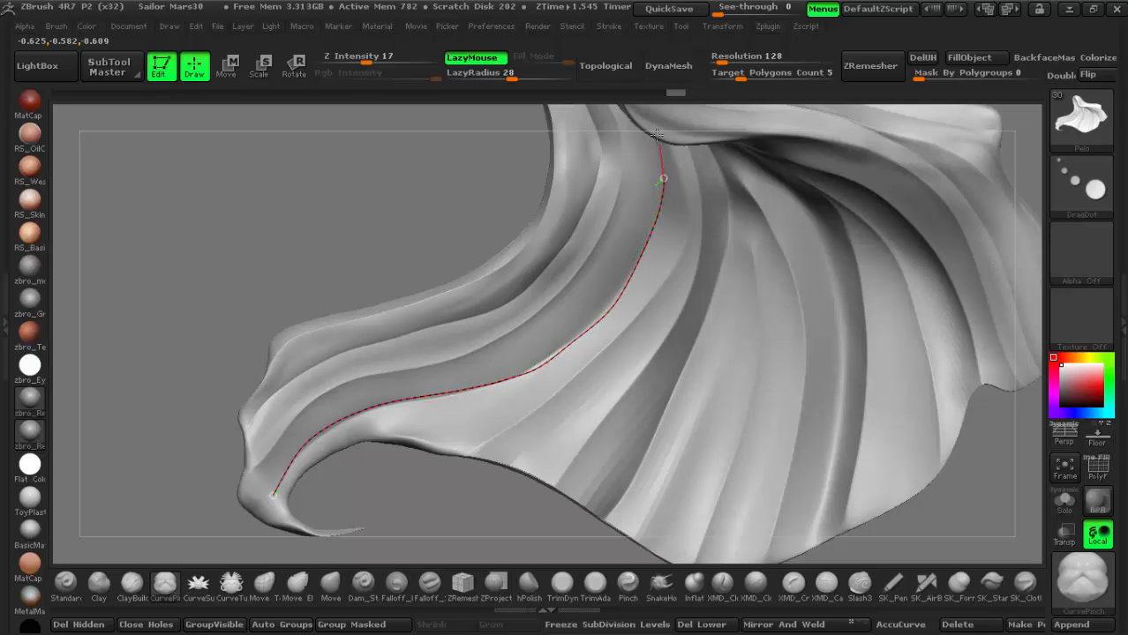
drag(657, 135, 657, 131)
shift+click(558, 307)
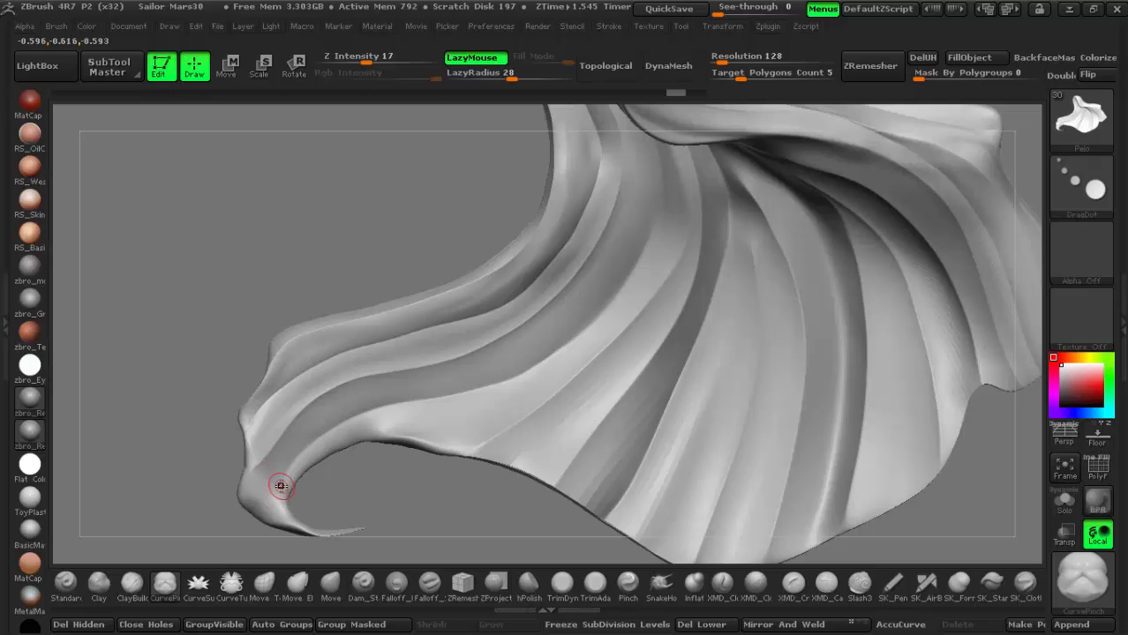
drag(281, 486, 291, 470)
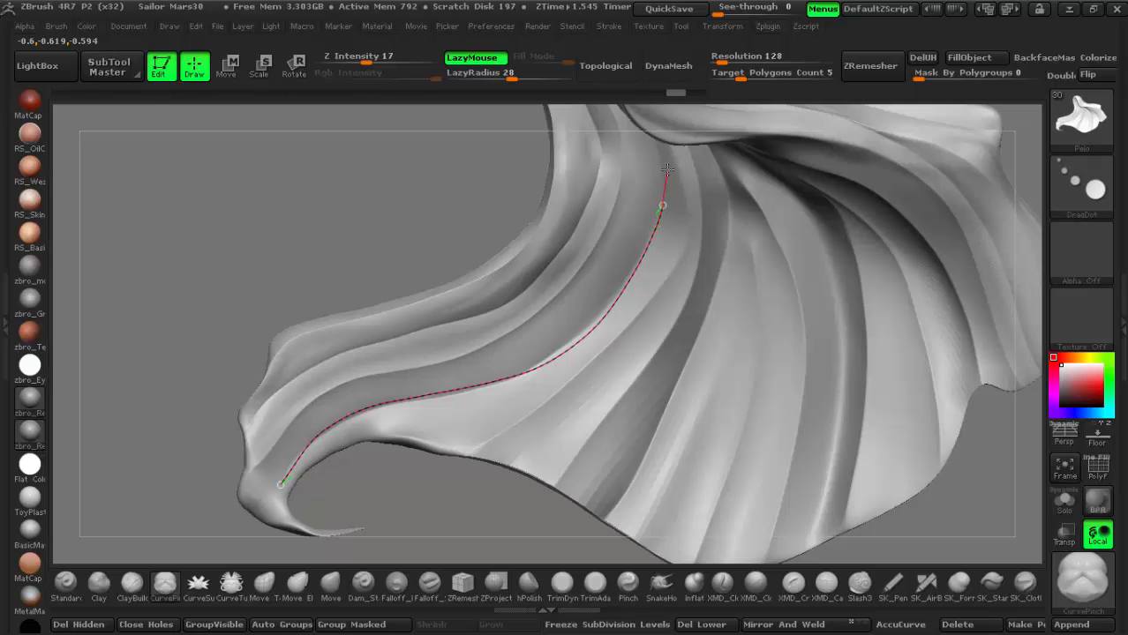
drag(645, 118, 645, 115)
- Apply the pinch along the drawn curve, release the curve and check the crease from several angles
mouse_move(569, 357)
ctrl+right_down()
mouse_move(595, 339)
mouse_move(620, 388)
mouse_move(642, 331)
ctrl+right_up()
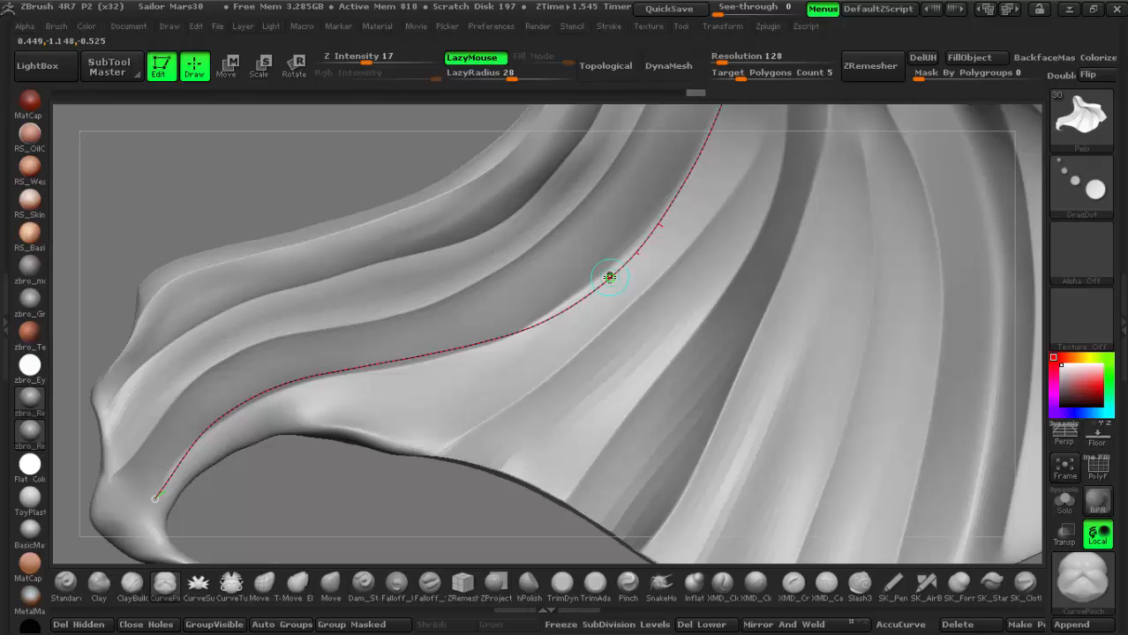
click(609, 277)
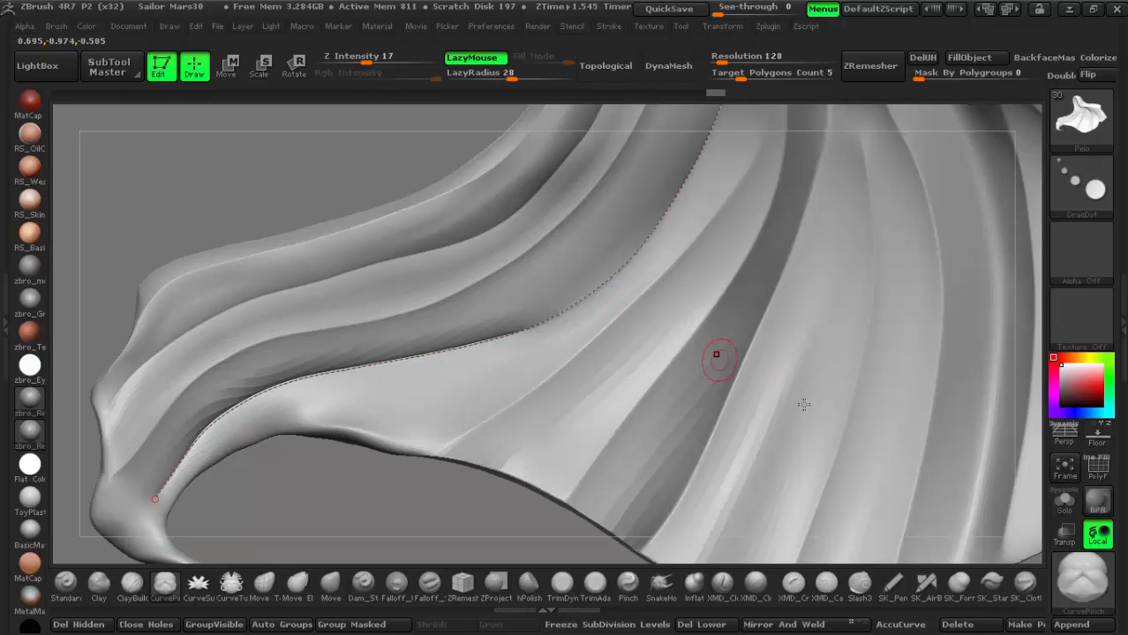
click(825, 385)
mouse_move(482, 443)
mouse_down()
mouse_move(504, 398)
mouse_move(421, 362)
mouse_up()
mouse_move(627, 252)
right_down()
mouse_move(598, 320)
mouse_move(619, 303)
mouse_move(587, 318)
right_up()
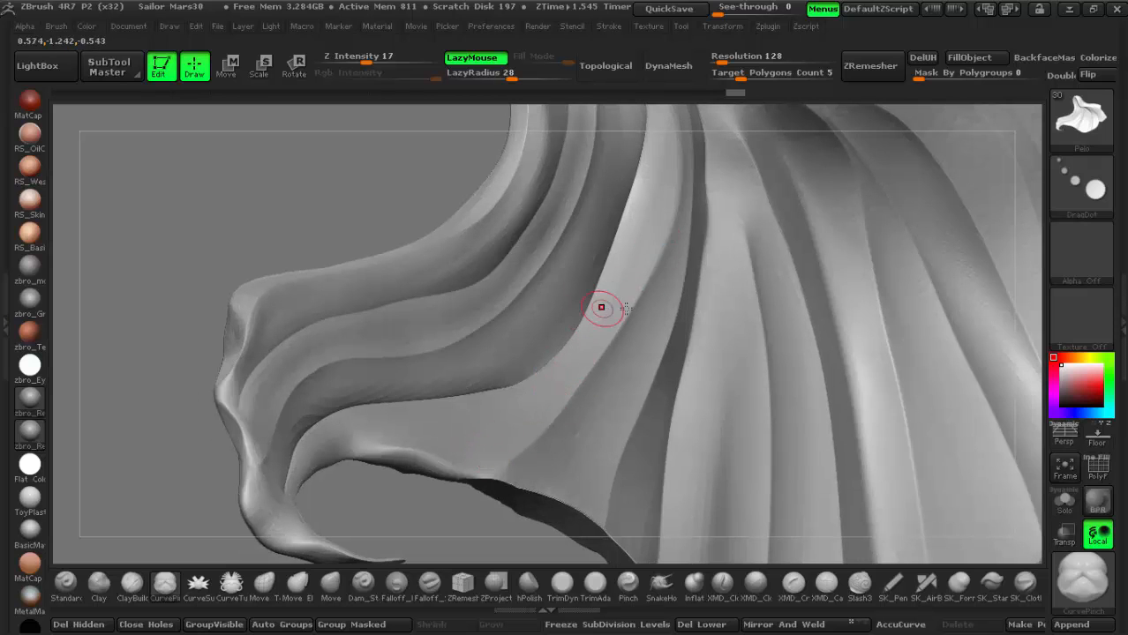
mouse_move(605, 307)
right_down()
mouse_move(654, 362)
mouse_move(659, 332)
right_up()
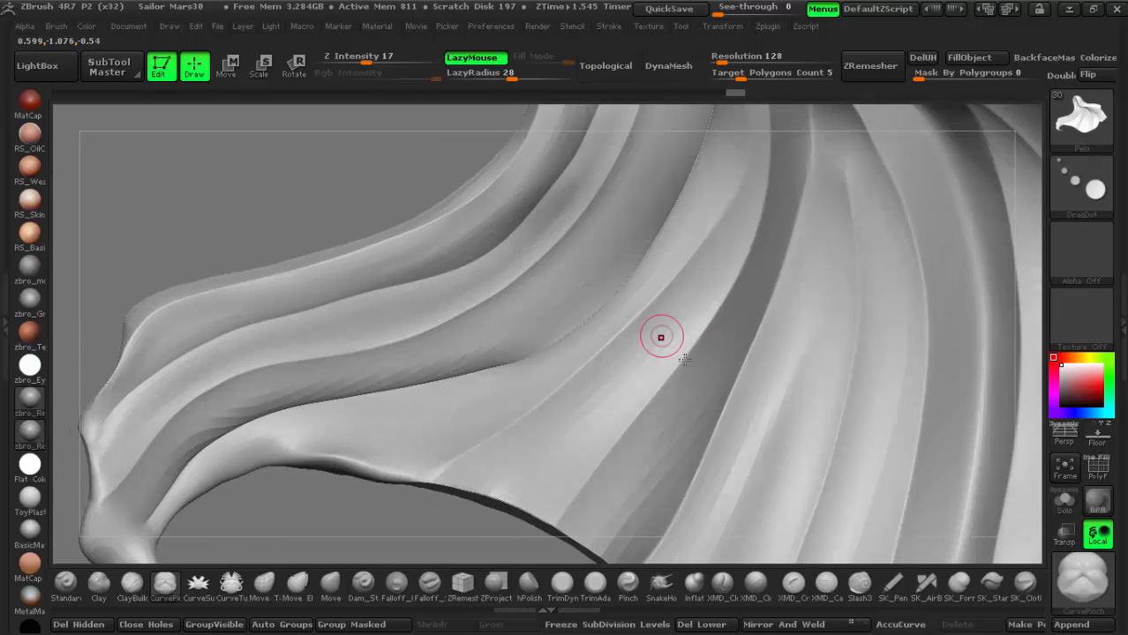
- Undo the release of the curve and reapply CurvePinch along the same crease using different draw sizes
key(ctrl)
key(ctrl+z)
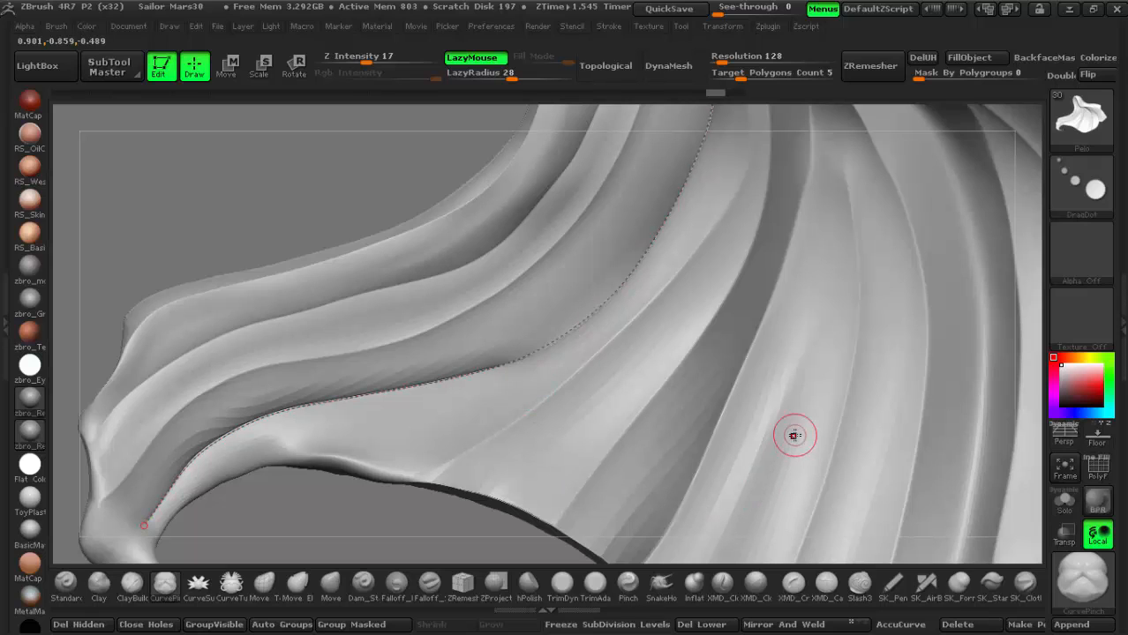
click(594, 312)
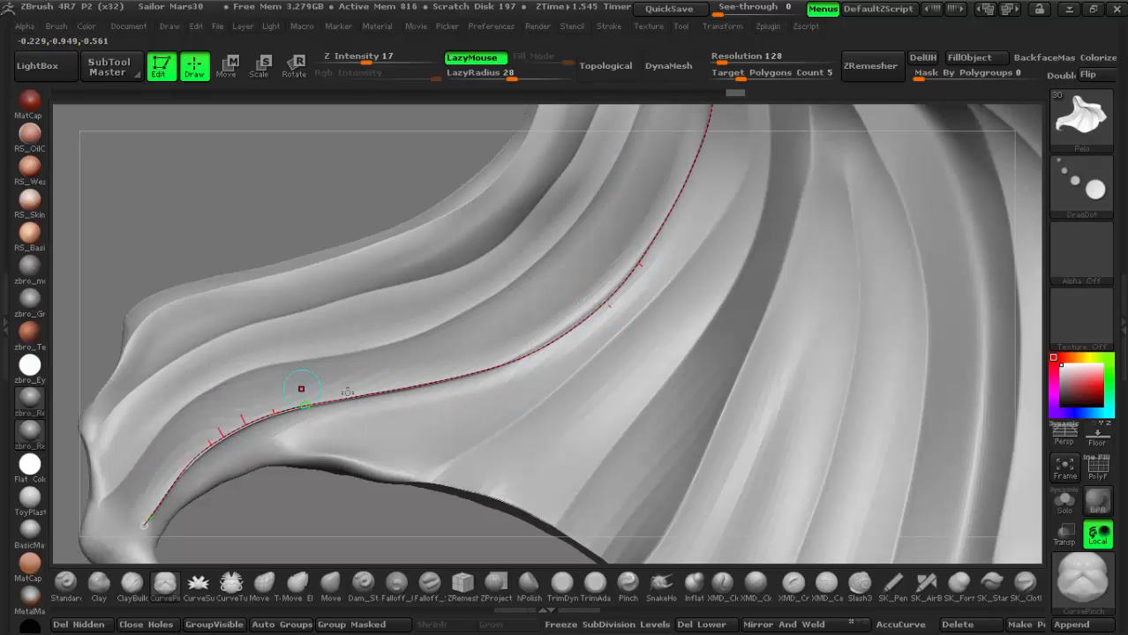
key(space)
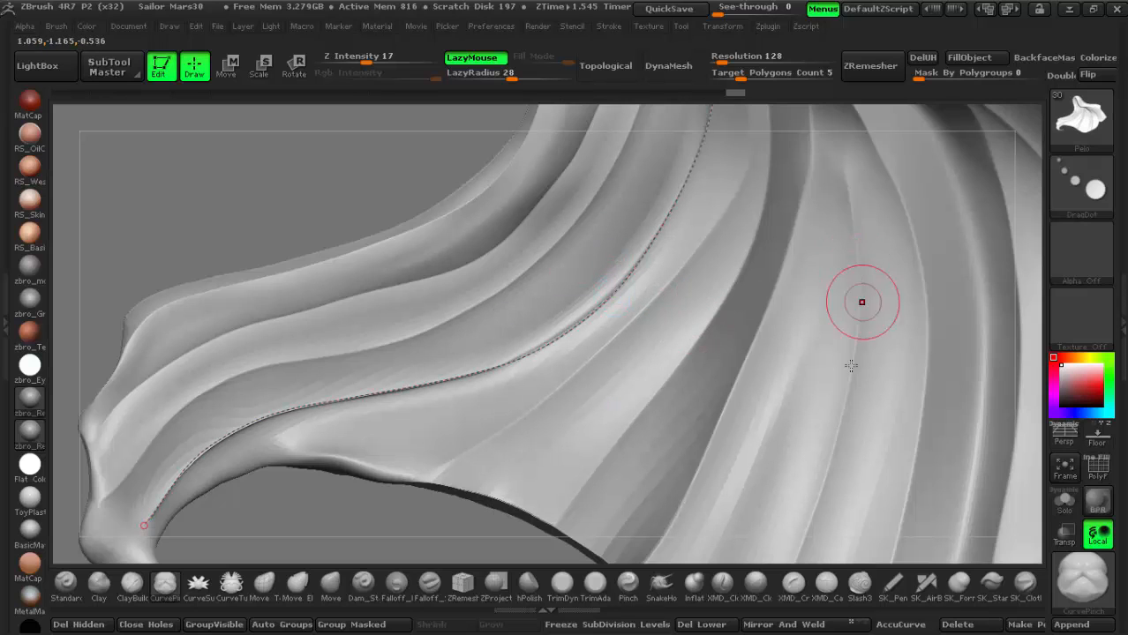
click(628, 287)
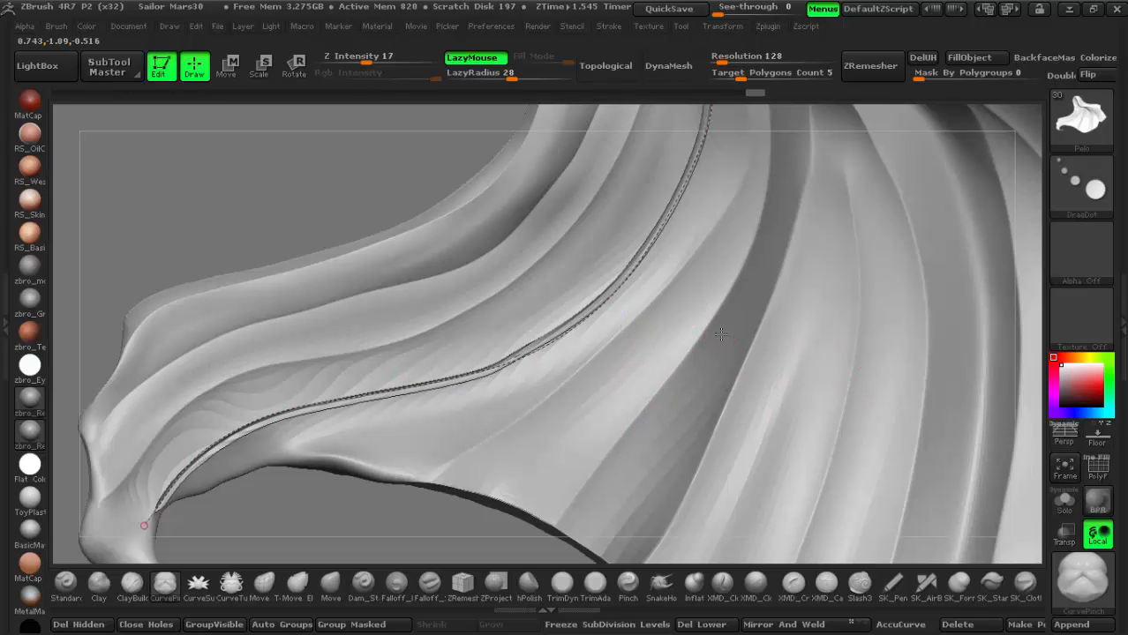
key(space)
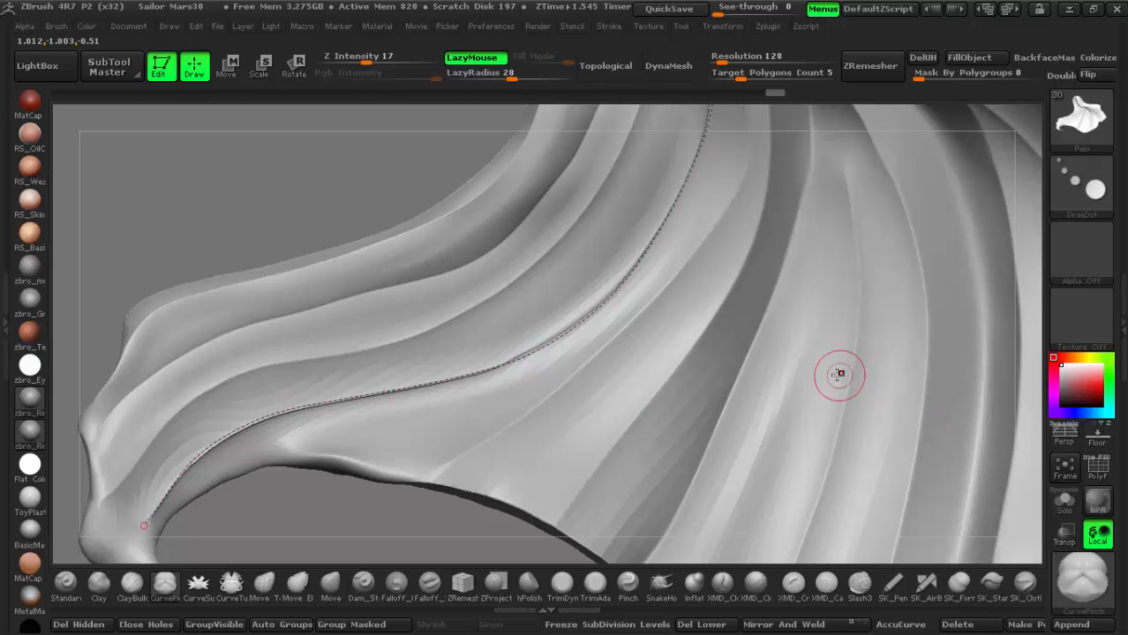
- Release the pinch curve, inspect the crease on the hair's inner side up close and undo the release
click(817, 385)
right_drag(509, 452, 426, 360)
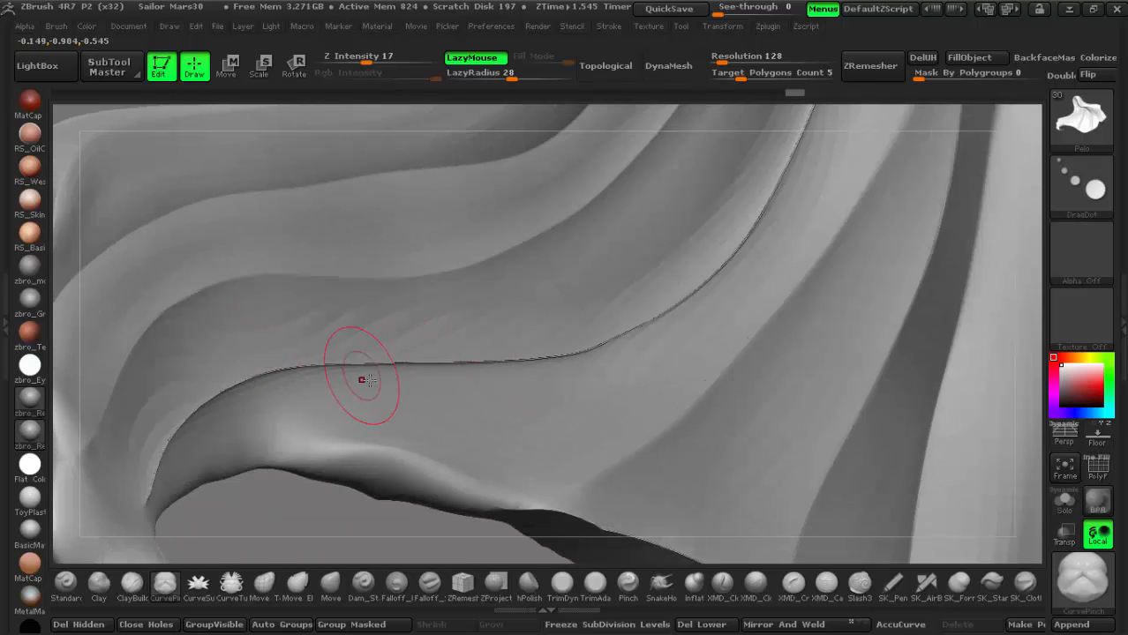
mouse_move(360, 381)
right_down()
mouse_move(380, 387)
mouse_move(377, 343)
mouse_move(362, 395)
right_up()
key(ctrl)
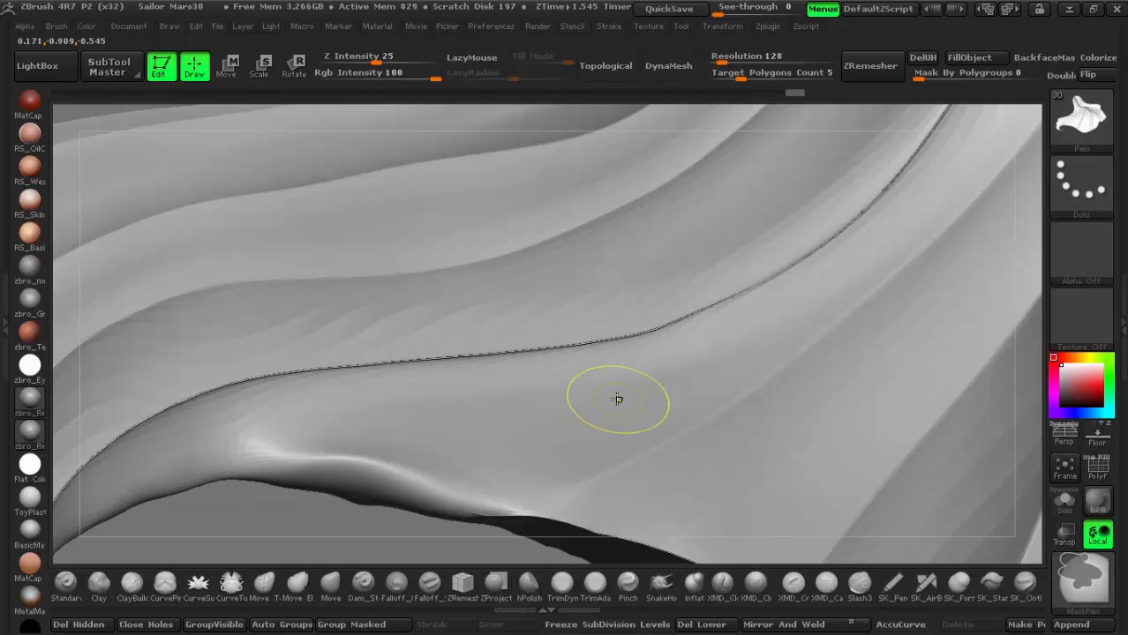
- Try CurvePinch along the crease with a draw size of 46, and undo it together with the earlier pinches
key(space)
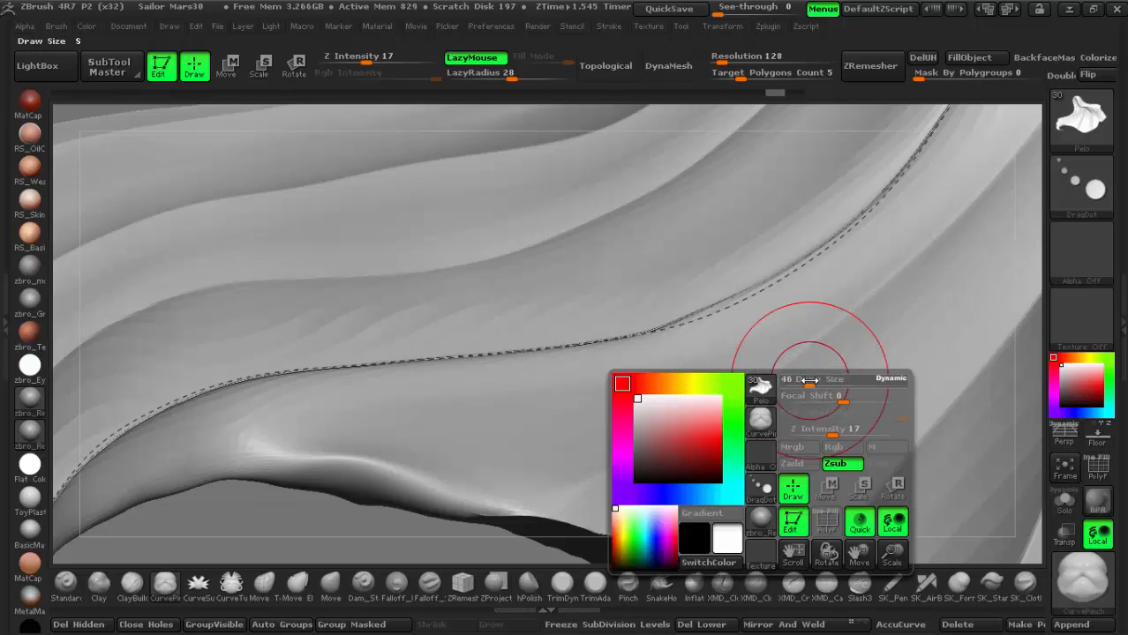
click(709, 318)
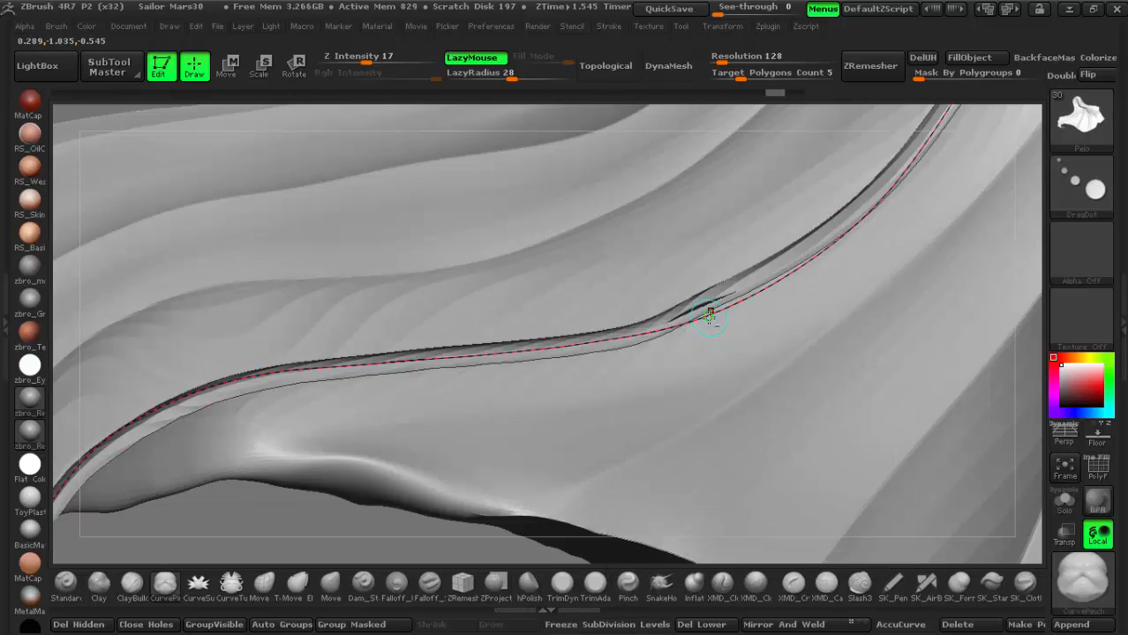
key(ctrl+z)
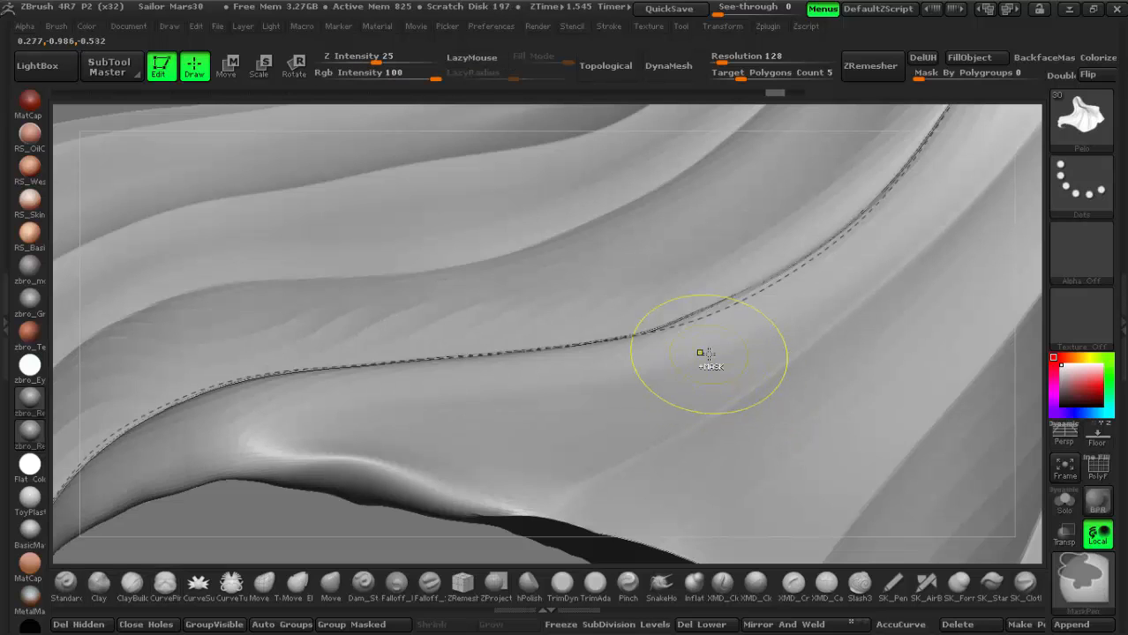
key(ctrl+shift+z)
key(ctrl+z)
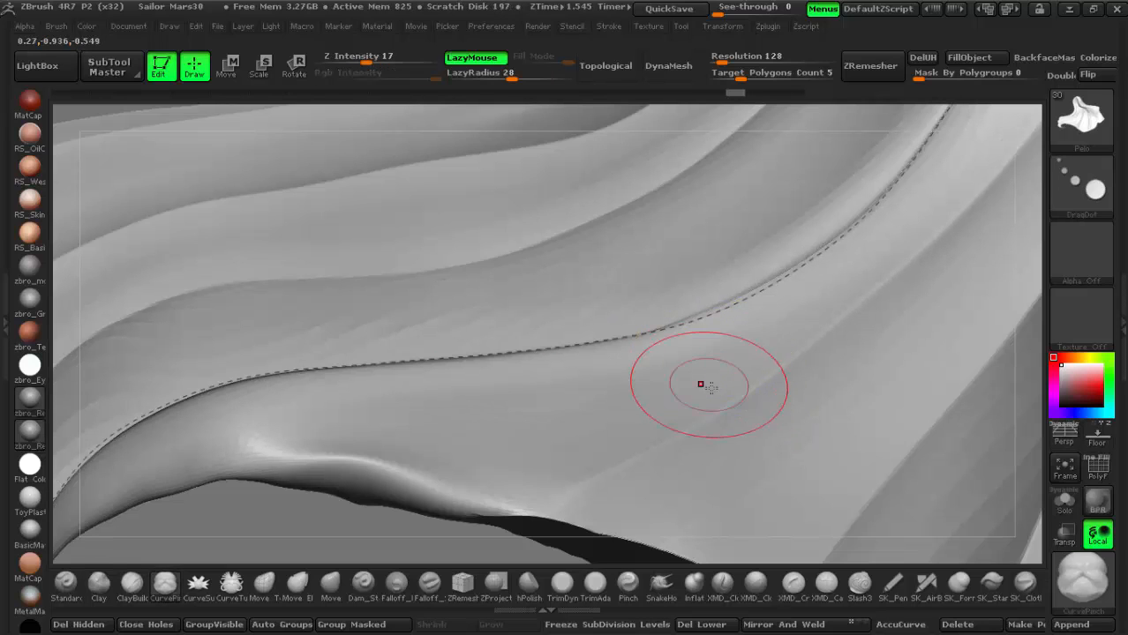
- Change the draw size, reapply CurvePinch along the drawn crease and release the curve
key(space)
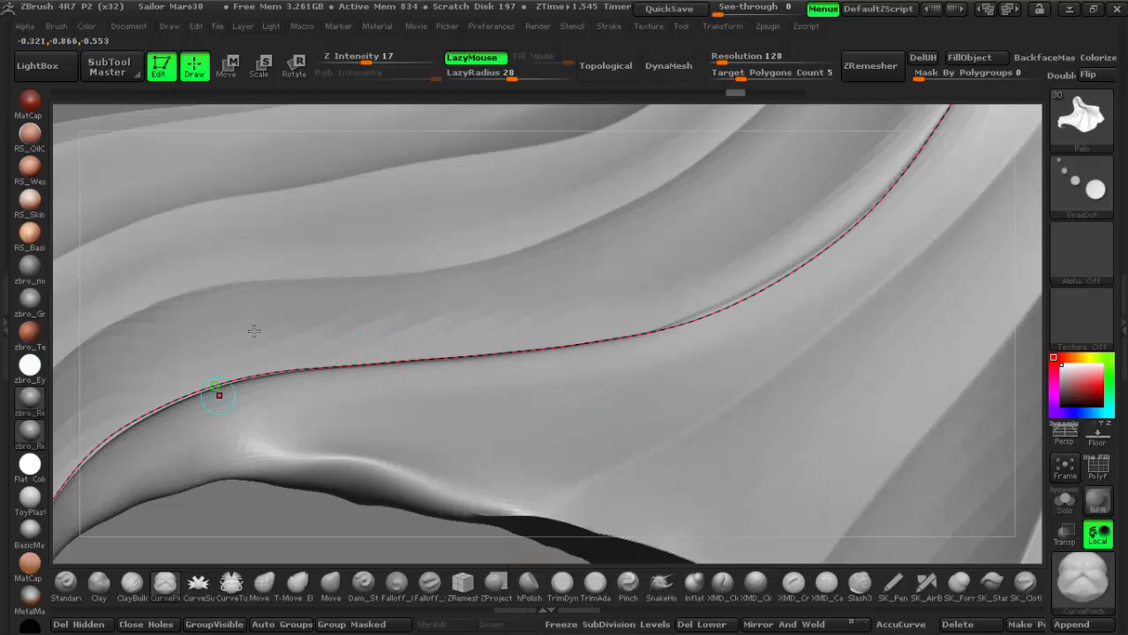
click(678, 335)
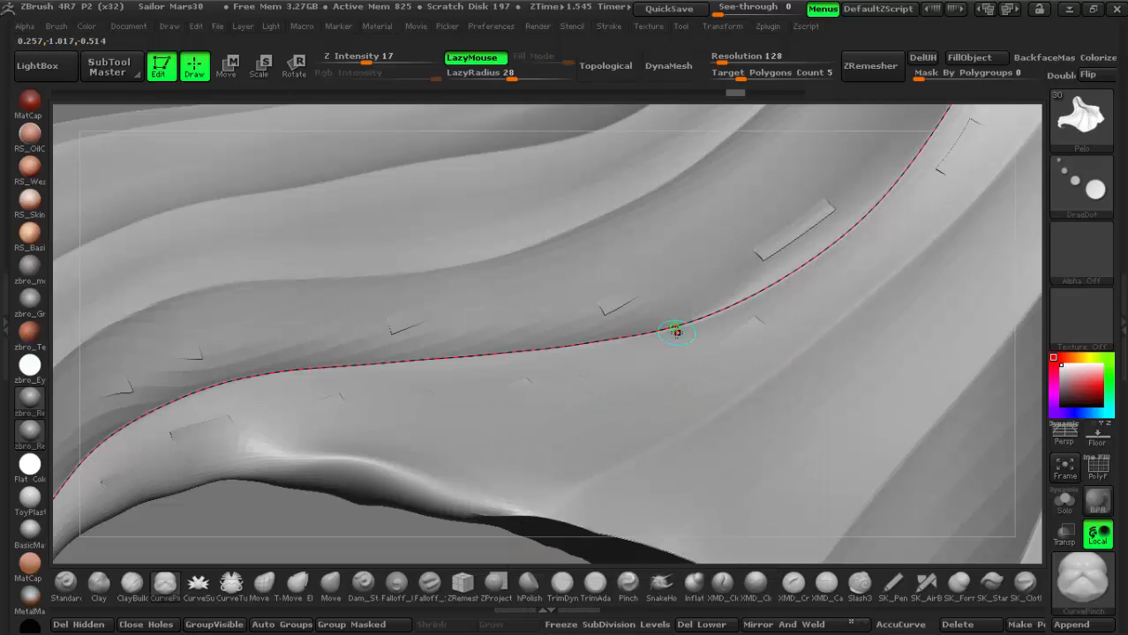
mouse_move(780, 429)
ctrl+right_down()
mouse_move(826, 364)
mouse_move(816, 357)
ctrl+right_up()
click(784, 430)
- Smooth the pinched crease along its upper stretch toward the fold at the top of the inner side
right_drag(710, 424, 718, 277)
key(space)
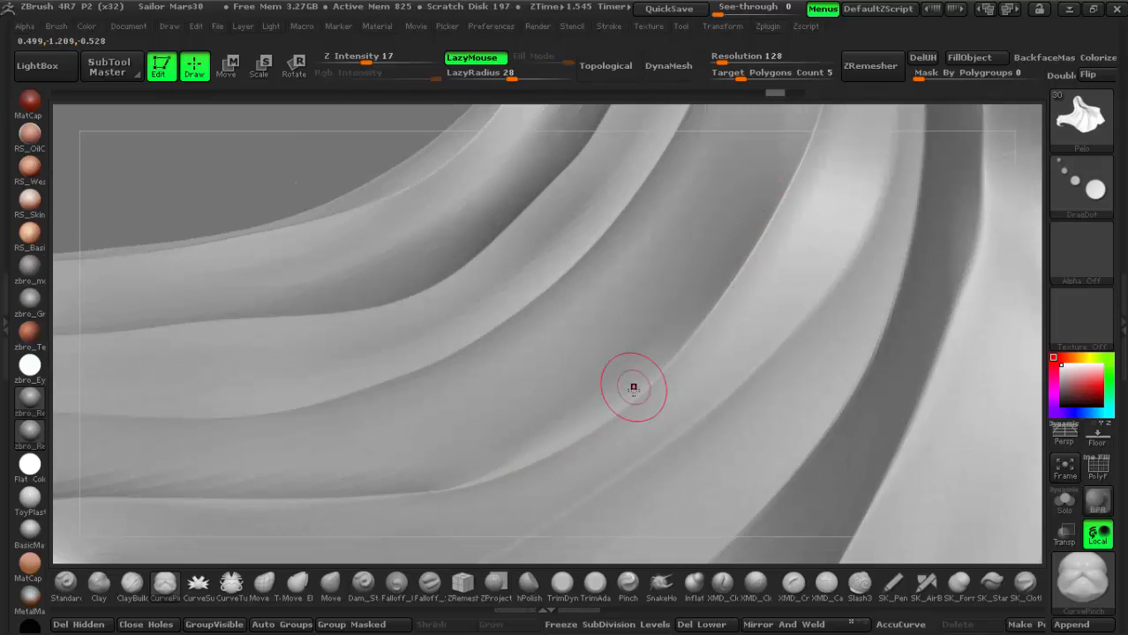
key(shift)
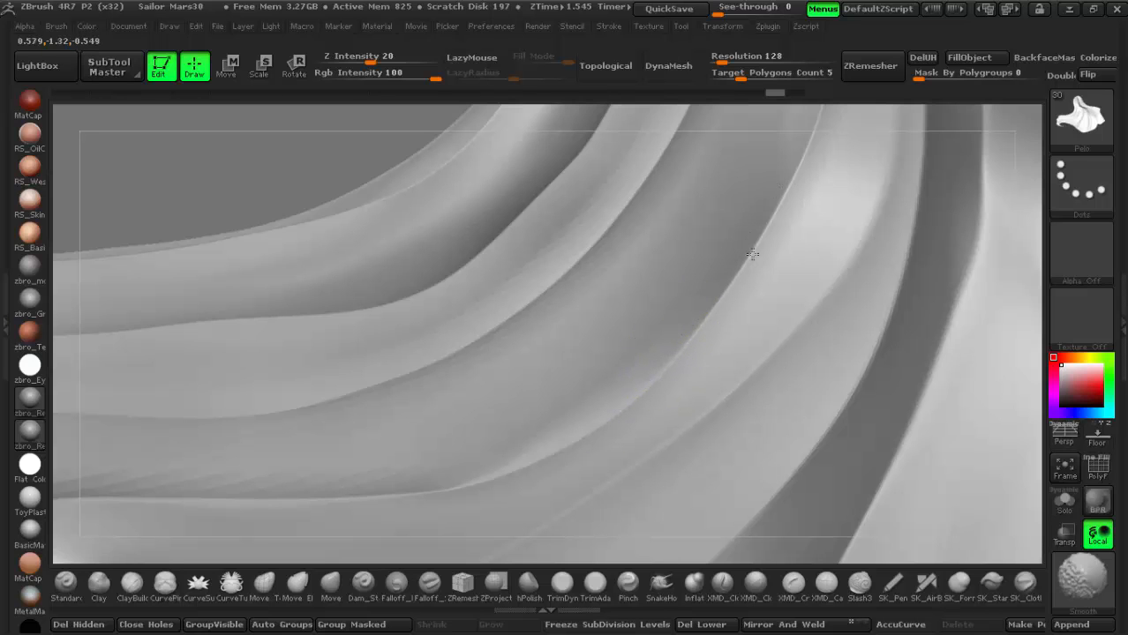
mouse_move(795, 194)
right_down()
mouse_move(700, 355)
mouse_move(743, 198)
right_up()
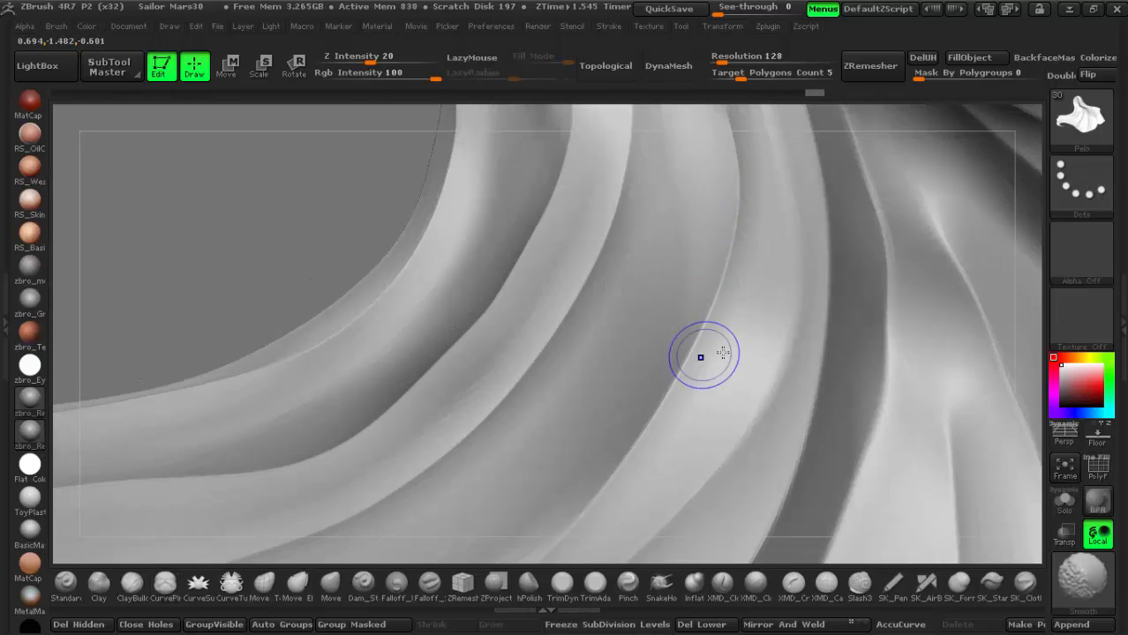
mouse_move(791, 347)
right_down()
mouse_move(818, 257)
mouse_move(836, 304)
mouse_move(812, 327)
right_up()
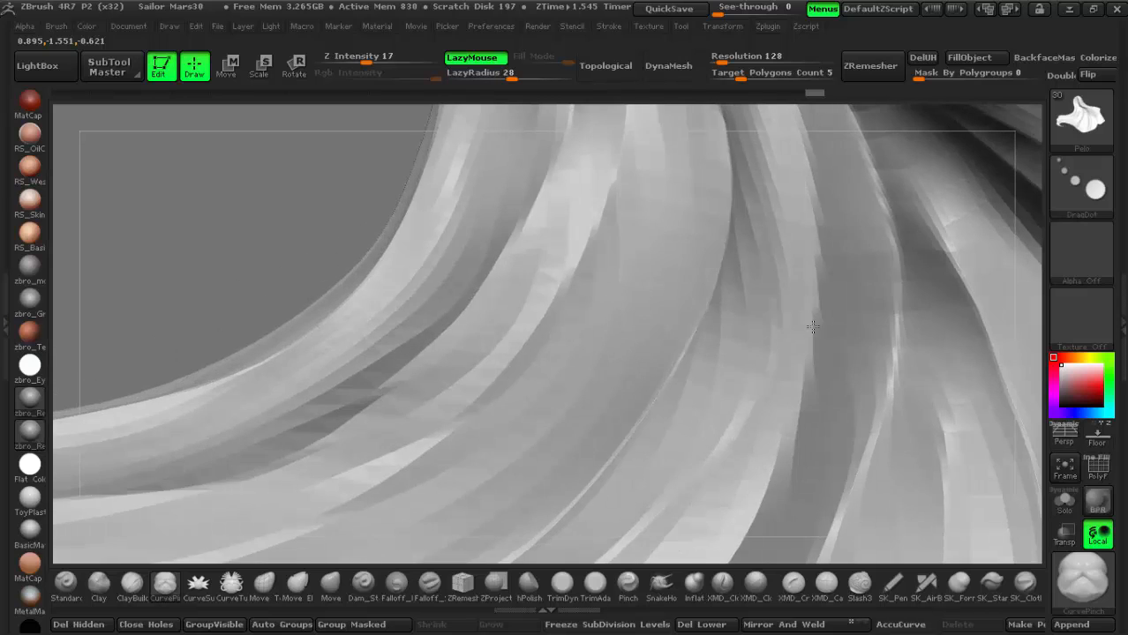
key(shift)
shift+drag(709, 316, 706, 326)
alt+right_drag(741, 270, 734, 423)
key(shift)
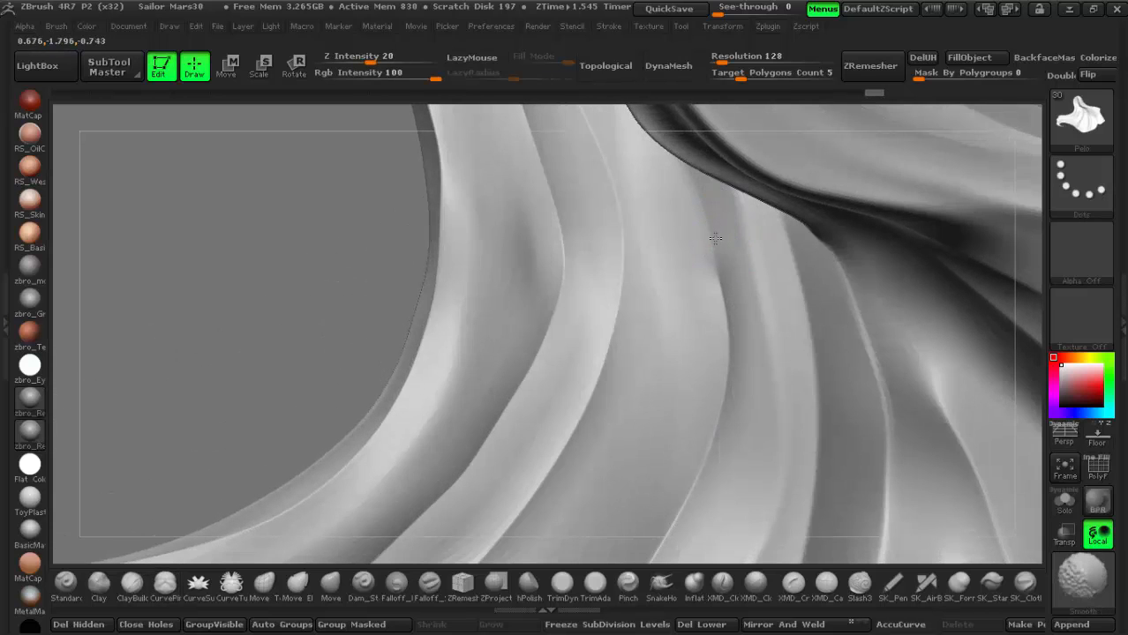
shift+drag(718, 263, 719, 300)
shift+drag(713, 296, 723, 346)
- Smooth the lower stretch of the same crease and the stepped surface beside it, down to the curled tip
mouse_move(703, 366)
alt+right_down()
mouse_move(702, 222)
mouse_move(722, 113)
alt+right_up()
alt+right_drag(597, 420, 869, 204)
alt+right_drag(632, 315, 687, 307)
key(shift)
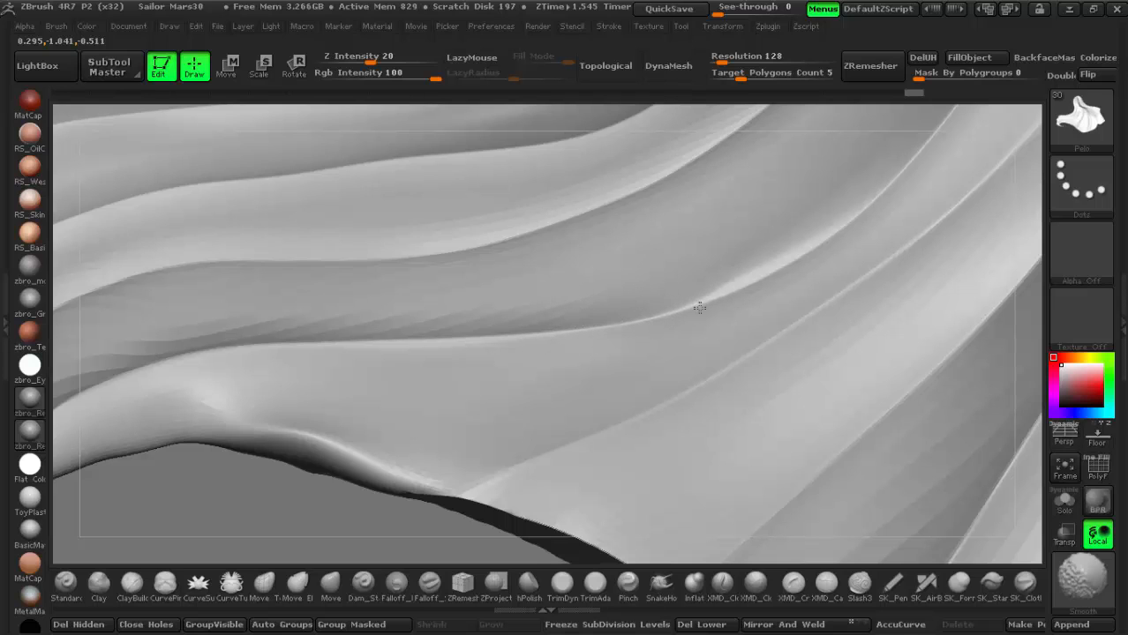
shift+drag(558, 328, 264, 344)
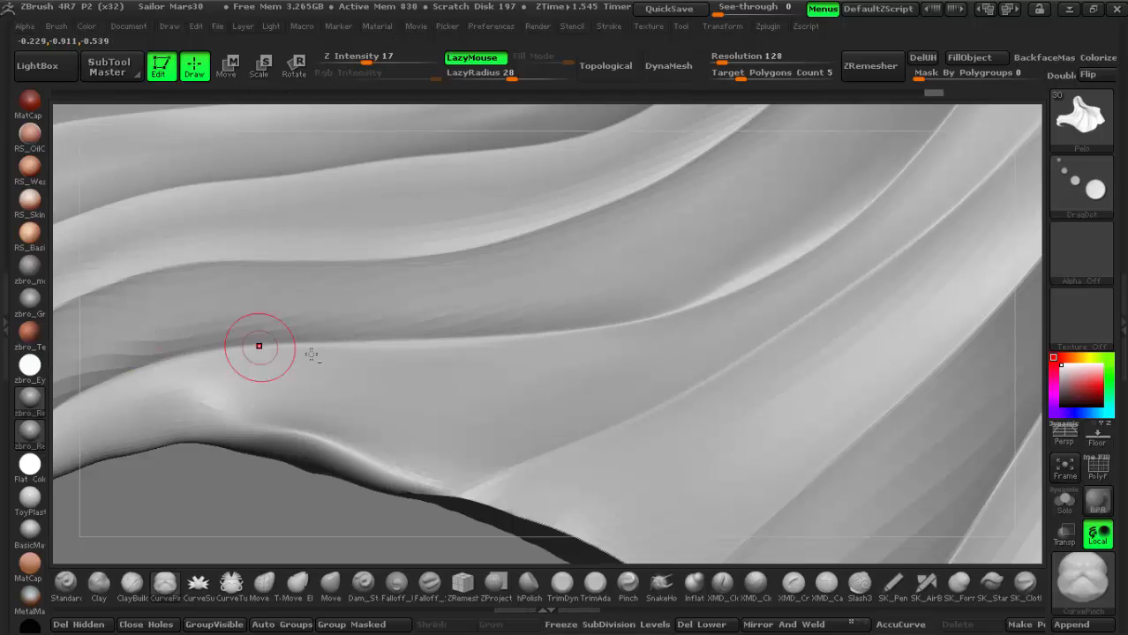
alt+right_drag(327, 353, 606, 310)
shift+drag(433, 330, 229, 435)
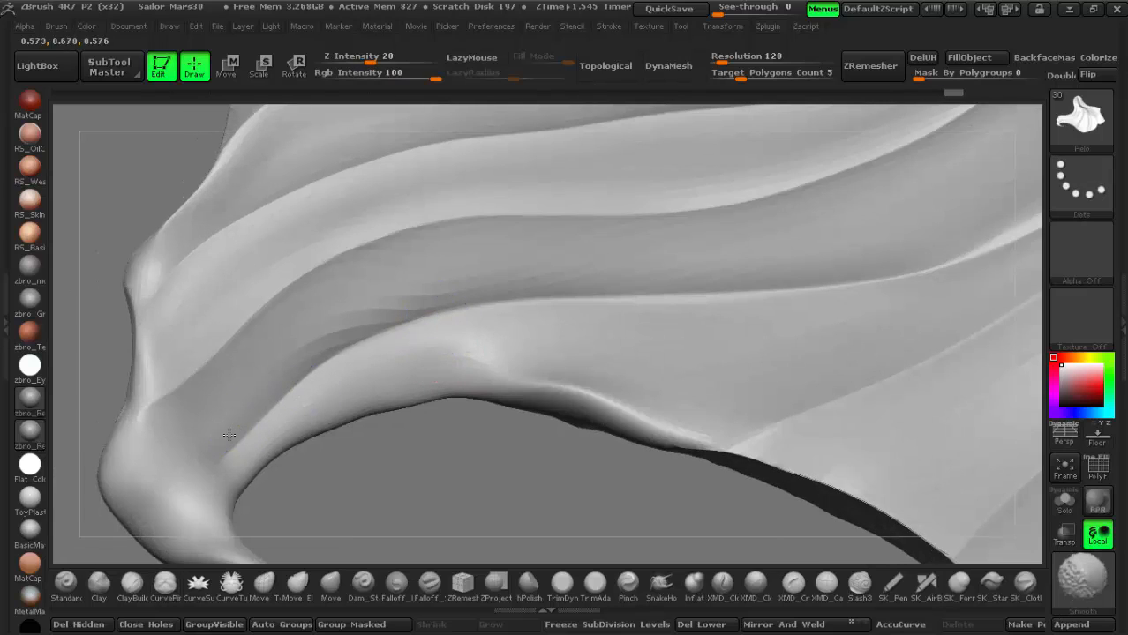
shift+drag(386, 339, 389, 337)
mouse_move(390, 337)
shift+mouse_down()
mouse_move(498, 289)
mouse_move(592, 290)
shift+mouse_up()
mouse_move(458, 305)
shift+mouse_down()
mouse_move(222, 443)
mouse_move(279, 368)
mouse_move(534, 307)
mouse_move(644, 310)
shift+mouse_up()
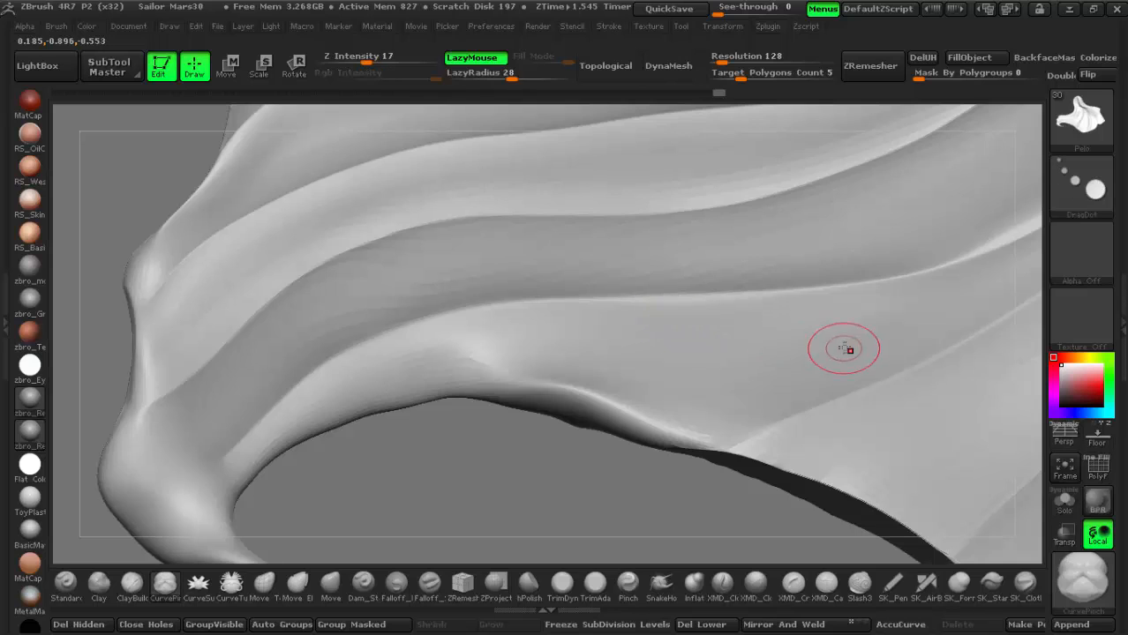
- On the hair's outer side, try a Dam_Standard groove along the crease running to the lower edge near the curled tip, and undo it
mouse_move(807, 251)
alt+right_down()
mouse_move(863, 299)
mouse_move(647, 328)
mouse_move(657, 314)
alt+right_up()
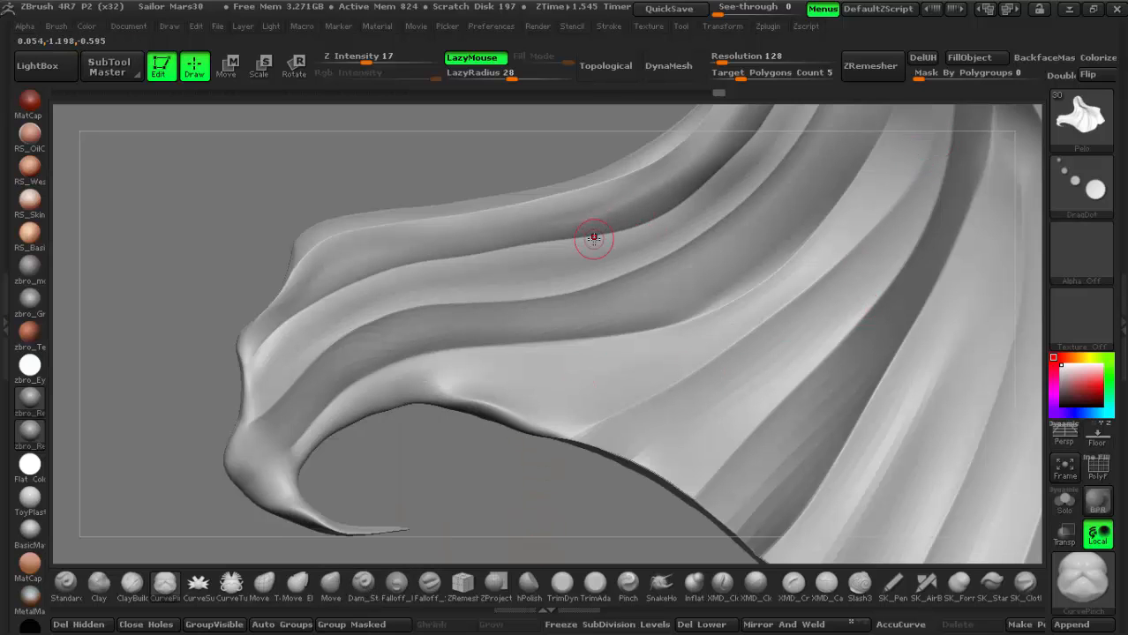
mouse_move(594, 237)
right_down()
mouse_move(773, 214)
mouse_move(746, 270)
mouse_move(758, 265)
mouse_move(559, 398)
mouse_move(511, 327)
mouse_move(562, 479)
right_up()
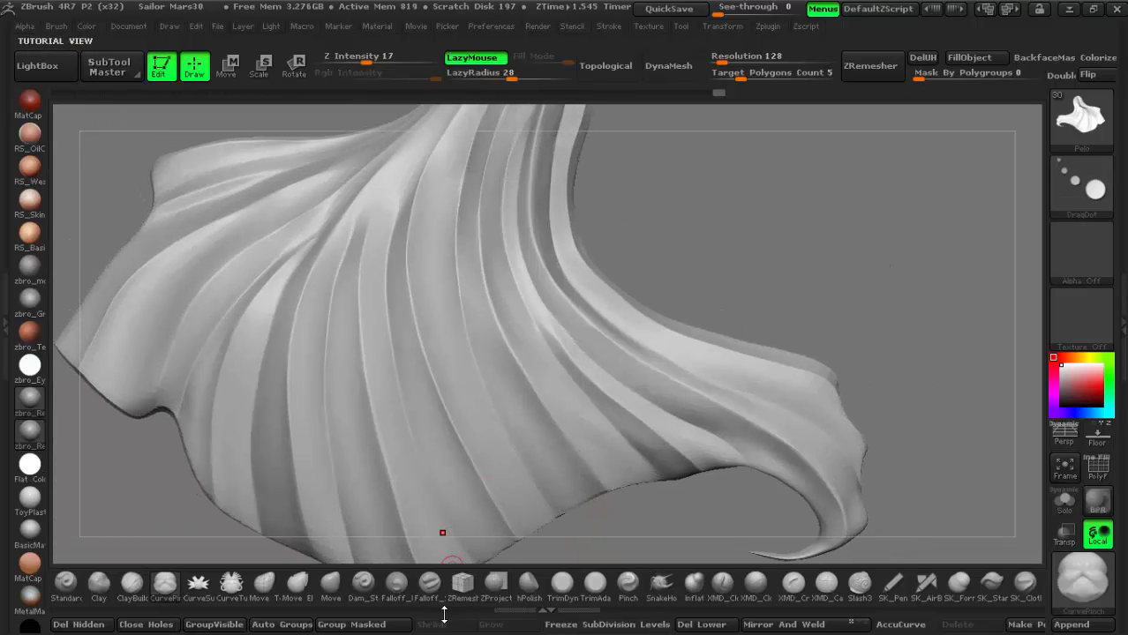
click(362, 604)
ctrl+right_drag(439, 345, 468, 464)
alt+right_drag(628, 406, 635, 309)
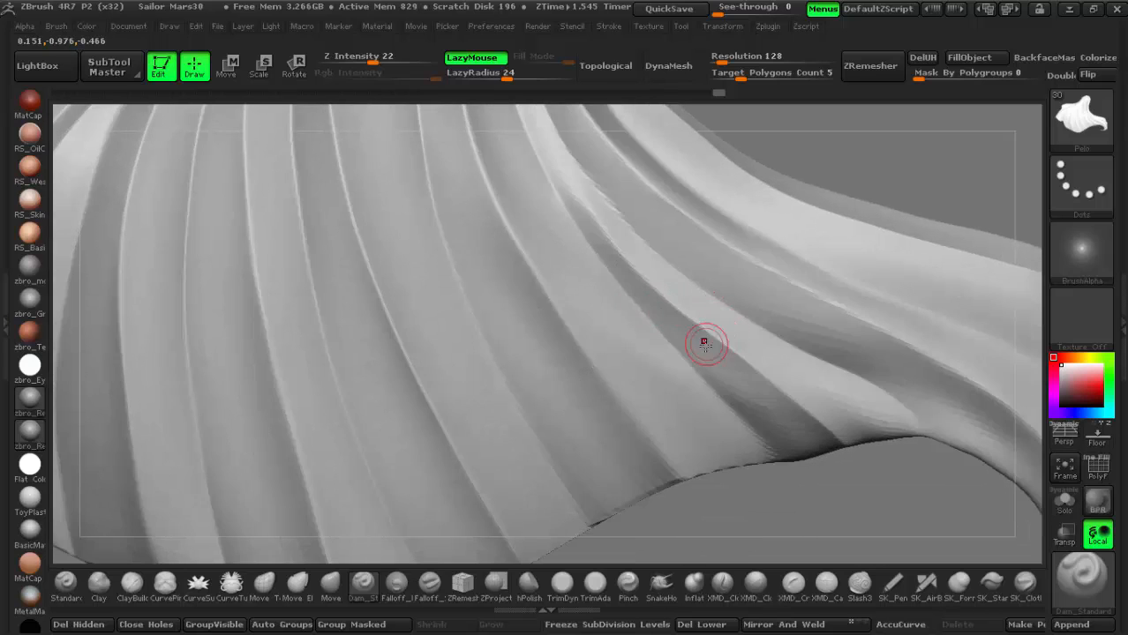
alt+right_drag(703, 340, 560, 339)
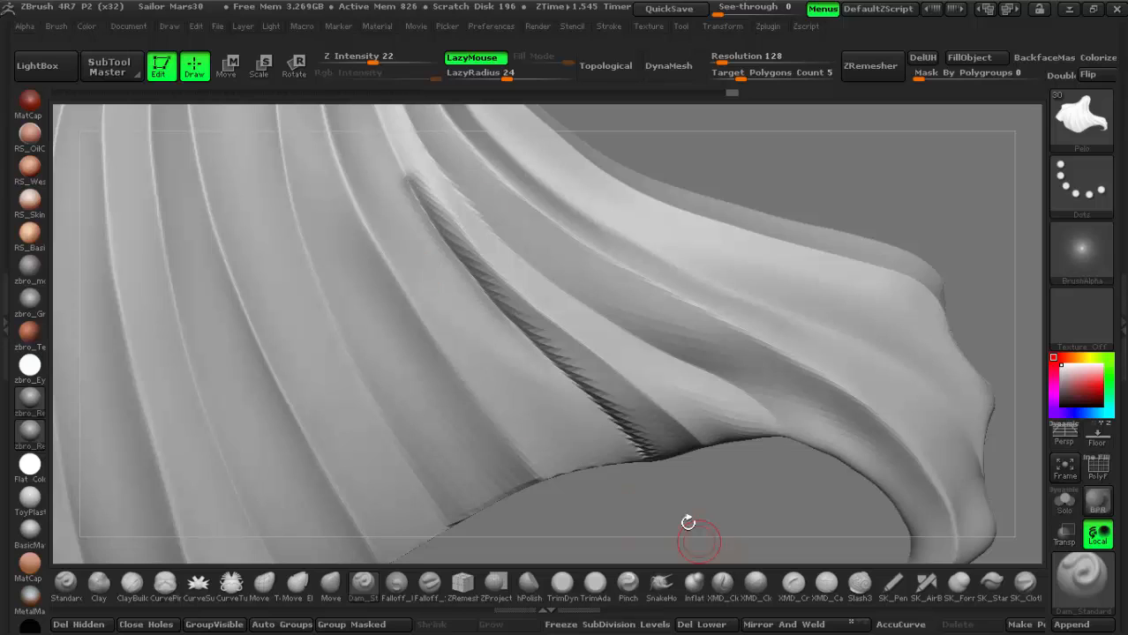
key(ctrl+z)
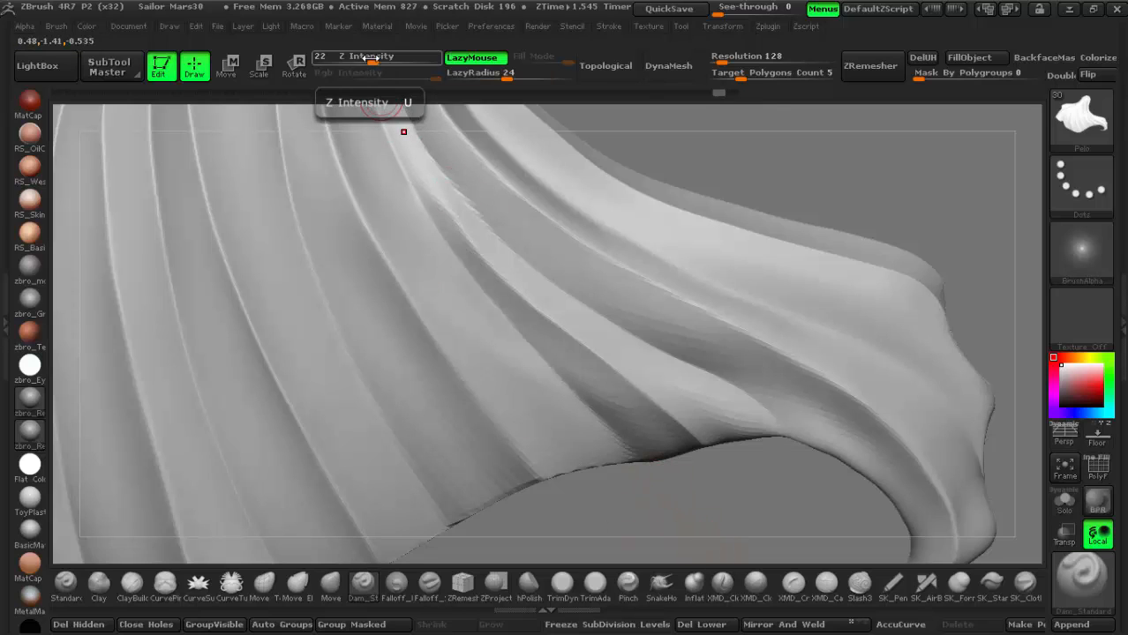
- Set the brush's Z Intensity to 10, adjust its draw size and carve the same outer crease lightly, checking it from other angles
drag(360, 58, 356, 58)
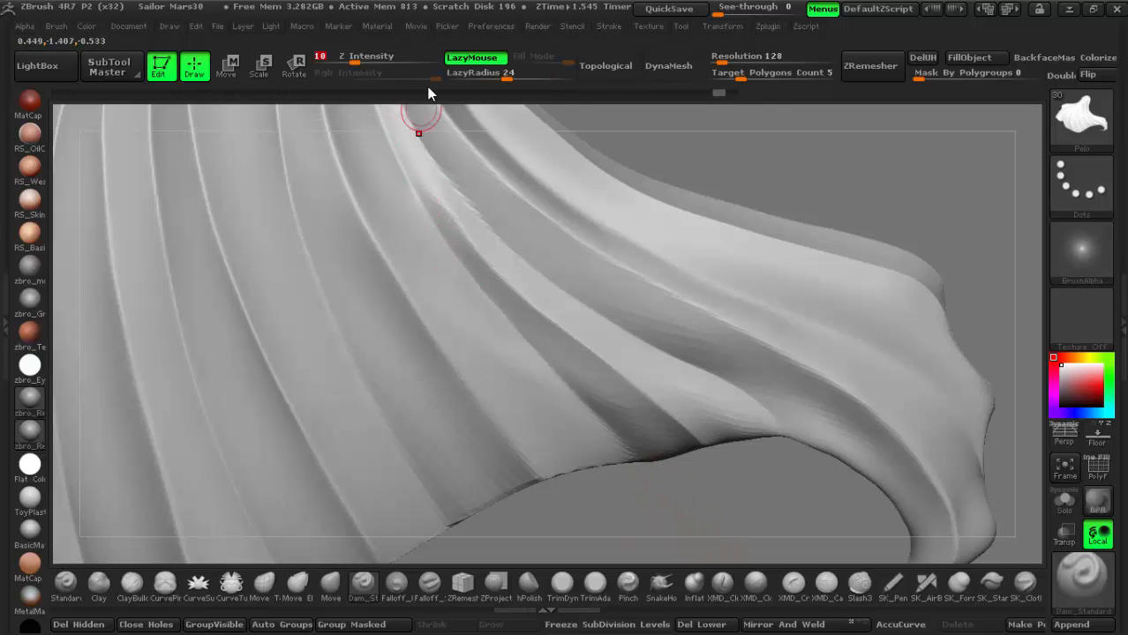
key(space)
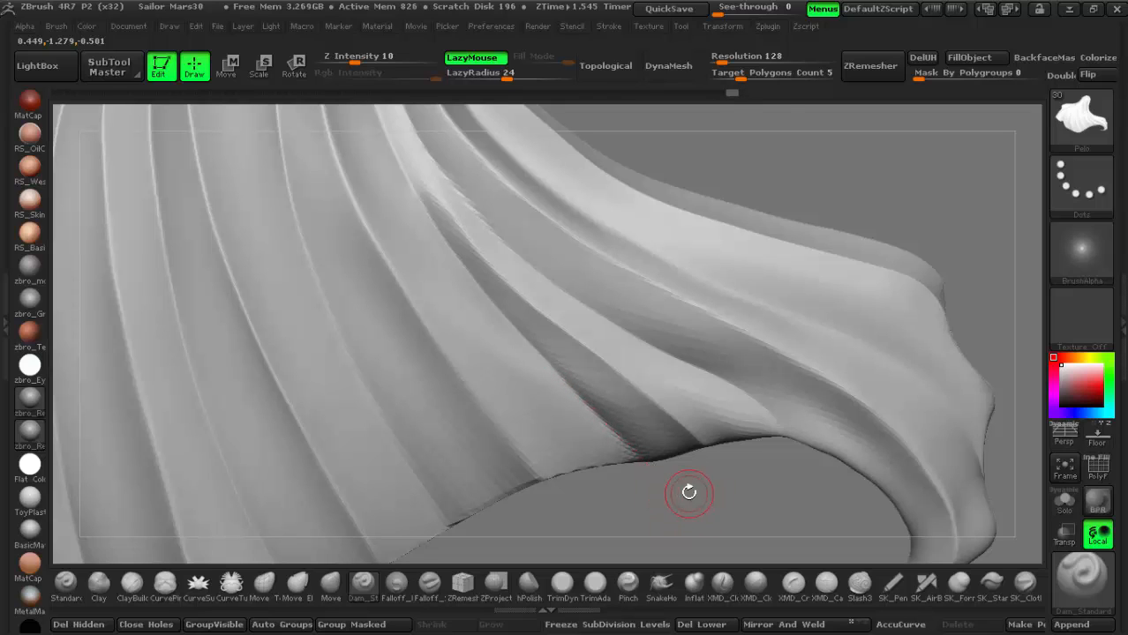
mouse_move(688, 492)
mouse_down()
mouse_move(675, 510)
mouse_move(668, 466)
mouse_move(755, 358)
mouse_up()
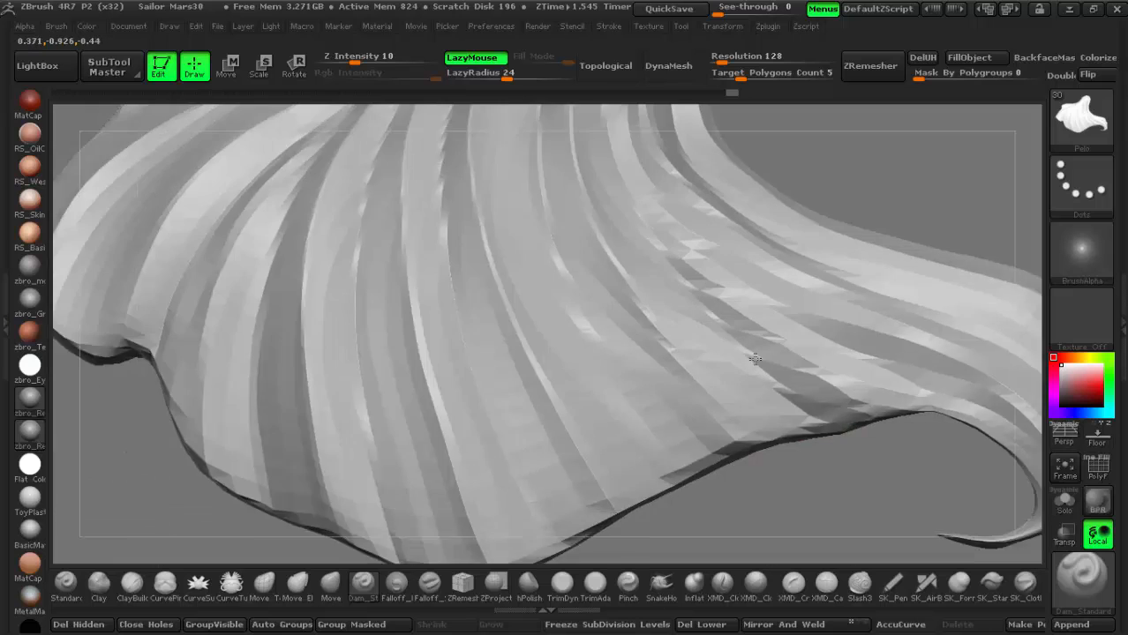
mouse_move(755, 358)
right_down()
mouse_move(688, 345)
mouse_move(668, 320)
right_up()
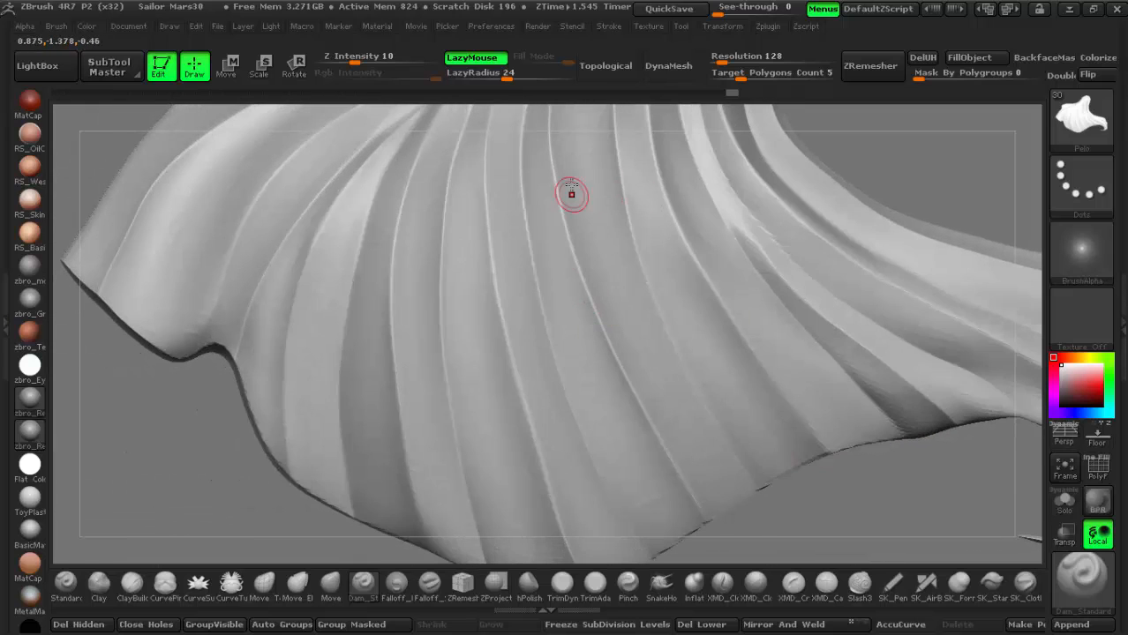
drag(758, 466, 95, 539)
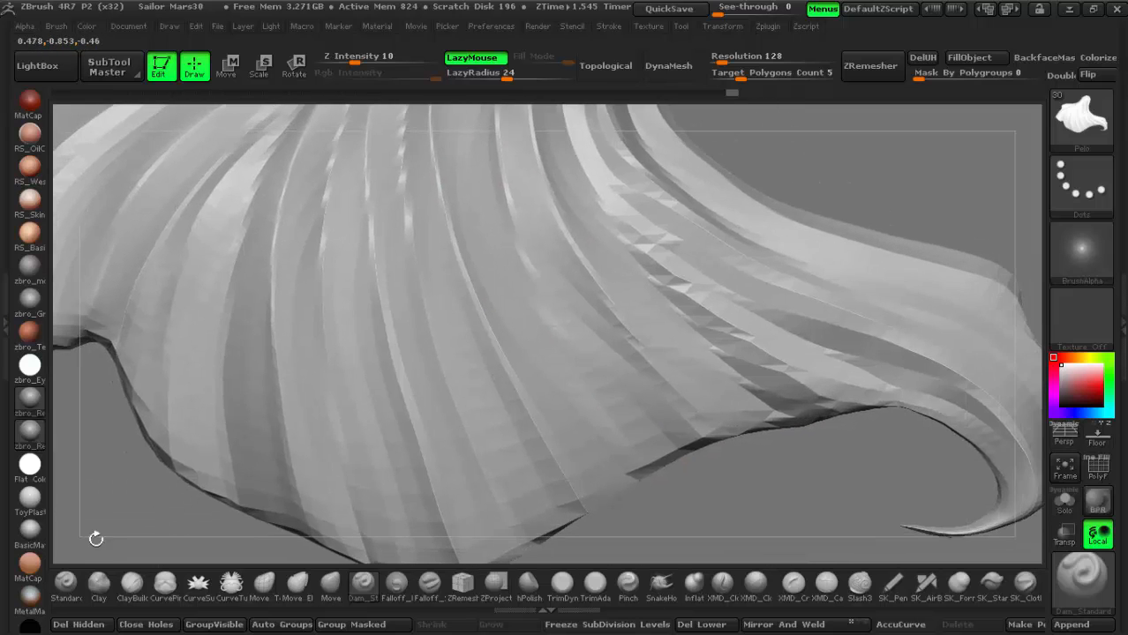
- Switch to the Standard brush and assign Alpha 39 to it
click(65, 583)
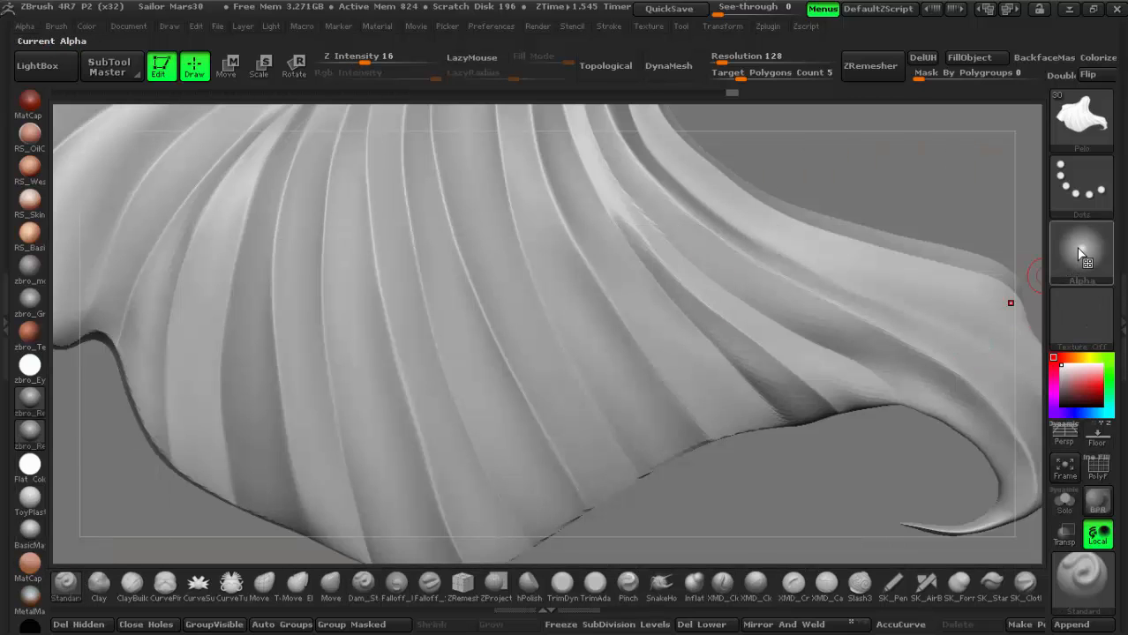
click(1076, 248)
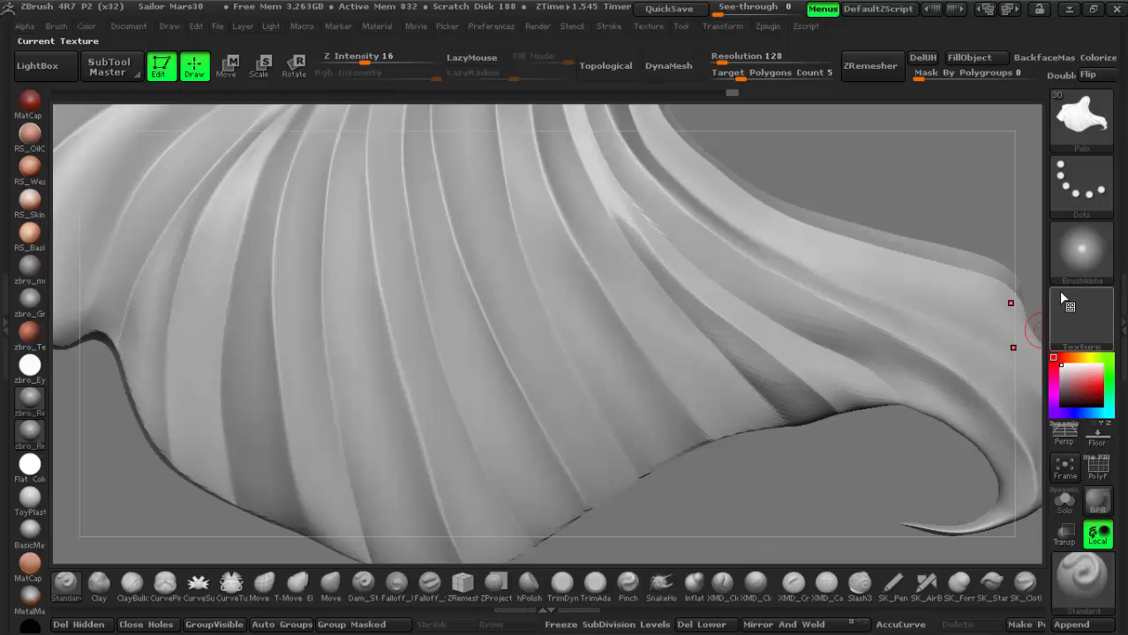
click(1074, 256)
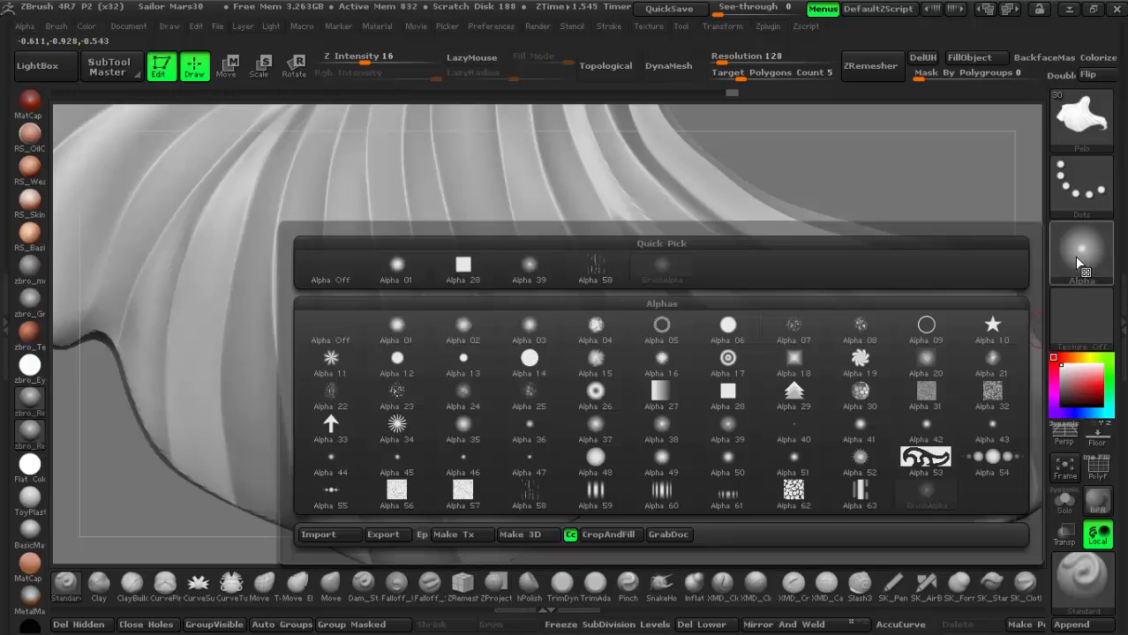
click(732, 436)
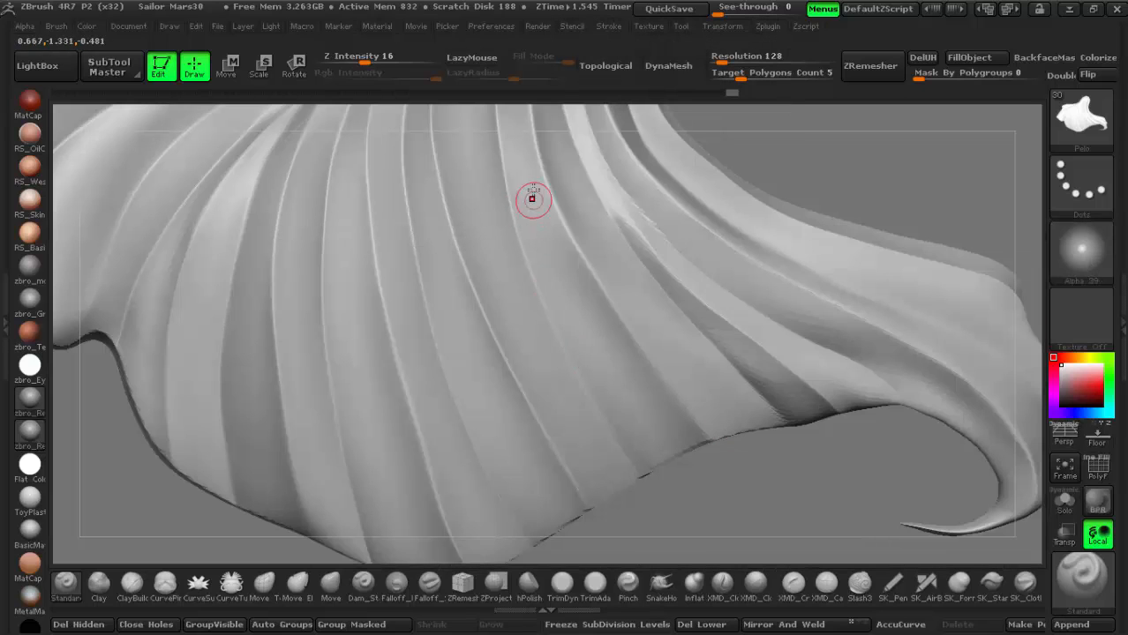
- Turn on LazyMouse for the Standard brush and set its draw size to 37
alt+right_drag(620, 288, 569, 315)
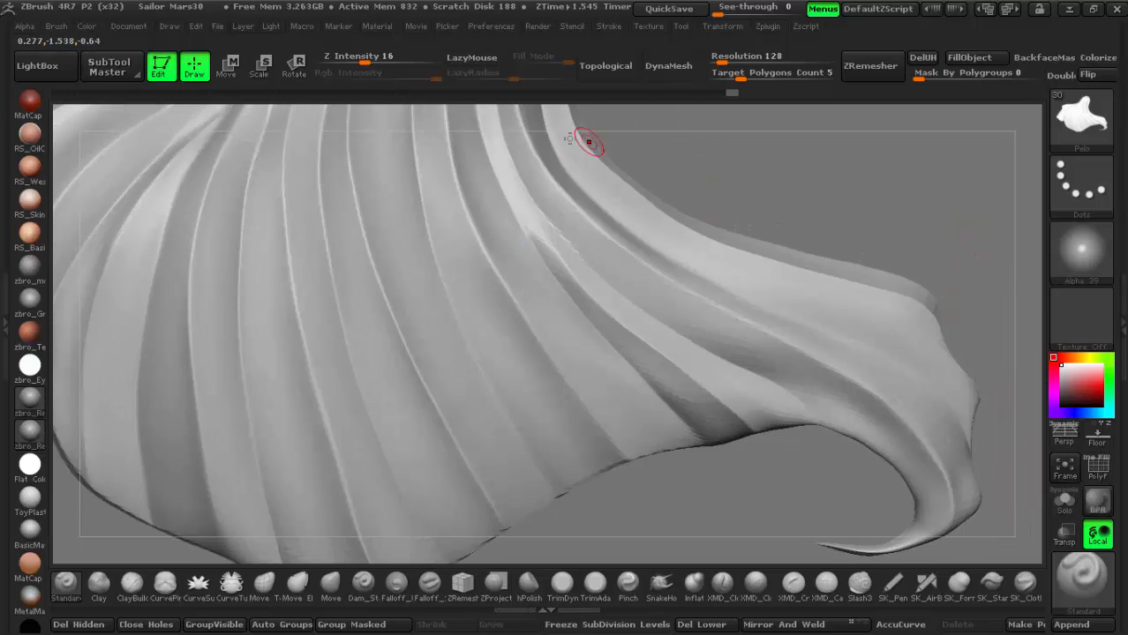
click(467, 59)
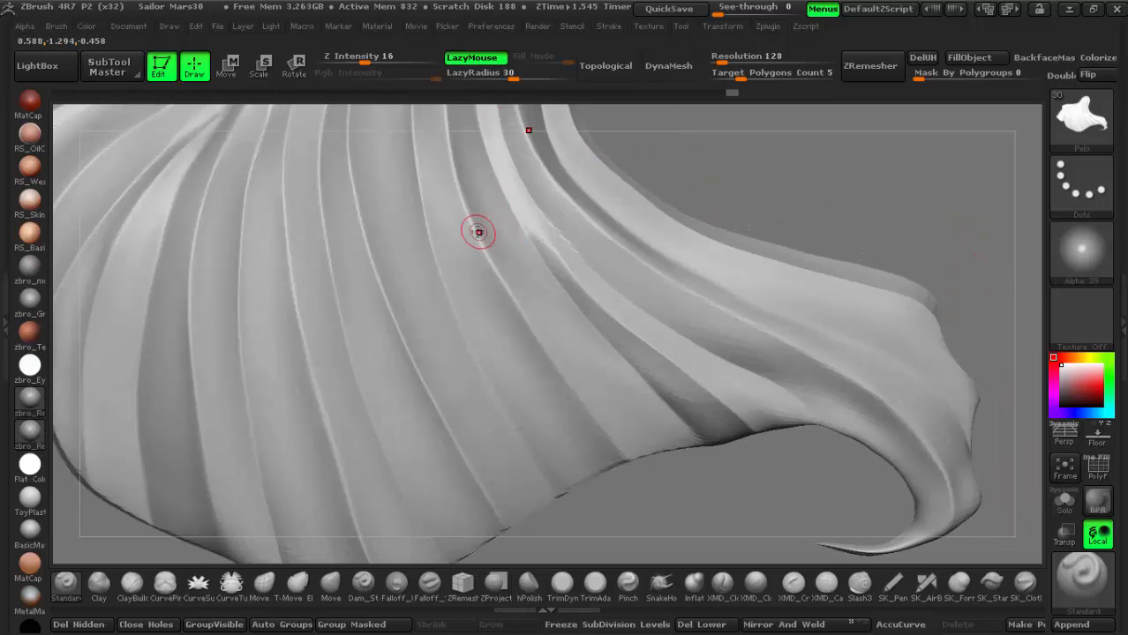
key(space)
drag(476, 231, 479, 232)
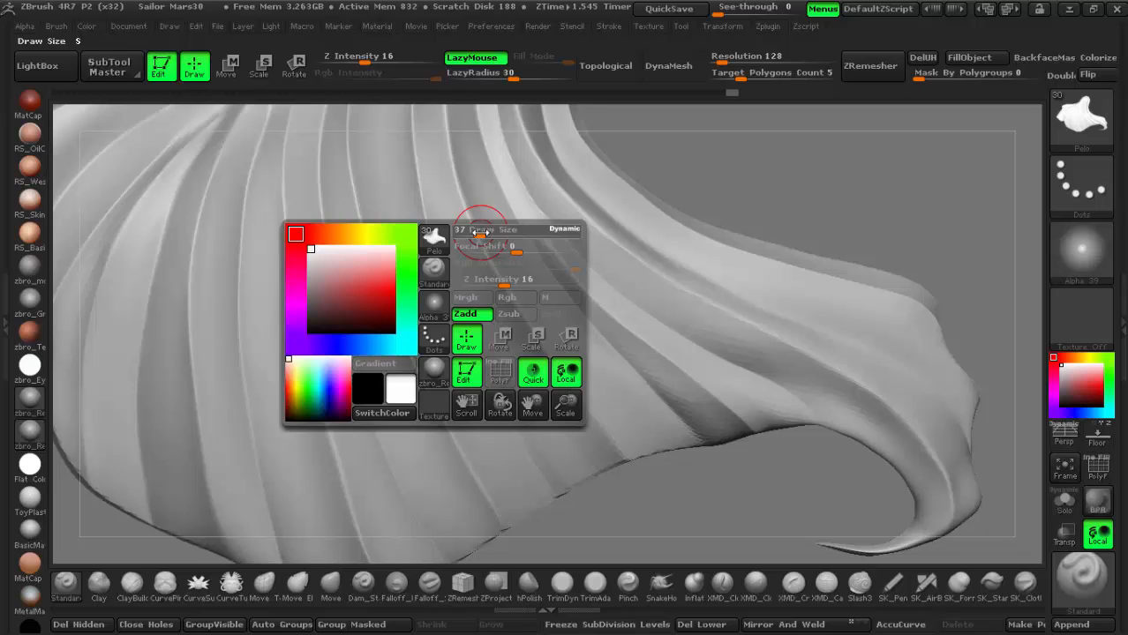
- Try a Standard stroke along the crease running down to the hair's lower edge, and undo it
mouse_move(529, 237)
ctrl+right_down()
mouse_move(536, 273)
mouse_move(464, 231)
ctrl+right_up()
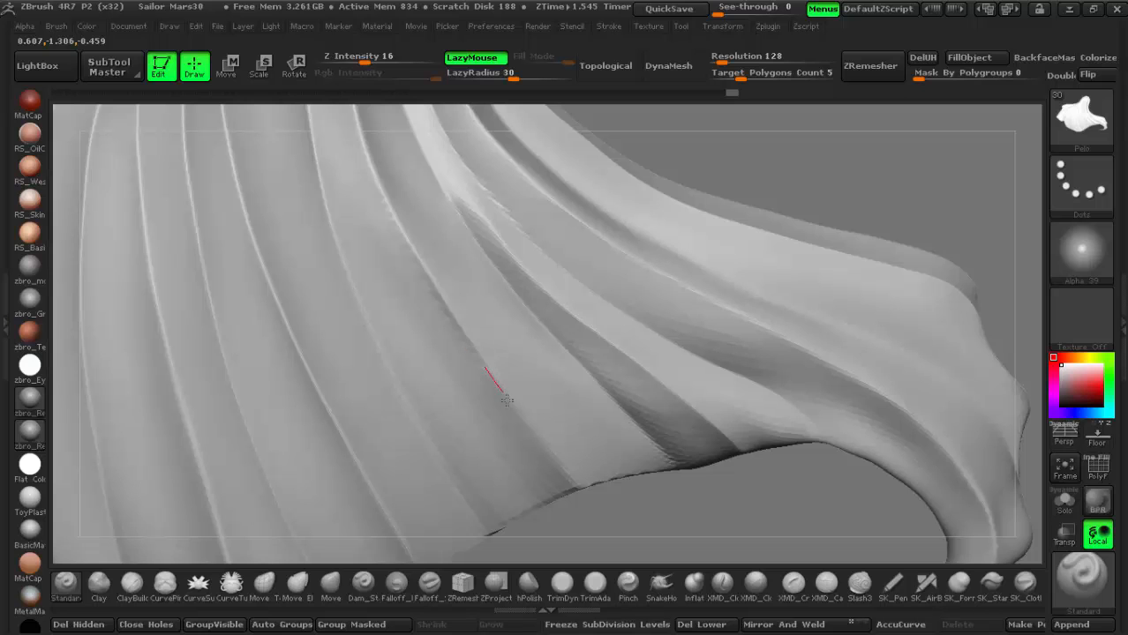
right_drag(585, 500, 520, 234)
key(ctrl)
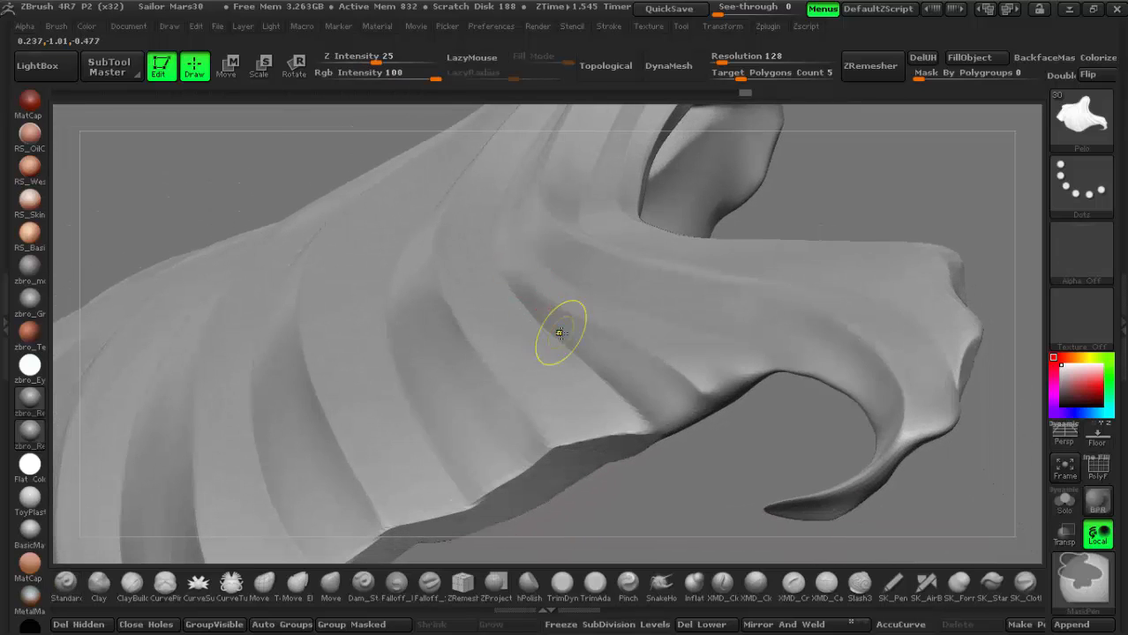
mouse_move(576, 267)
right_down()
mouse_move(589, 293)
mouse_move(566, 326)
right_up()
key(ctrl+z)
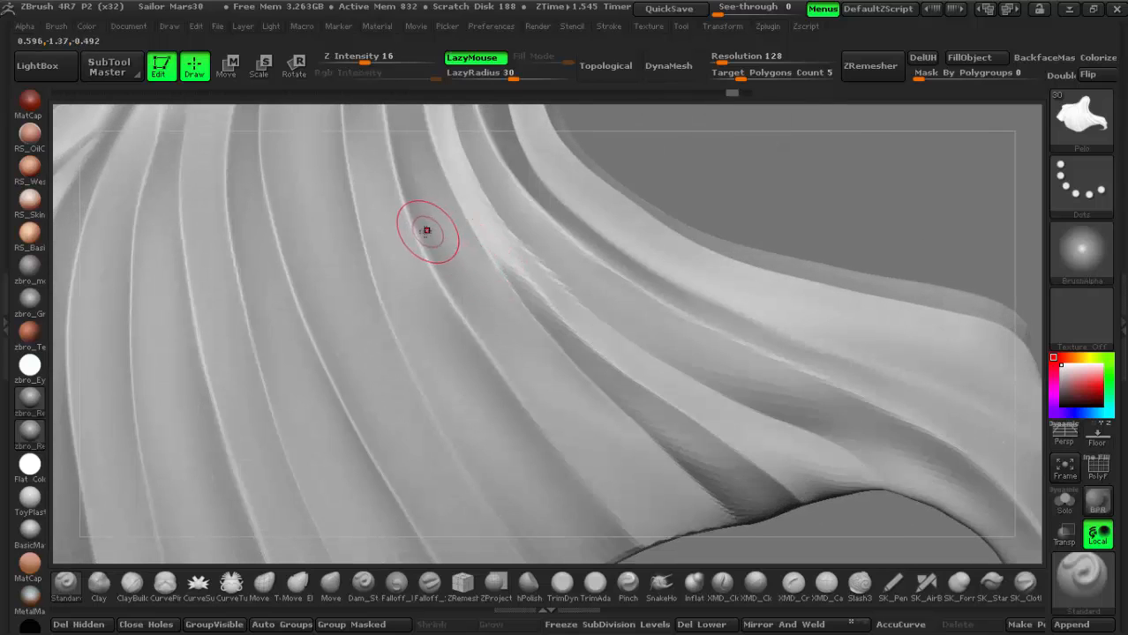
- Sculpt along the long strand crease down to the lower edge with the Standard brush, deepening the step between neighbouring strands
drag(418, 221, 425, 254)
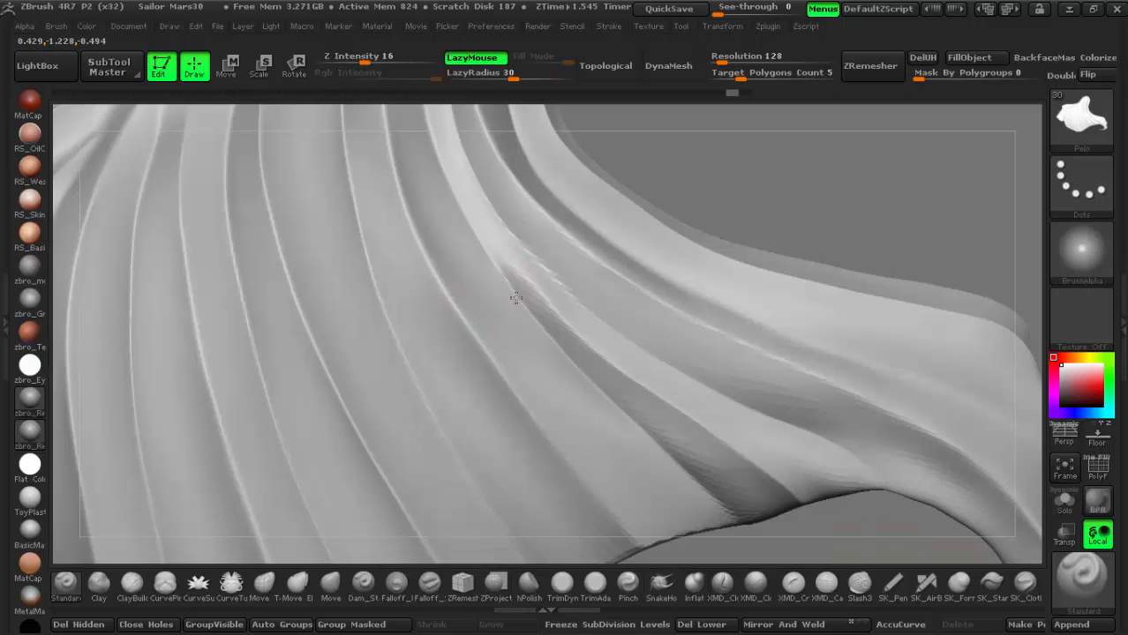
mouse_move(515, 297)
right_down()
mouse_move(609, 383)
mouse_move(600, 347)
right_up()
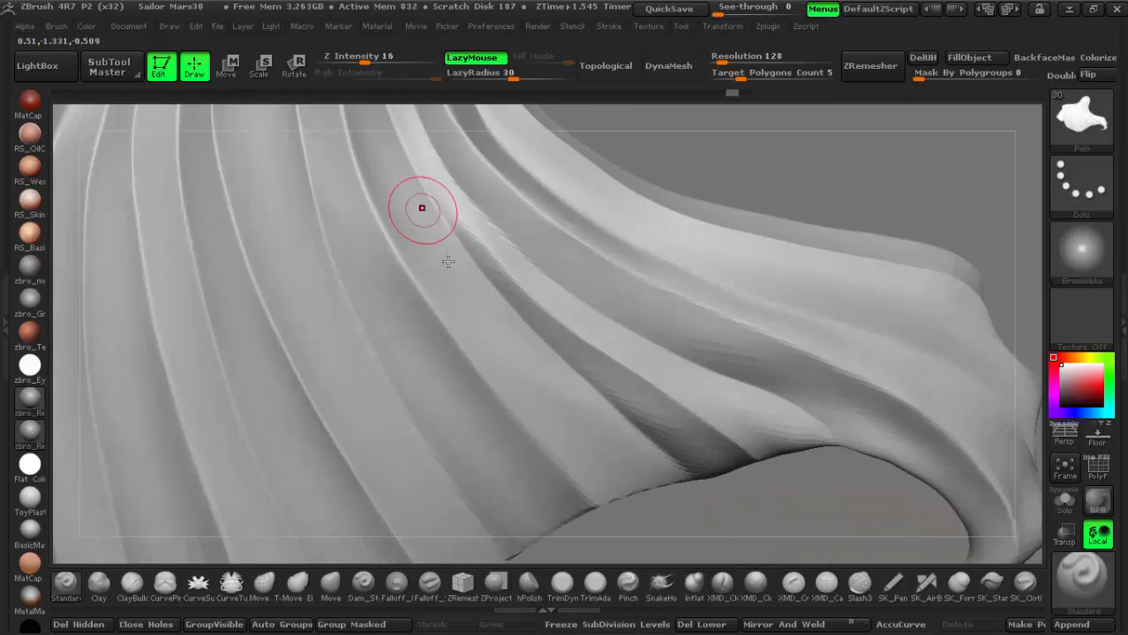
right_drag(423, 211, 465, 280)
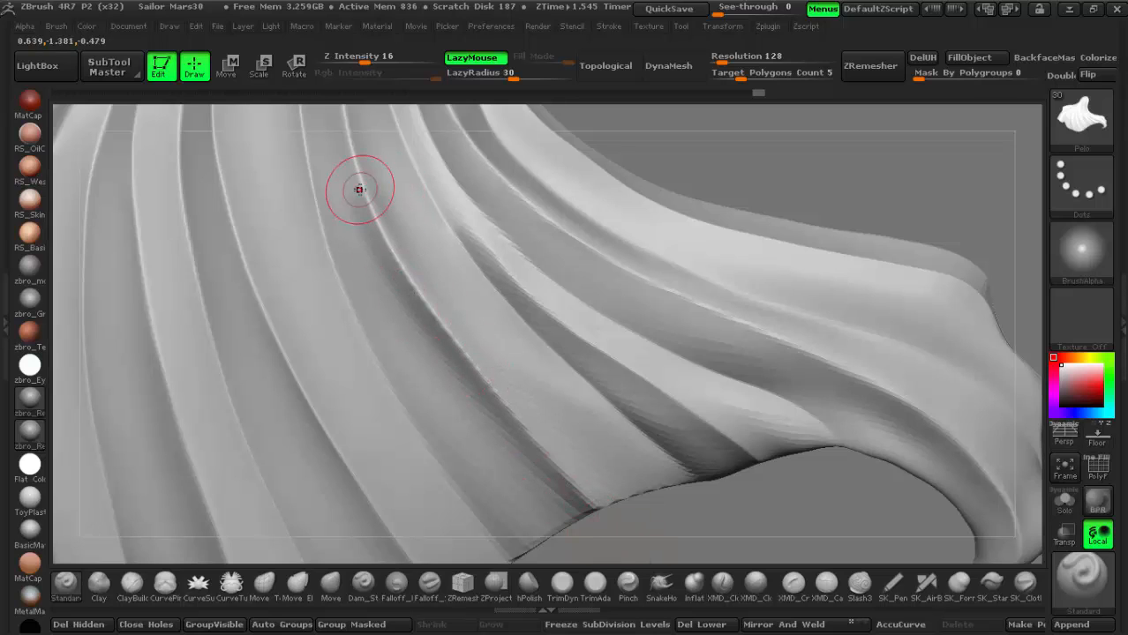
- Smooth the reworked crease from its upper part down to the lower edge, and check the result across the whole hair piece
key(shift)
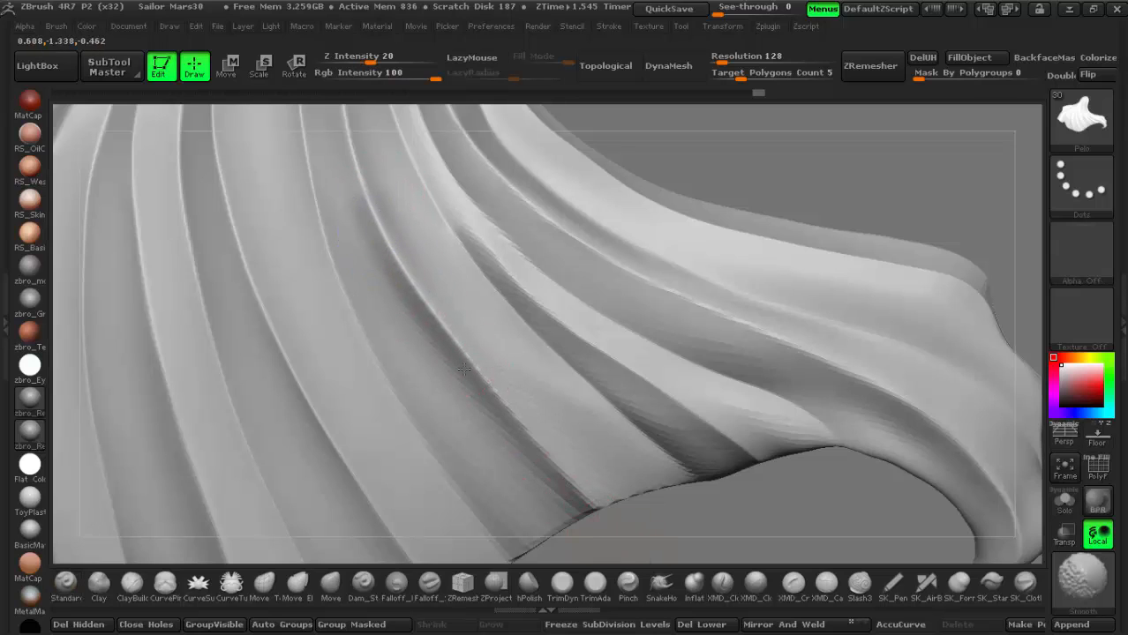
shift+drag(473, 383, 538, 417)
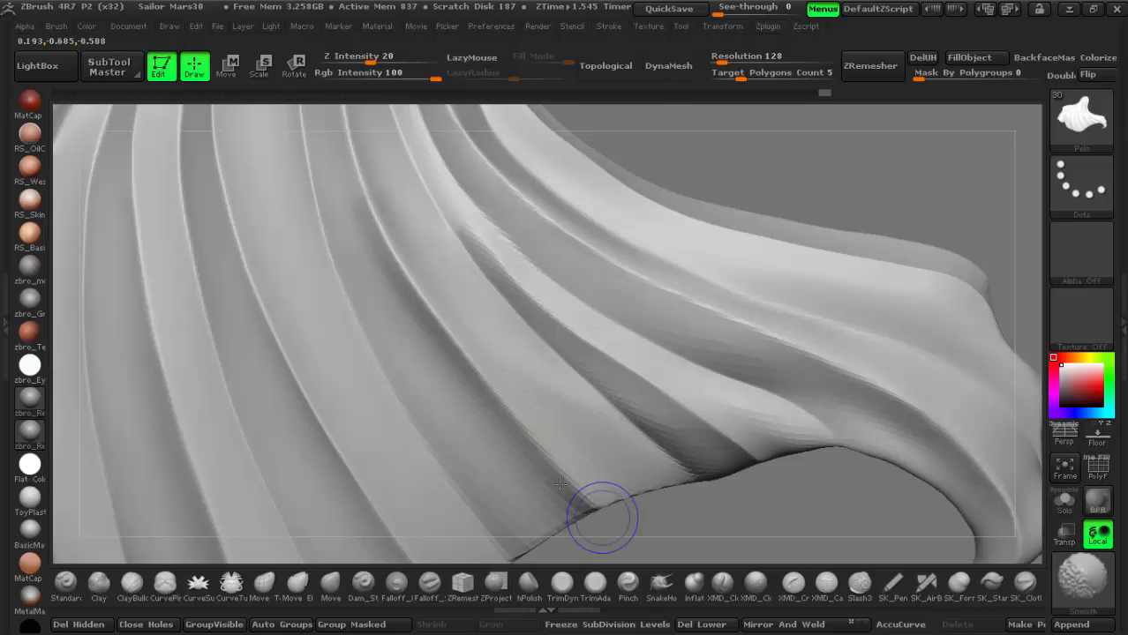
mouse_move(365, 183)
shift+mouse_down()
mouse_move(381, 242)
mouse_move(504, 391)
shift+mouse_up()
shift+drag(387, 223, 416, 333)
drag(627, 538, 697, 424)
ctrl+right_drag(525, 243, 536, 301)
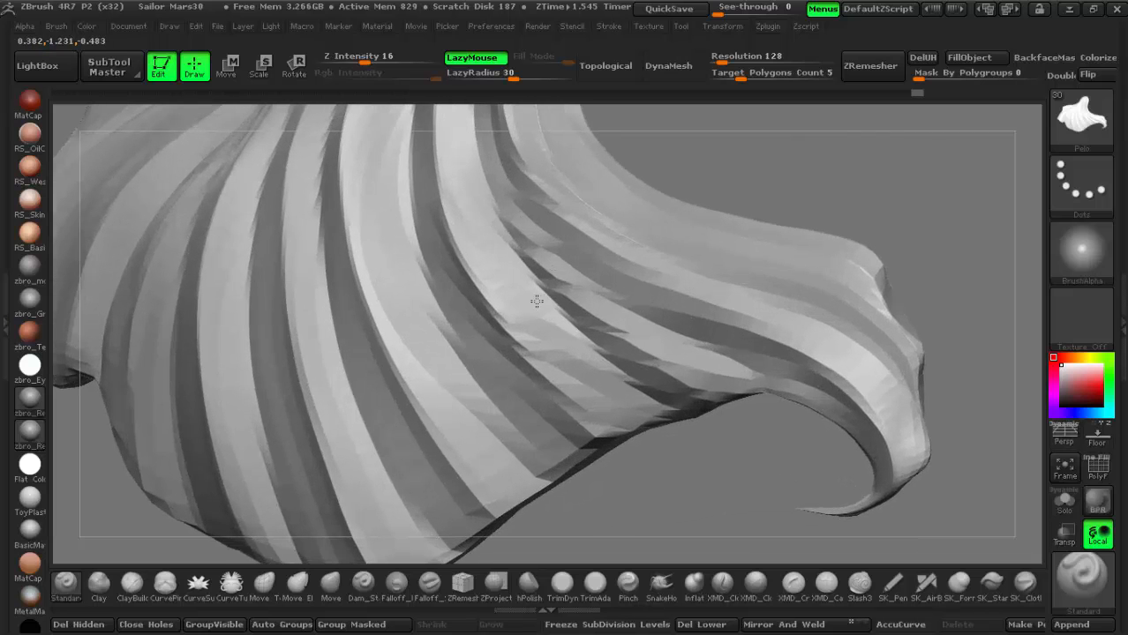
right_drag(578, 389, 551, 392)
mouse_move(426, 323)
alt+right_down()
mouse_move(562, 420)
mouse_move(561, 318)
alt+right_up()
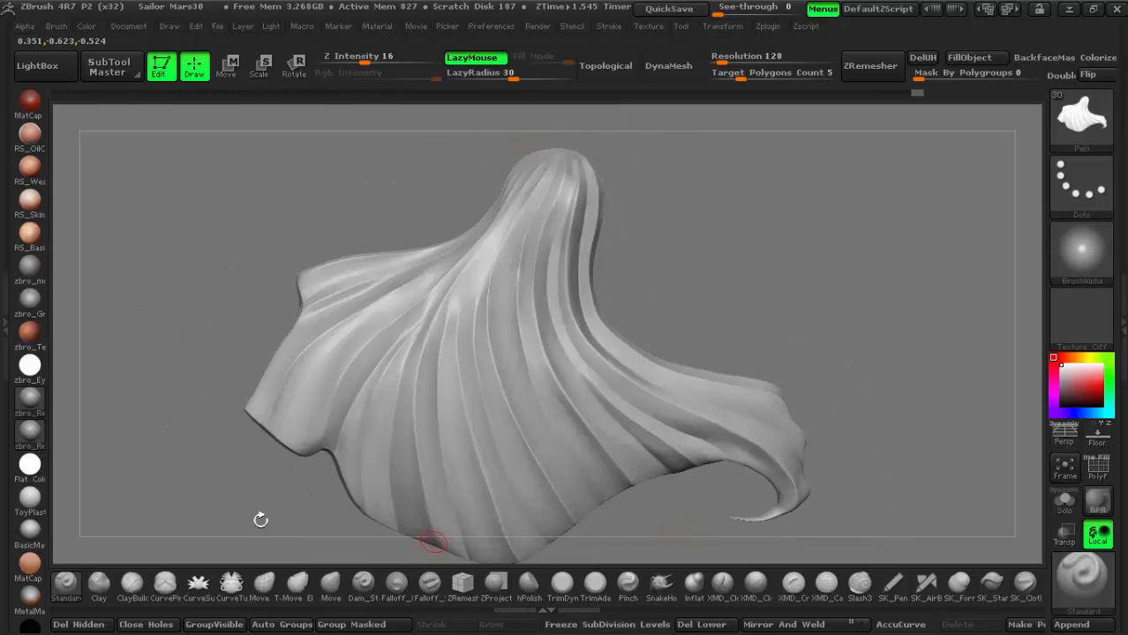
- Switch to the CurvePinch brush and inspect the upper and central hair strands from several angles
click(163, 593)
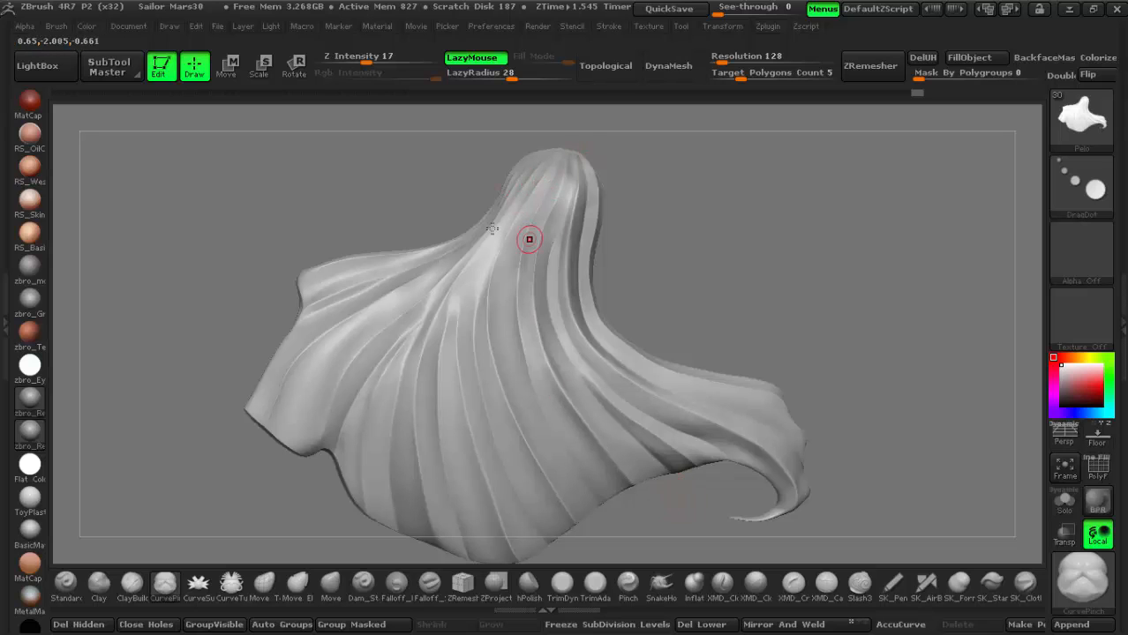
right_drag(530, 239, 528, 169)
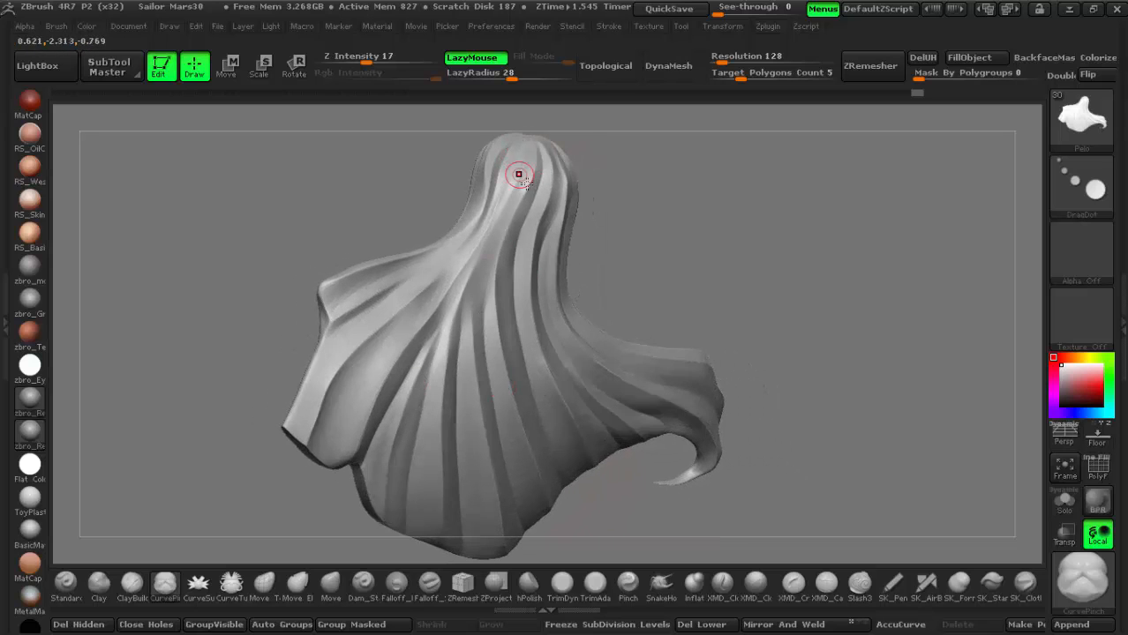
mouse_move(525, 256)
right_down()
mouse_move(540, 346)
mouse_move(512, 335)
mouse_move(528, 238)
mouse_move(526, 345)
right_up()
mouse_move(397, 296)
ctrl+right_down()
mouse_move(395, 331)
mouse_move(413, 292)
ctrl+right_up()
mouse_move(472, 199)
right_down()
mouse_move(491, 212)
mouse_move(478, 222)
mouse_move(516, 213)
right_up()
ctrl+right_drag(420, 292, 388, 397)
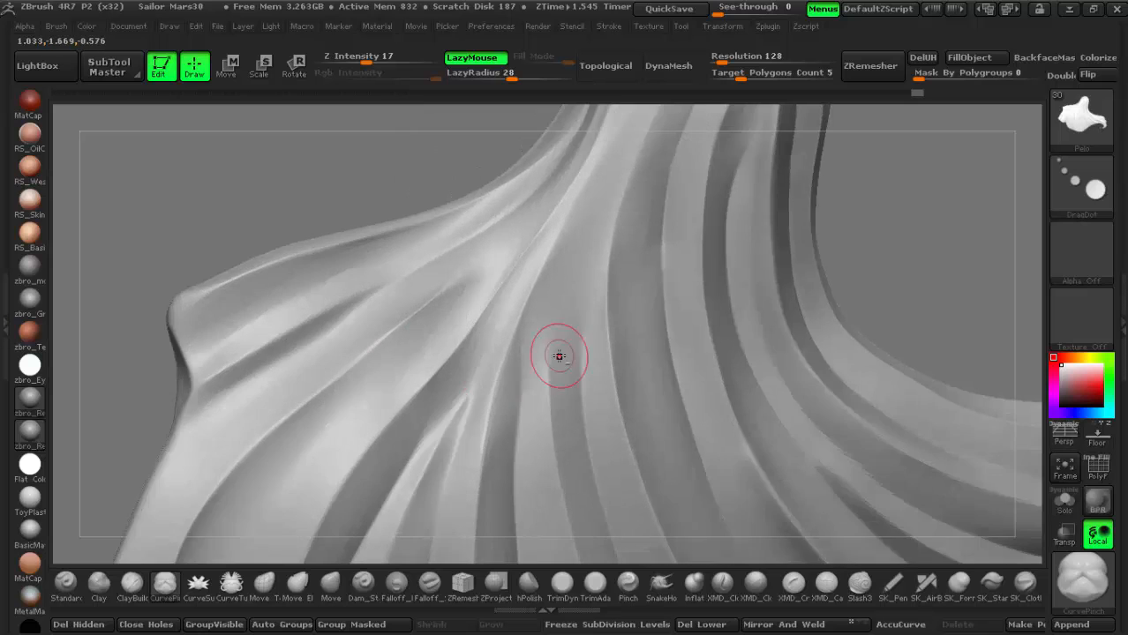
alt+right_drag(558, 357, 589, 274)
alt+right_drag(685, 343, 627, 308)
right_drag(658, 388, 691, 344)
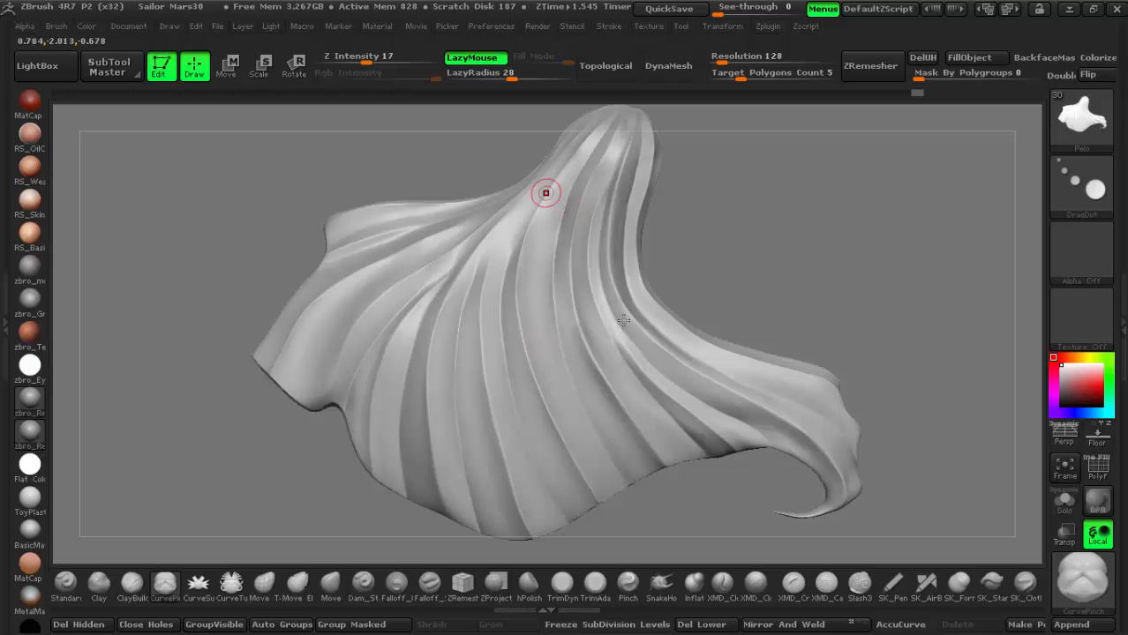
- Show the floor grid's reference image, compare the hair silhouette with it from both sides, and hide it again
click(1102, 441)
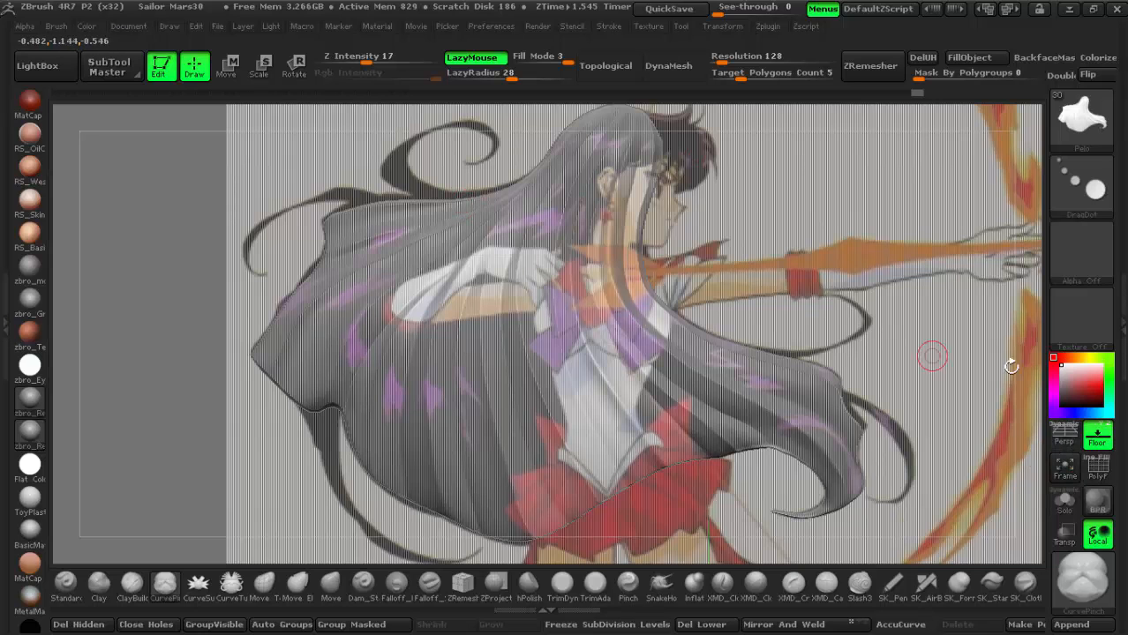
right_drag(430, 336, 548, 348)
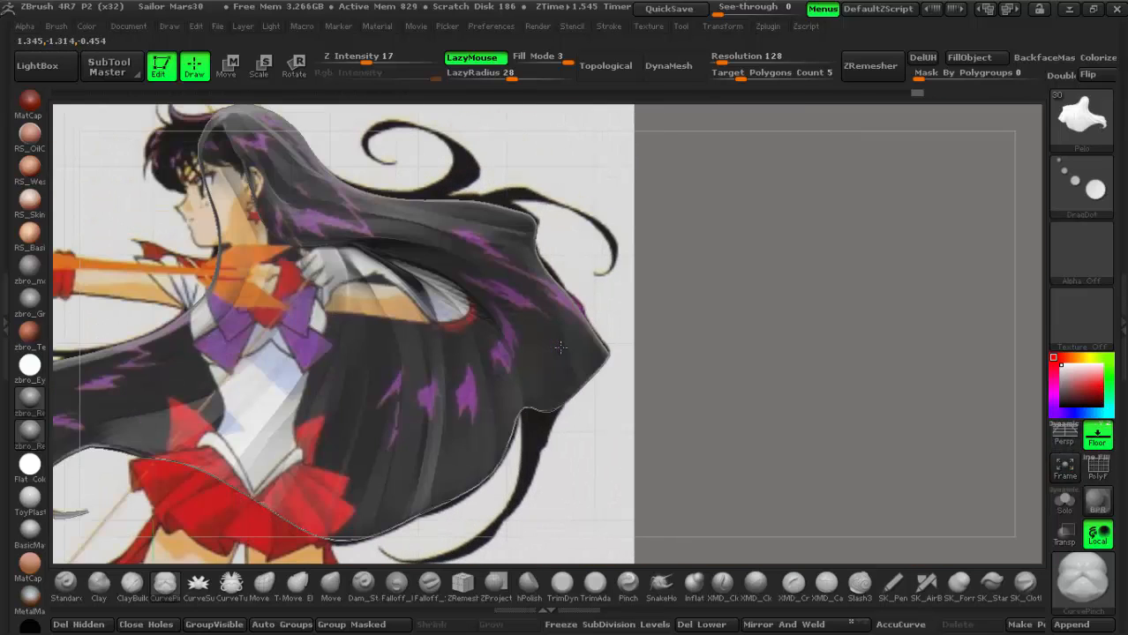
alt+right_drag(554, 419, 789, 362)
mouse_move(467, 207)
right_down()
mouse_move(454, 161)
mouse_move(517, 233)
mouse_move(506, 189)
mouse_move(531, 204)
mouse_move(611, 306)
right_up()
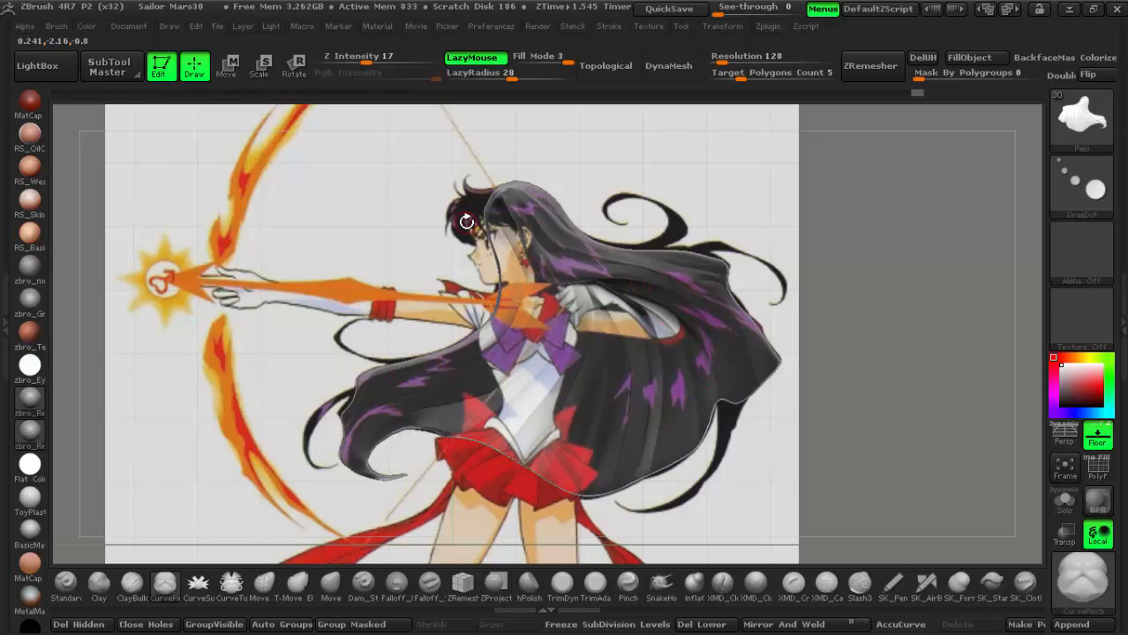
right_drag(788, 310, 1001, 362)
click(1107, 444)
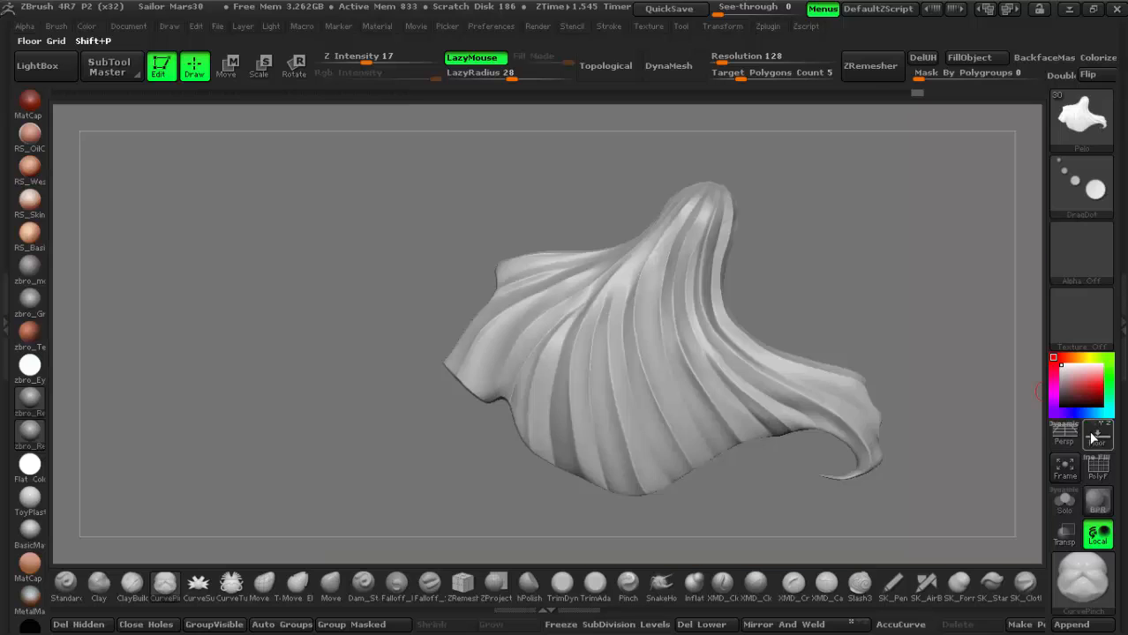
right_drag(836, 372, 850, 353)
alt+right_drag(850, 353, 783, 351)
- Make all subtools visible and activate the Pelo subtool that forms the fringe over the character's face
click(1121, 306)
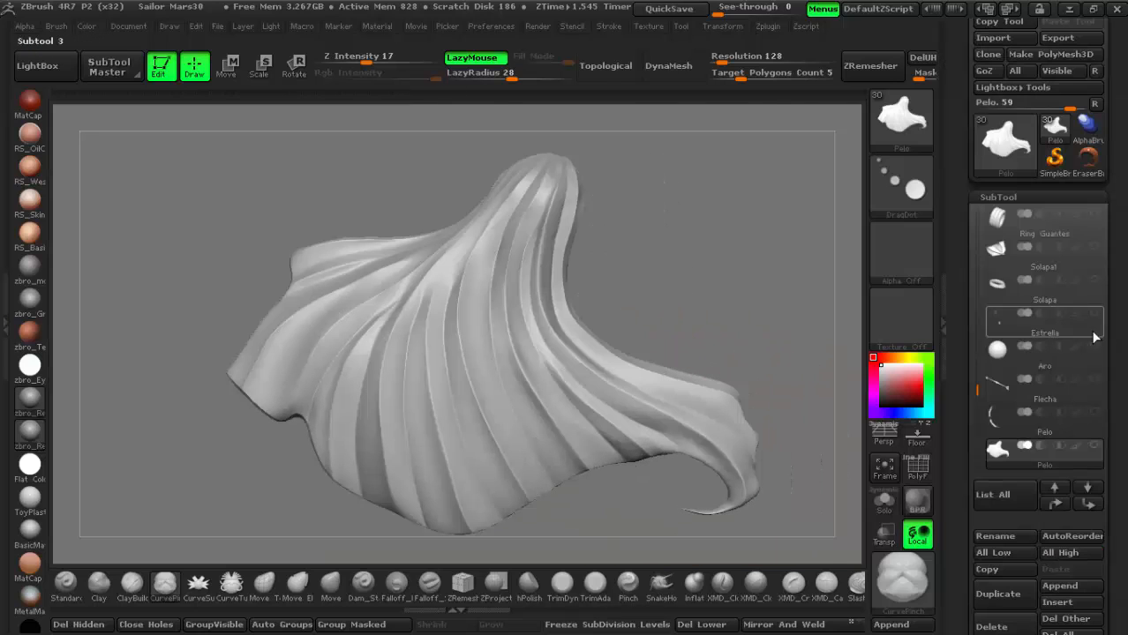
shift+click(1094, 448)
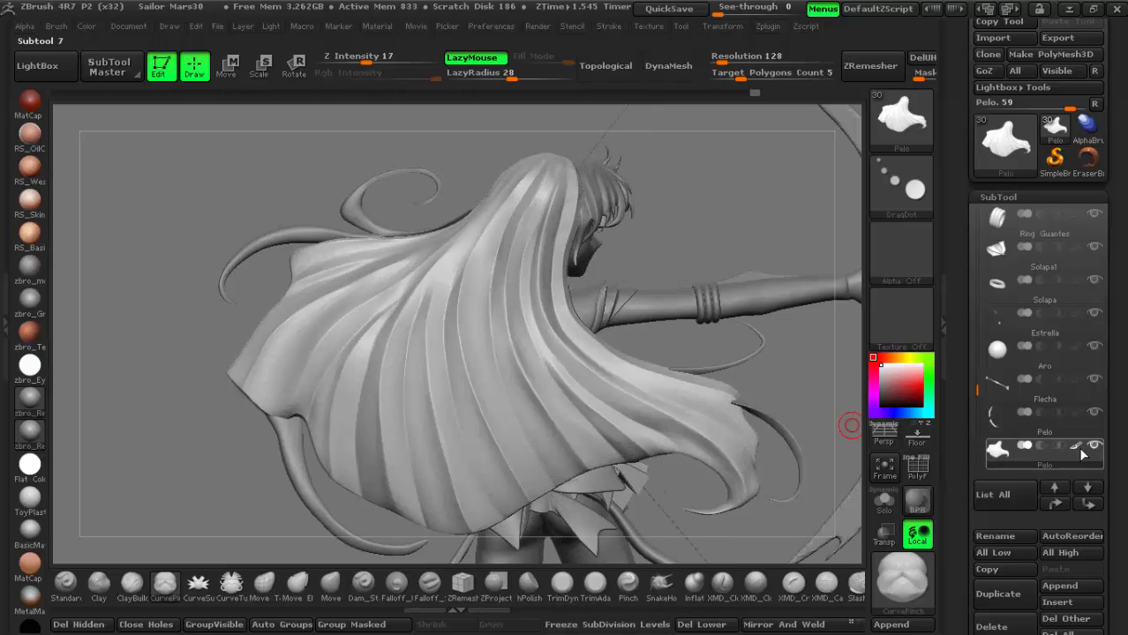
right_drag(799, 381, 593, 234)
right_drag(450, 231, 551, 281)
ctrl+right_drag(495, 305, 496, 477)
right_drag(496, 477, 609, 397)
alt+click(512, 227)
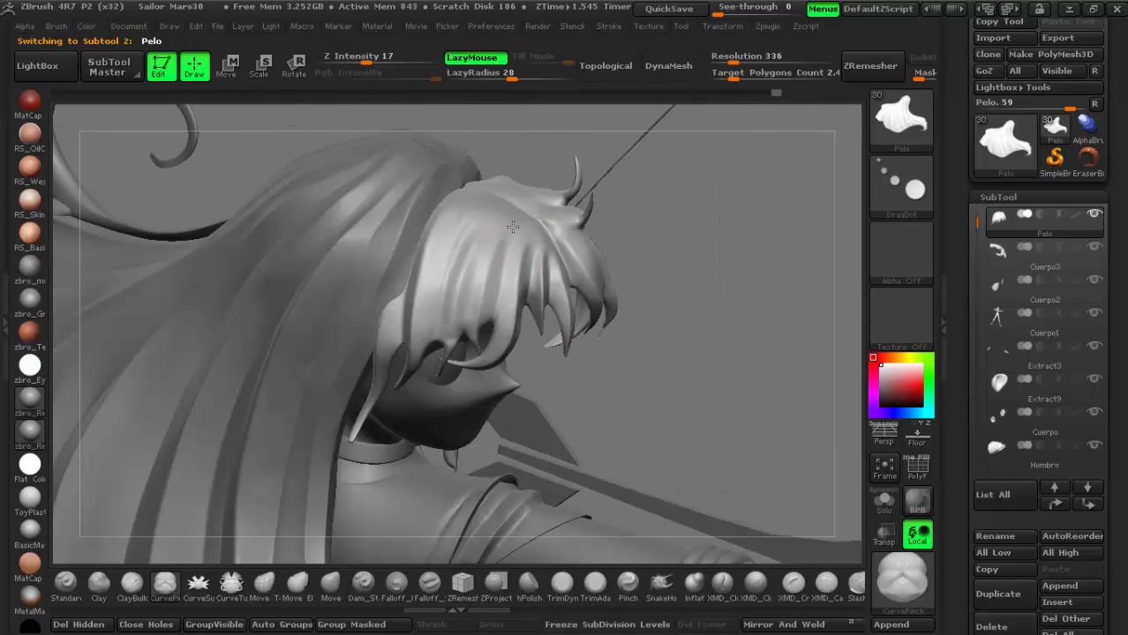
- Adjust the CurvePinch draw size and lay a curve along a fringe crease, from the upper surface down to the narrow lock
alt+right_drag(513, 227, 478, 279)
ctrl+right_drag(491, 212, 477, 388)
ctrl+right_drag(479, 307, 452, 318)
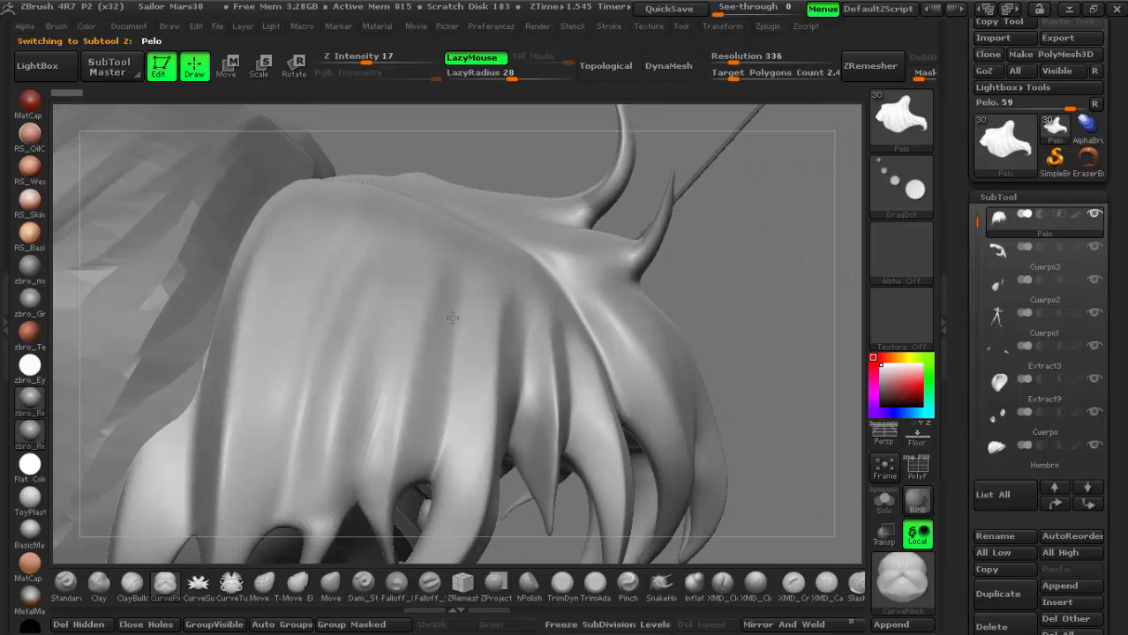
right_drag(403, 431, 430, 271)
key(space)
drag(430, 270, 422, 269)
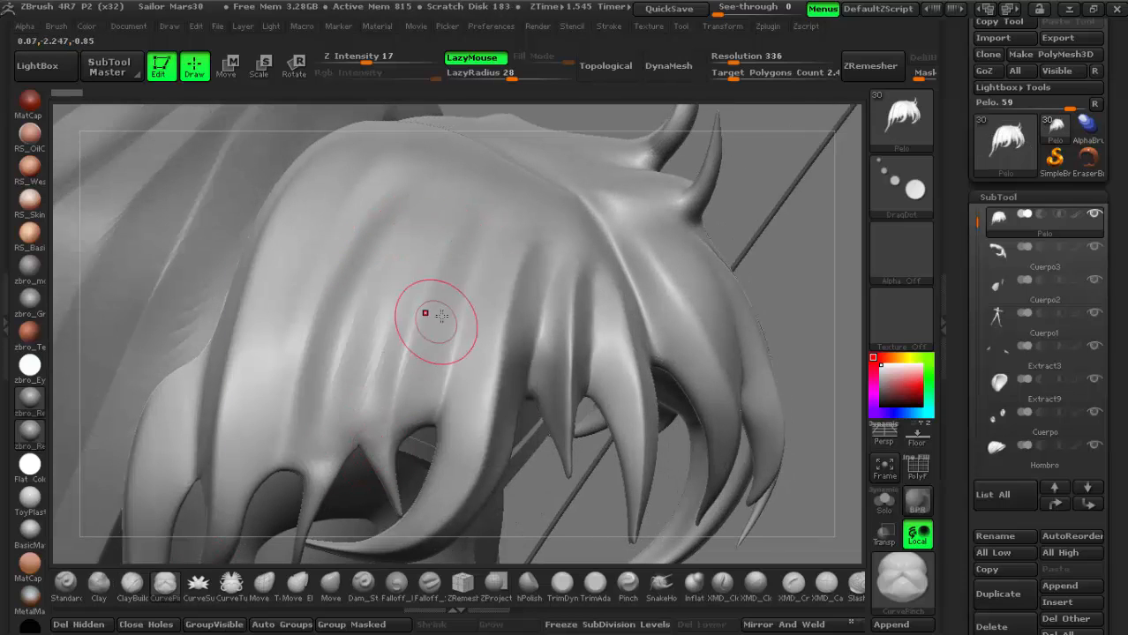
drag(457, 217, 448, 236)
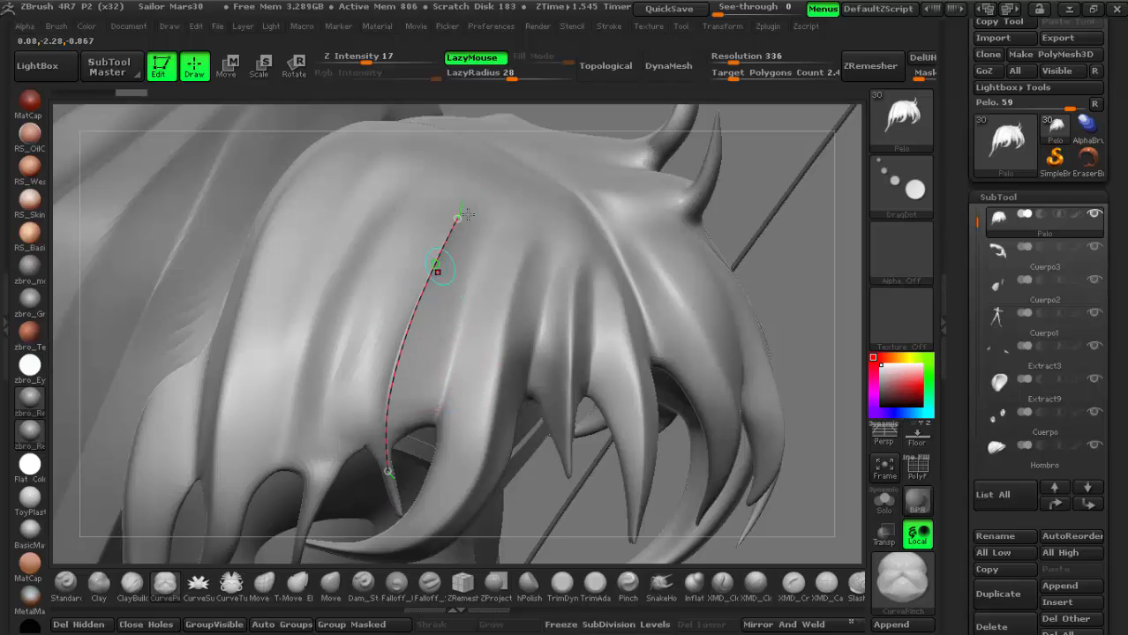
- Set the Z Intensity to 23, apply the pinch along the fringe curve and release the curve
drag(367, 60, 377, 59)
right_click(444, 279)
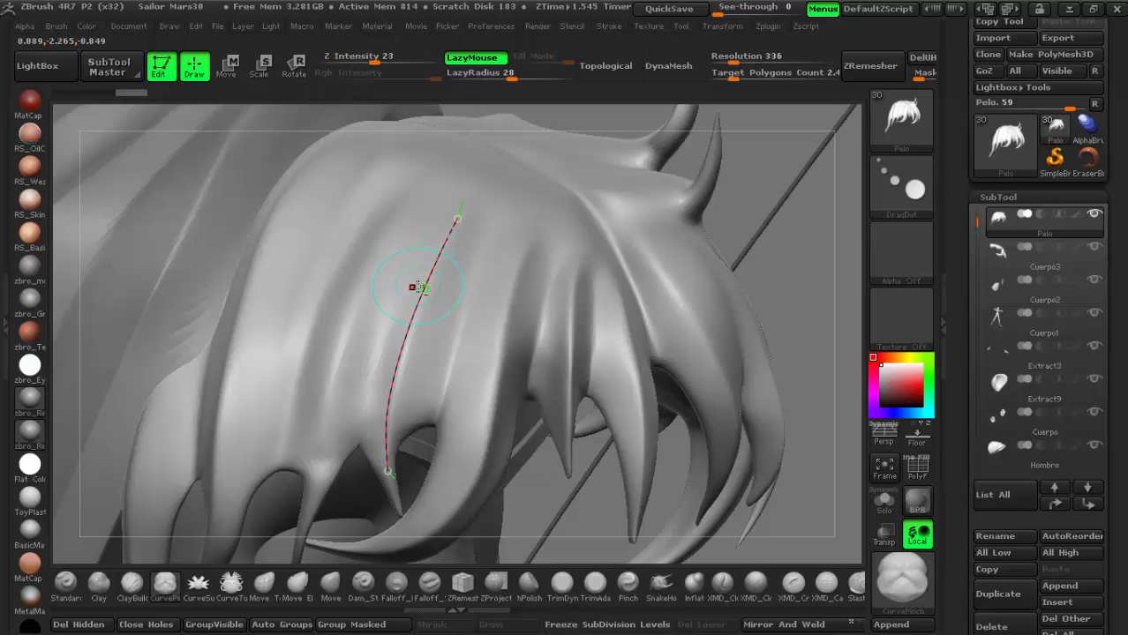
click(422, 288)
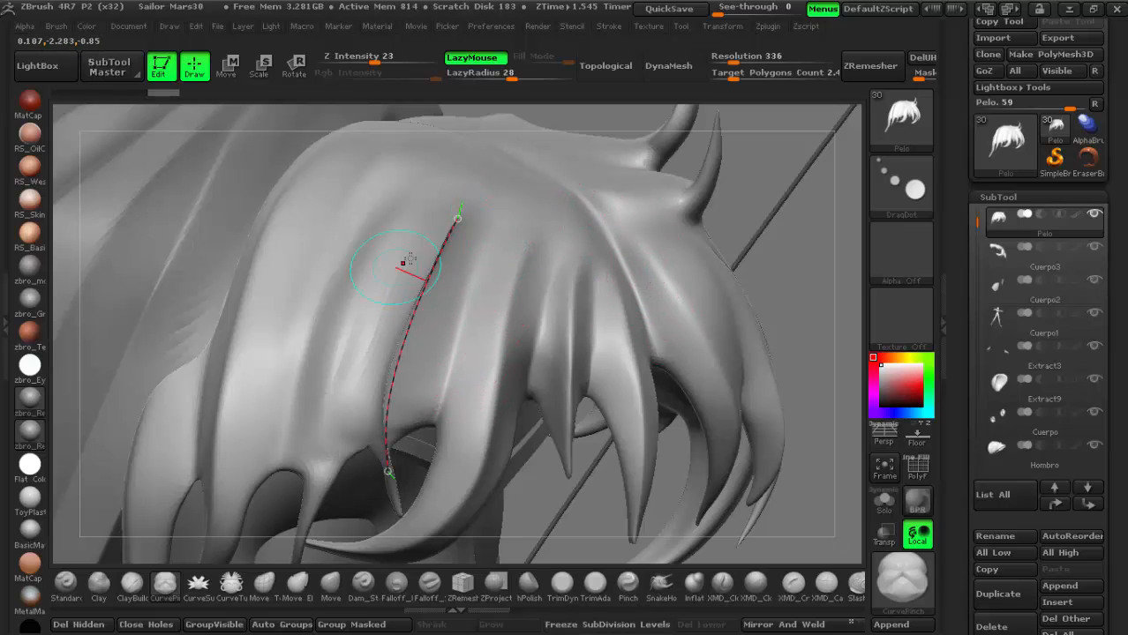
click(639, 270)
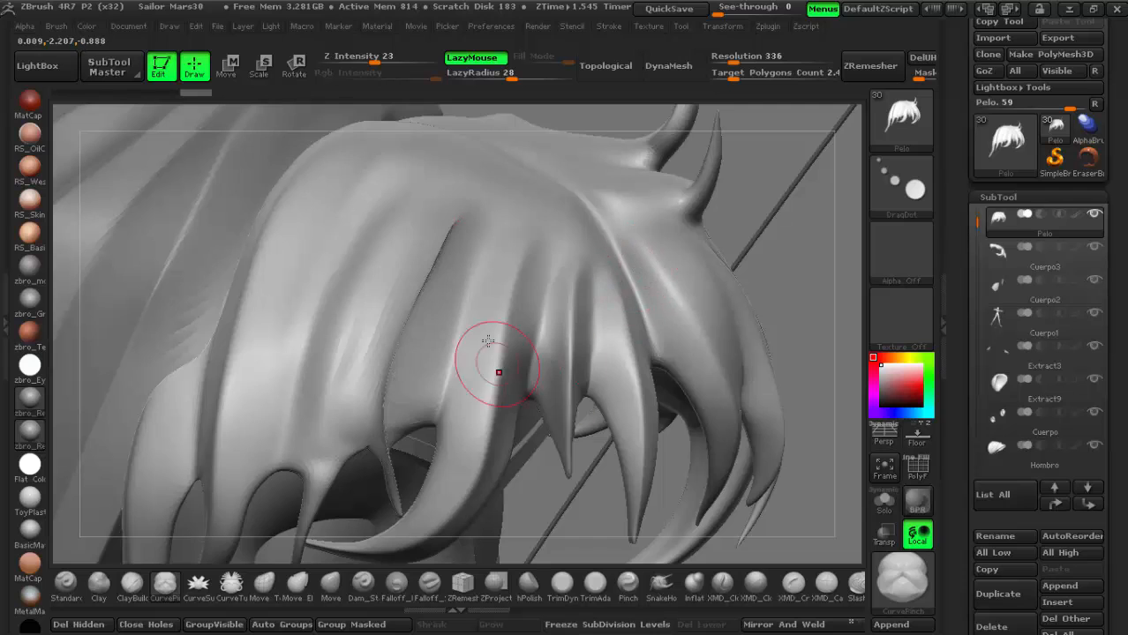
- Smooth the pinched fringe crease from its upper end down to the base of the narrow lock
right_drag(499, 371, 500, 325)
key(shift)
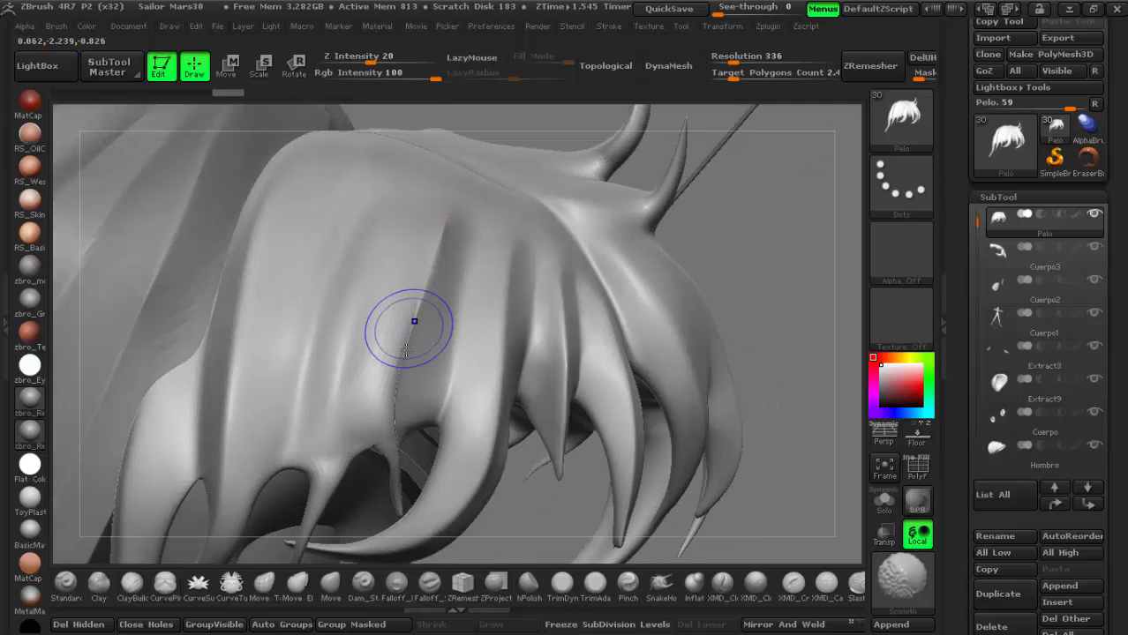
key(ctrl)
key(ctrl+z)
key(ctrl+z)
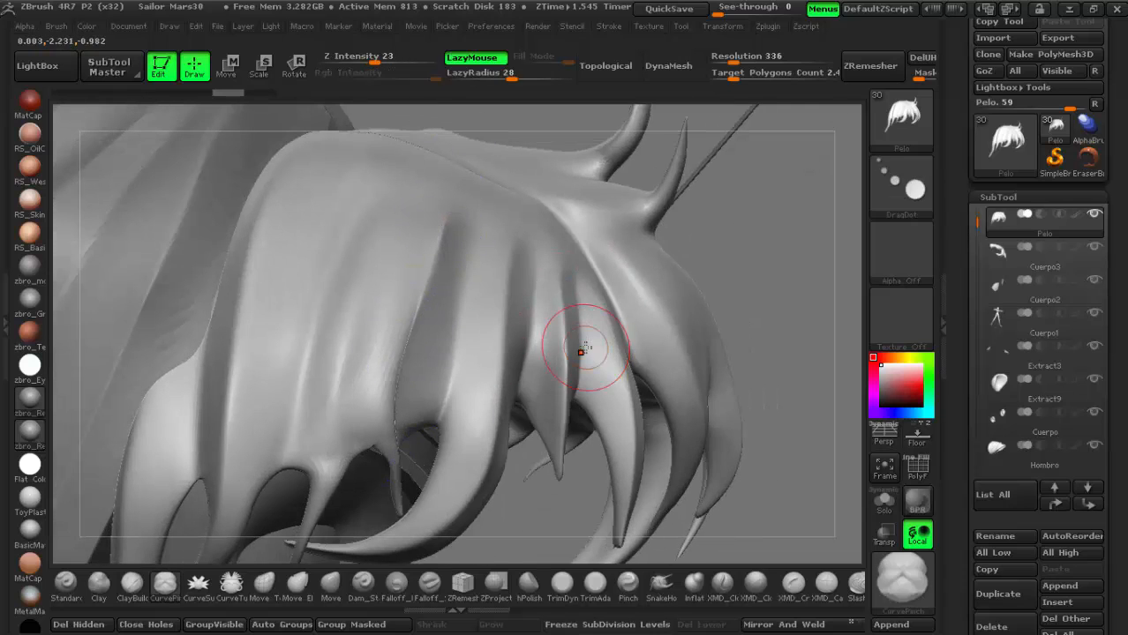
shift+drag(445, 233, 425, 328)
shift+drag(423, 287, 398, 385)
mouse_move(393, 399)
shift+mouse_down()
mouse_move(395, 441)
mouse_move(395, 430)
shift+mouse_up()
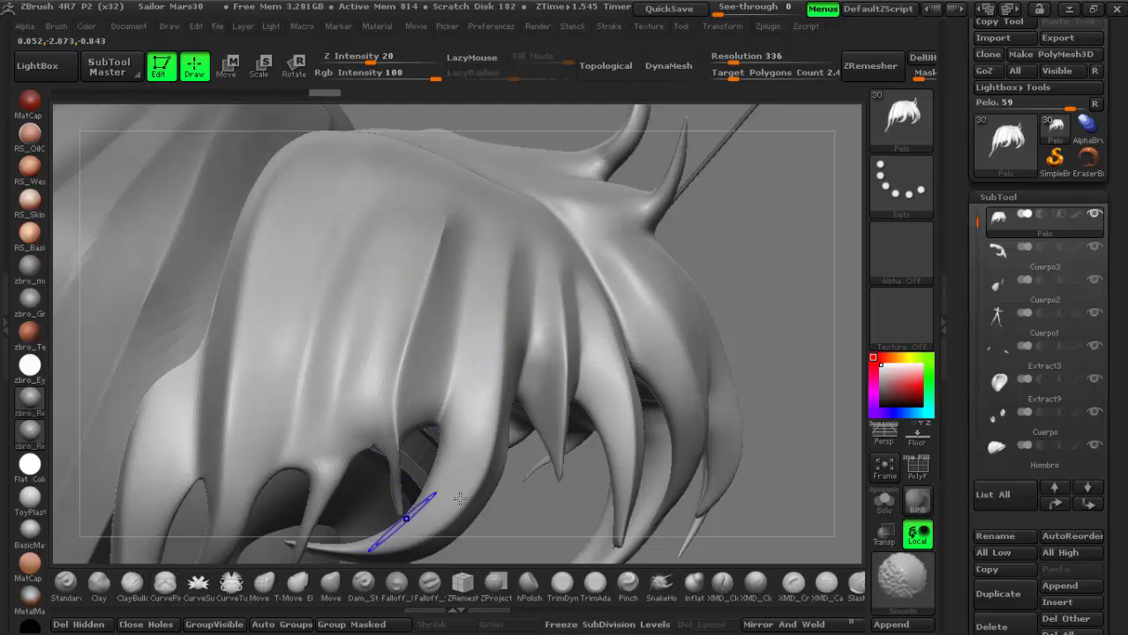
- Check the smoothed fringe crease from another angle and undo the smoothing back to the CurvePinch curve
alt+right_drag(460, 498, 471, 411)
mouse_move(481, 481)
right_down()
mouse_move(441, 452)
mouse_move(457, 464)
mouse_move(459, 503)
mouse_move(397, 300)
right_up()
alt+right_drag(397, 300, 433, 375)
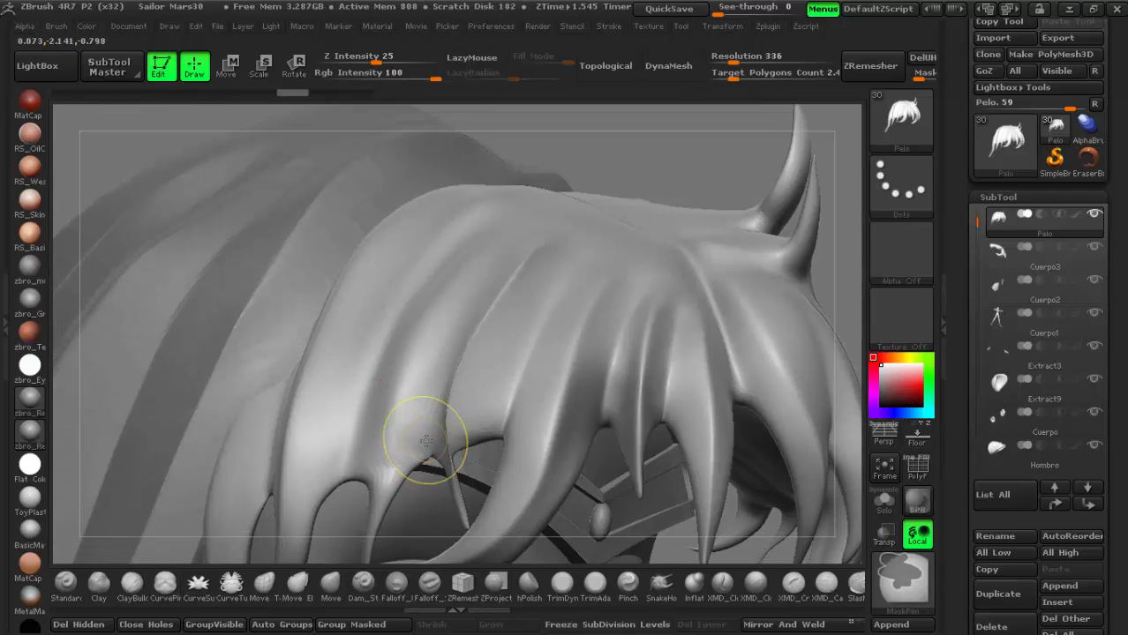
key(ctrl+z)
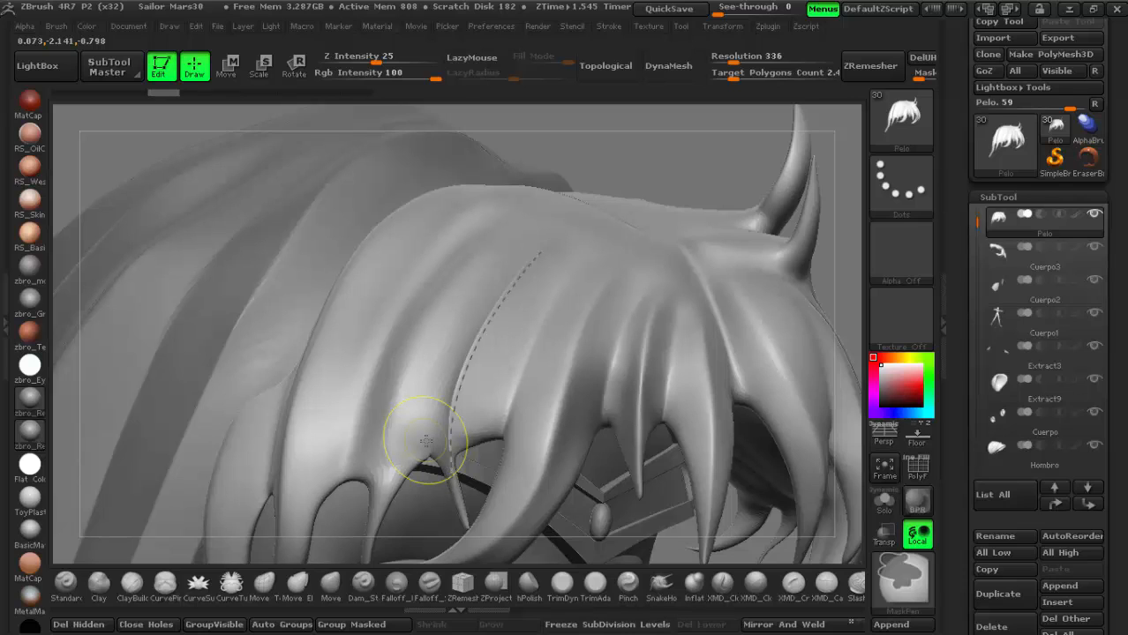
- Step back to the CurvePinch curve on the fringe, set the Z Intensity to 10 and reapply the pinch along the crease
key(ctrl+z)
key(ctrl+z)
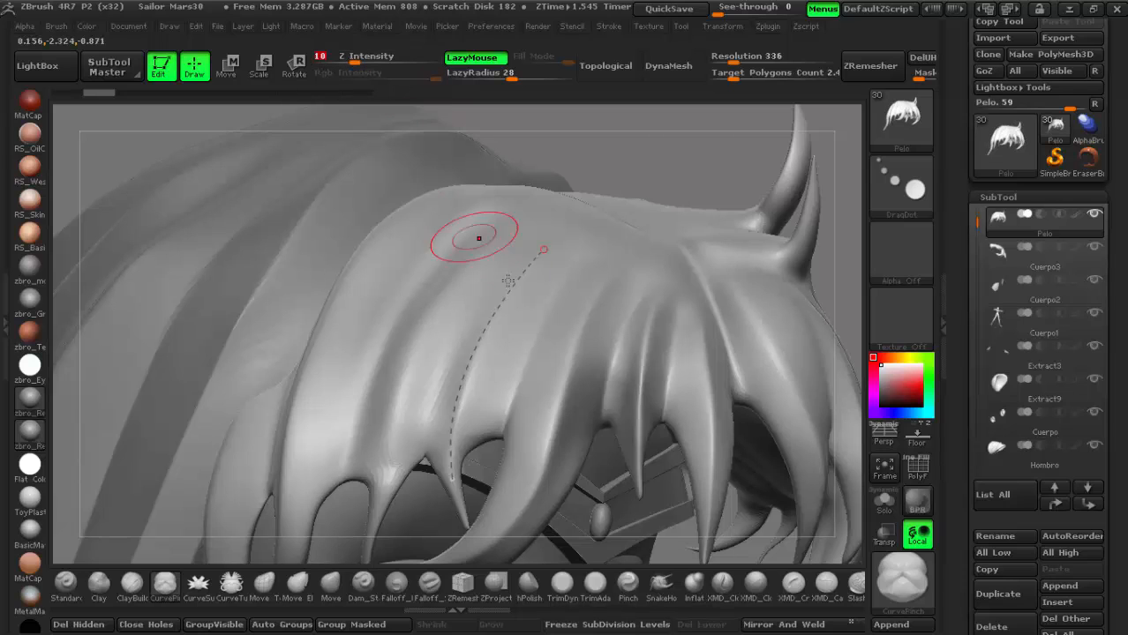
key(space)
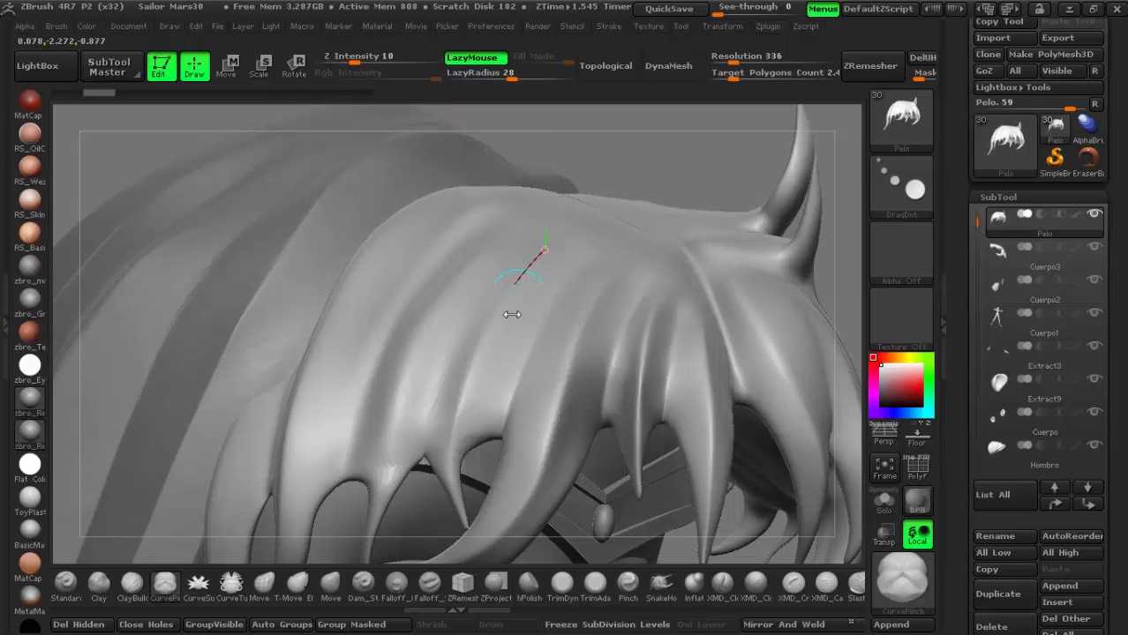
click(484, 345)
mouse_move(569, 346)
right_down()
mouse_move(518, 353)
mouse_move(575, 388)
right_up()
click(634, 458)
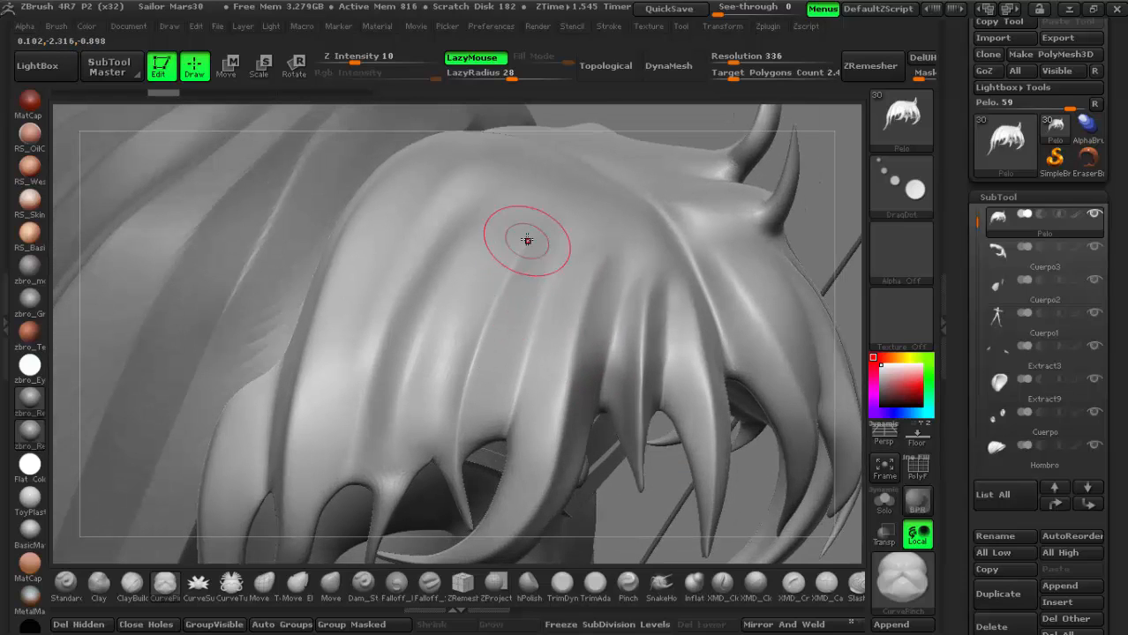
- Smooth the surface on both sides of the pinched crease, from the upper fringe towards the narrow lock
shift+drag(523, 222, 468, 311)
shift+drag(486, 244, 448, 394)
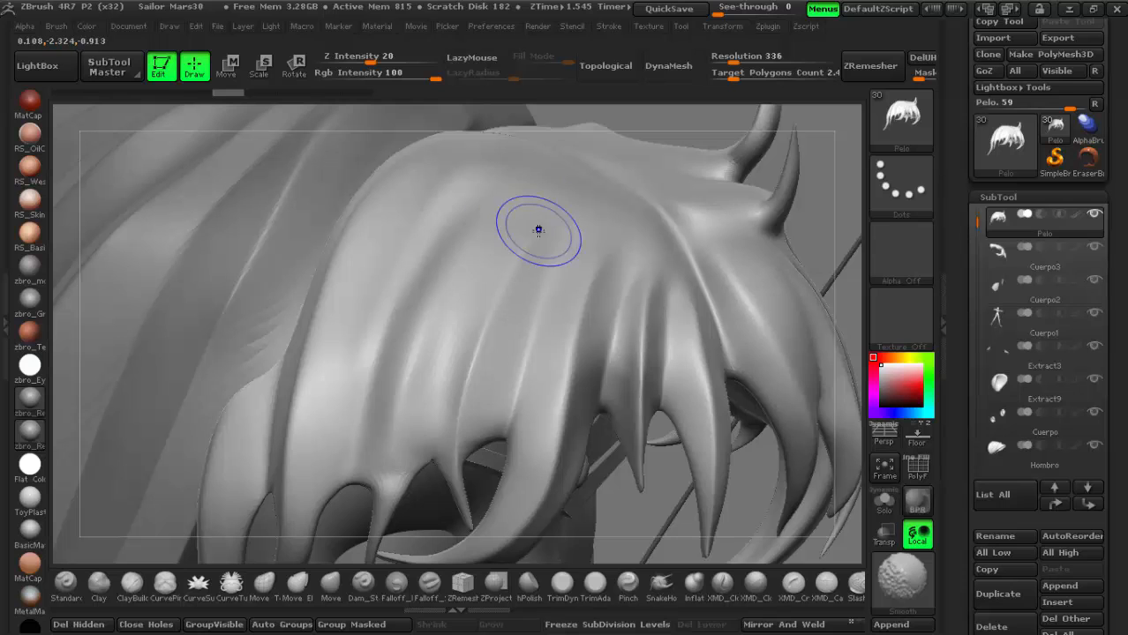
shift+drag(536, 231, 458, 390)
mouse_move(499, 429)
right_down()
mouse_move(539, 384)
mouse_move(521, 428)
mouse_move(633, 344)
mouse_move(551, 292)
mouse_move(528, 302)
mouse_move(498, 283)
mouse_move(501, 379)
mouse_move(509, 243)
right_up()
drag(482, 365, 505, 280)
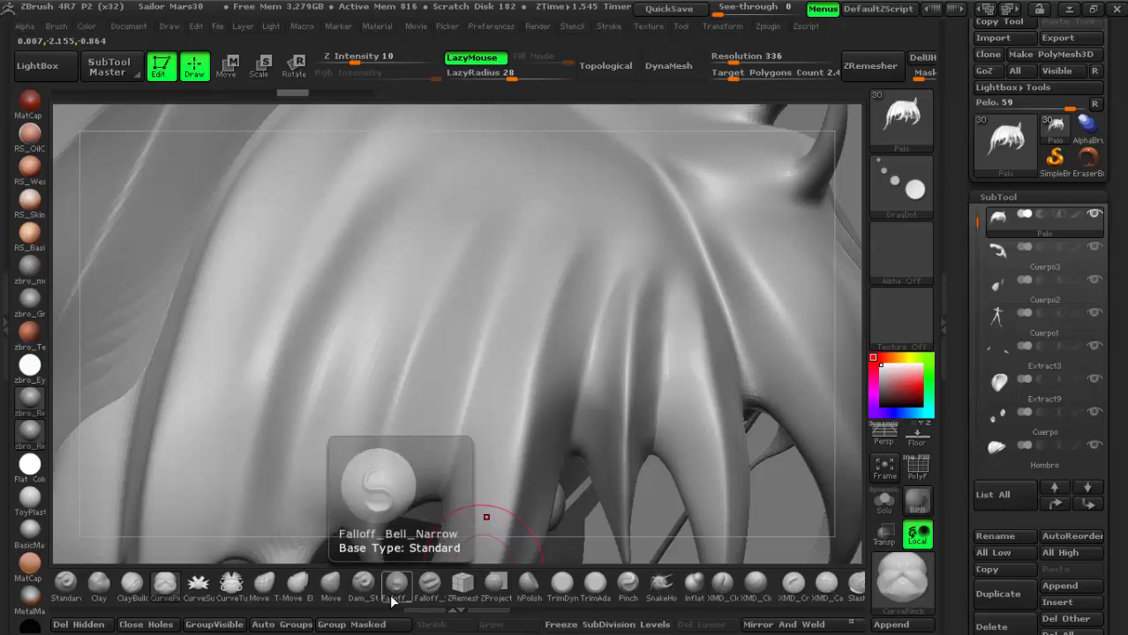
- Reduce the Dam_Standard draw size and carve the fringe crease down to the base of the lock
click(363, 582)
key(space)
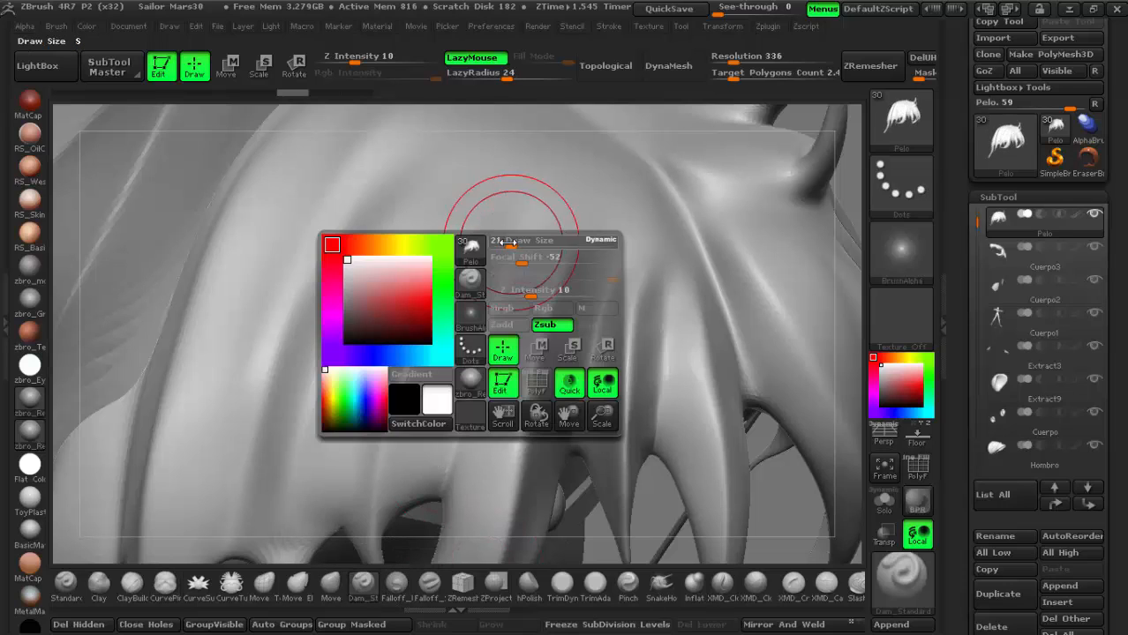
drag(511, 234, 504, 237)
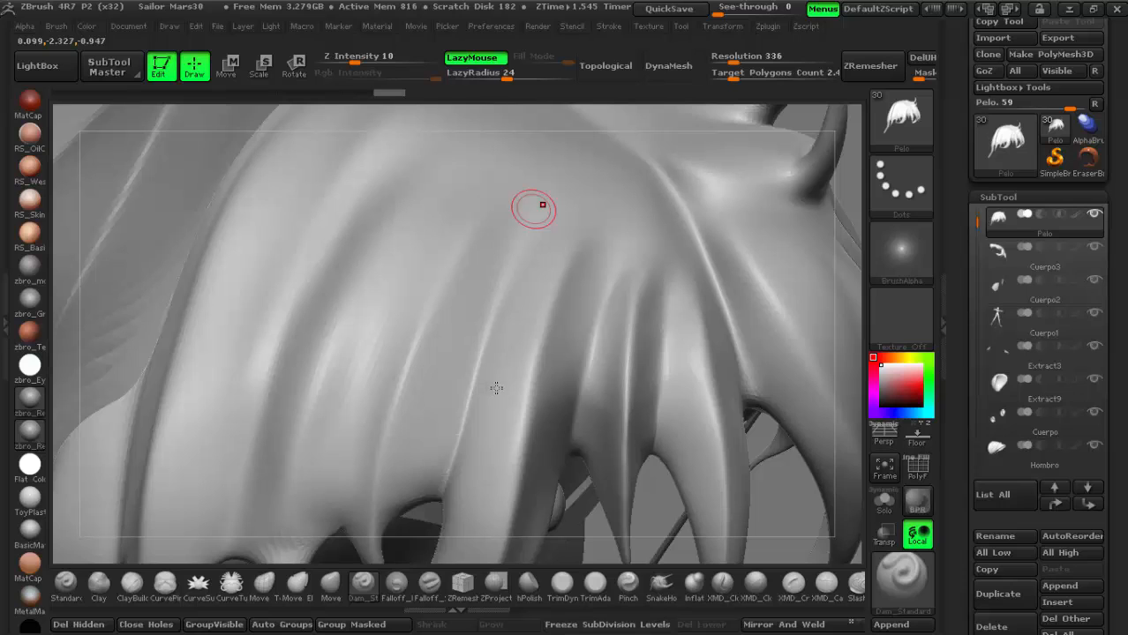
drag(477, 330, 429, 499)
right_drag(519, 375, 454, 407)
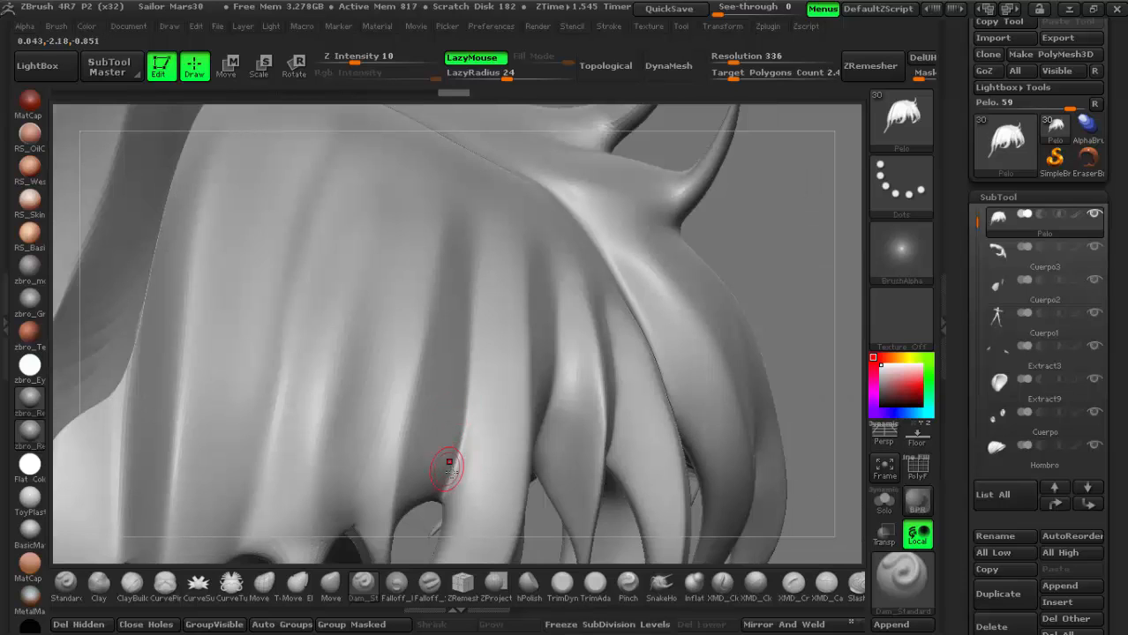
mouse_move(448, 463)
right_down()
mouse_move(520, 472)
mouse_move(489, 477)
mouse_move(292, 368)
mouse_move(388, 370)
mouse_move(484, 246)
mouse_move(521, 251)
mouse_move(451, 253)
right_up()
mouse_move(389, 280)
right_down()
mouse_move(378, 289)
mouse_move(393, 290)
mouse_move(339, 255)
mouse_move(423, 295)
mouse_move(410, 241)
right_up()
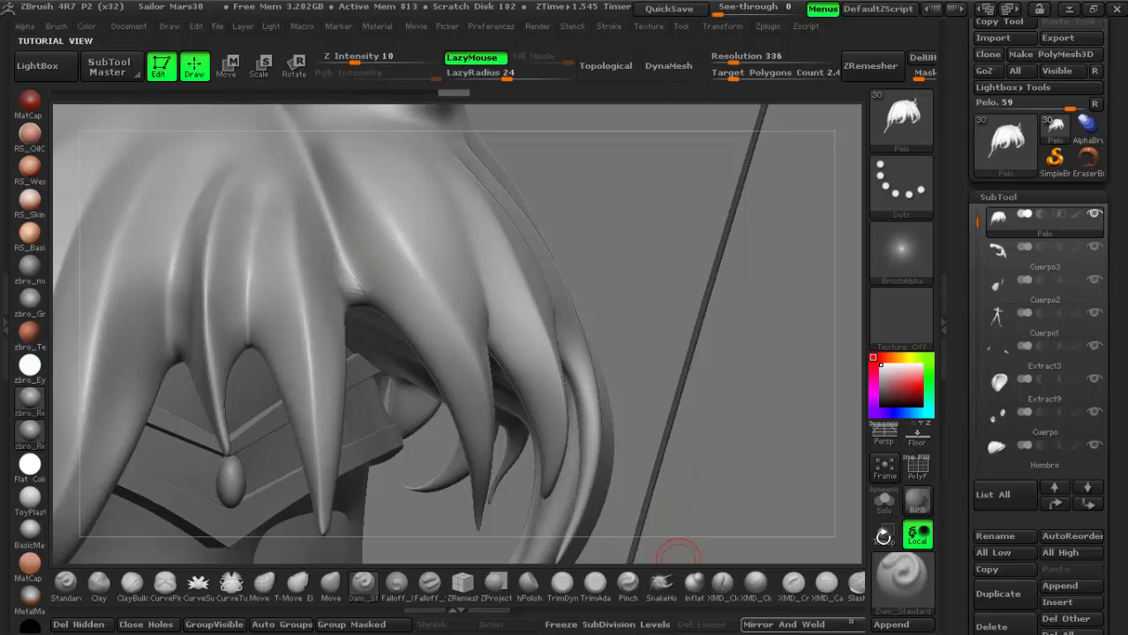
- Enlarge the sculpting area and set the hPolish draw size to 9 for the curved lock at the side of the fringe
click(943, 290)
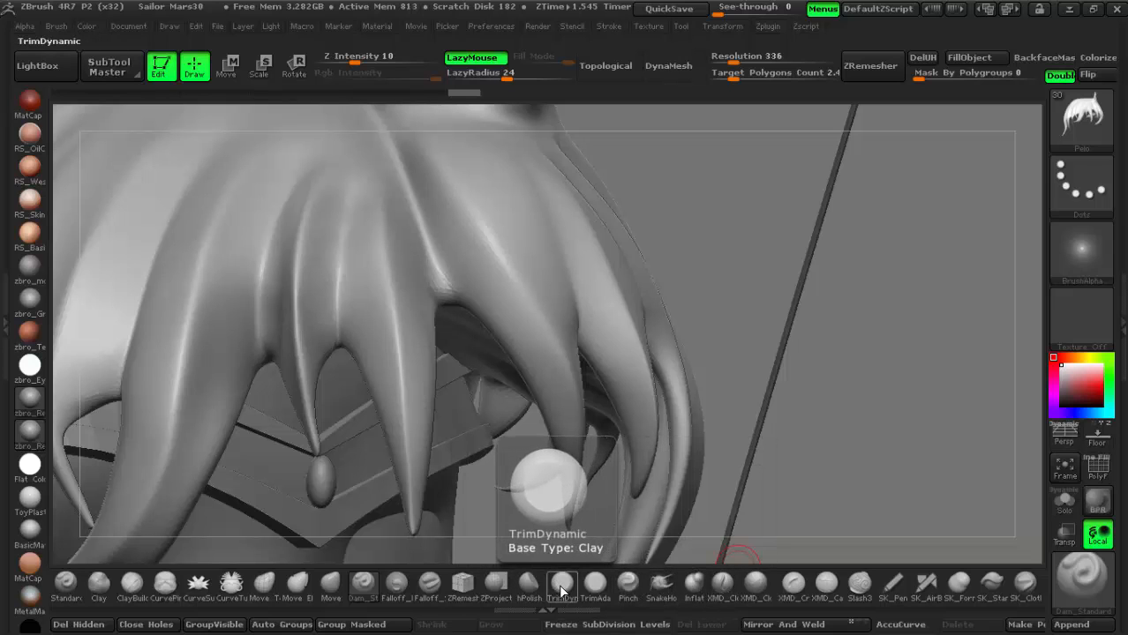
click(530, 598)
mouse_move(480, 299)
right_down()
mouse_move(446, 309)
mouse_move(435, 335)
mouse_move(381, 319)
mouse_move(390, 310)
right_up()
key(space)
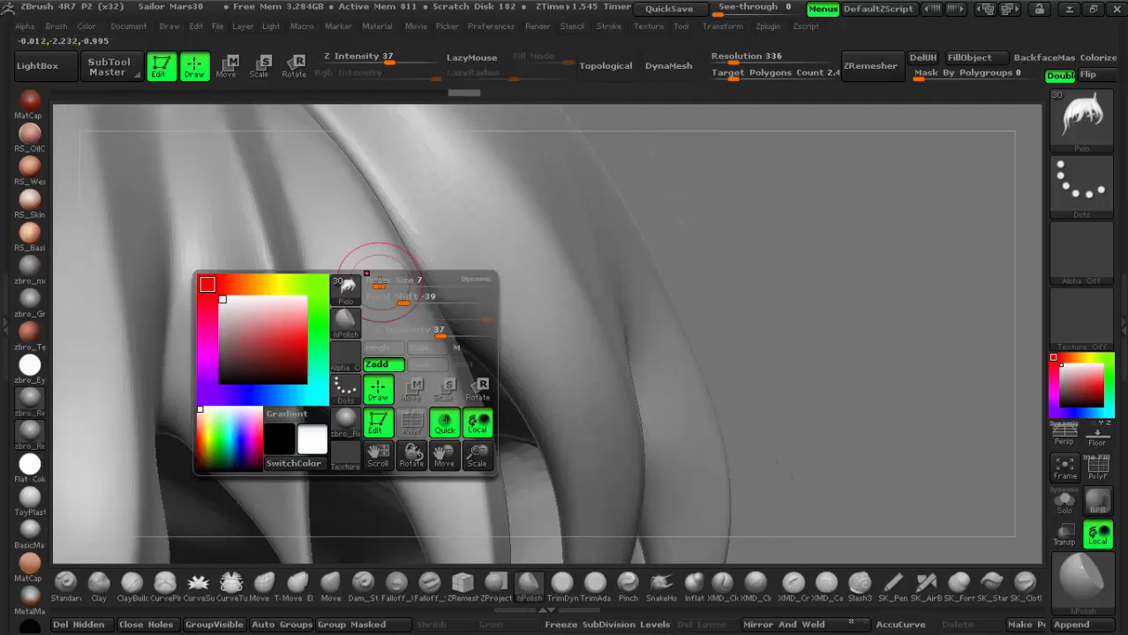
drag(375, 283, 381, 282)
mouse_move(450, 337)
right_down()
mouse_move(618, 317)
mouse_move(502, 336)
mouse_move(438, 307)
right_up()
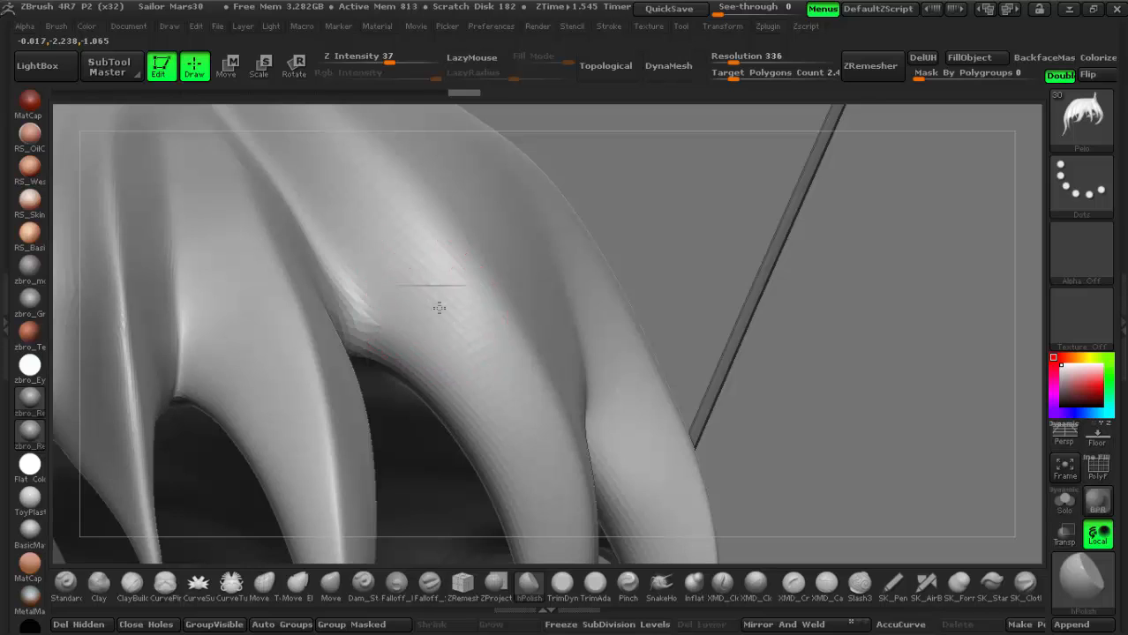
- Enlarge the hPolish brush further and flatten the surfaces of the curved side locks down towards their tips
key(space)
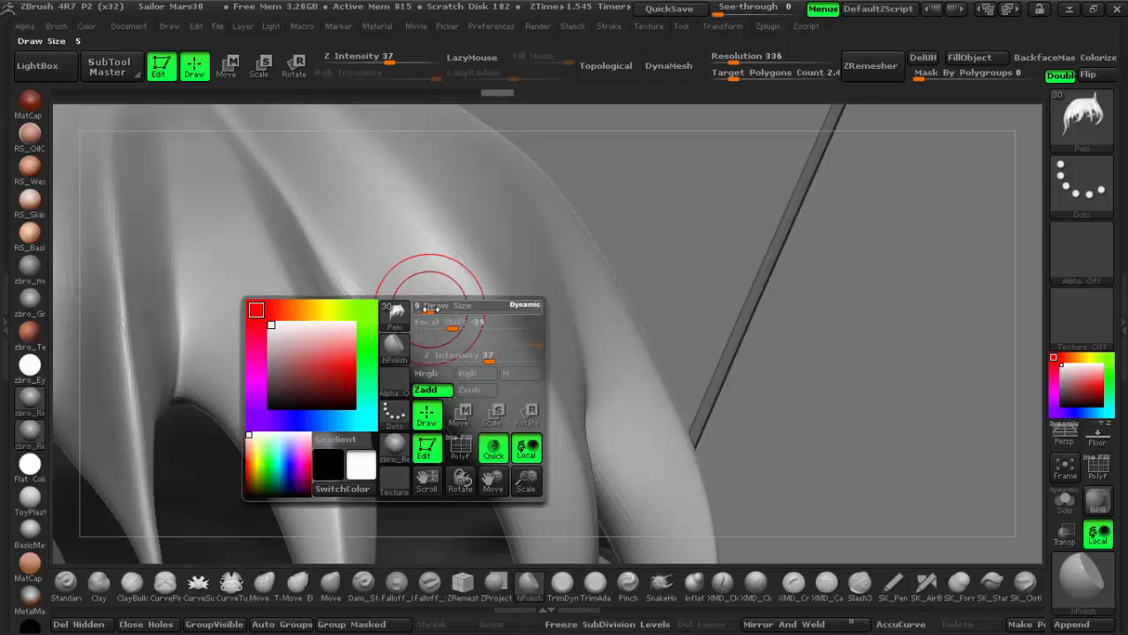
drag(429, 309, 452, 309)
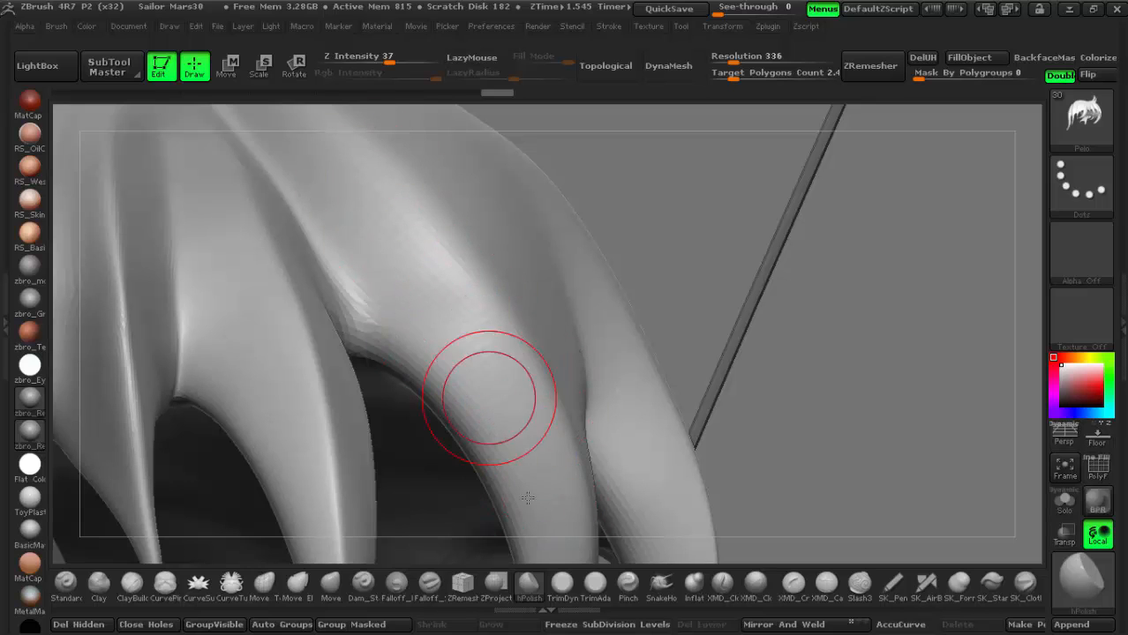
mouse_move(494, 378)
right_down()
mouse_move(543, 338)
mouse_move(469, 296)
mouse_move(498, 391)
mouse_move(449, 298)
right_up()
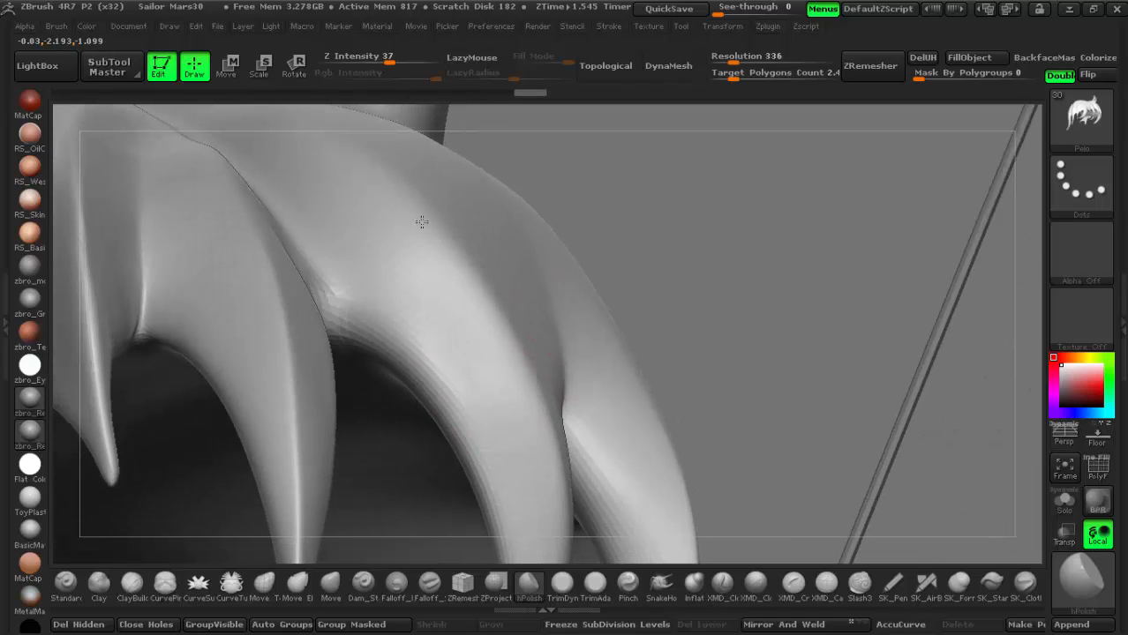
right_drag(521, 428, 544, 383)
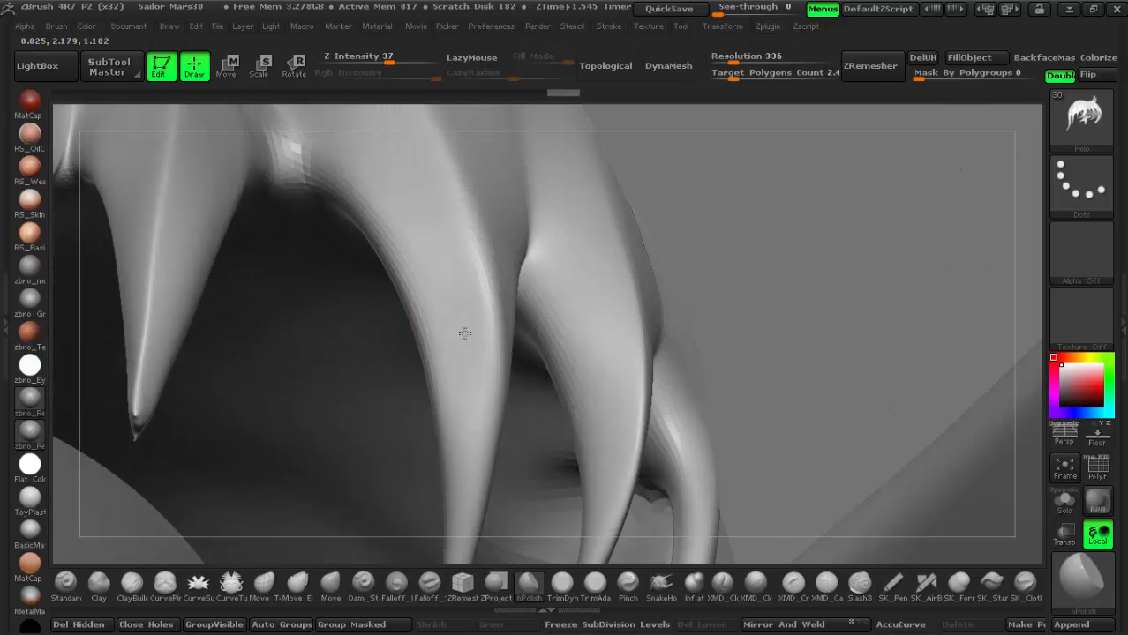
drag(541, 381, 535, 355)
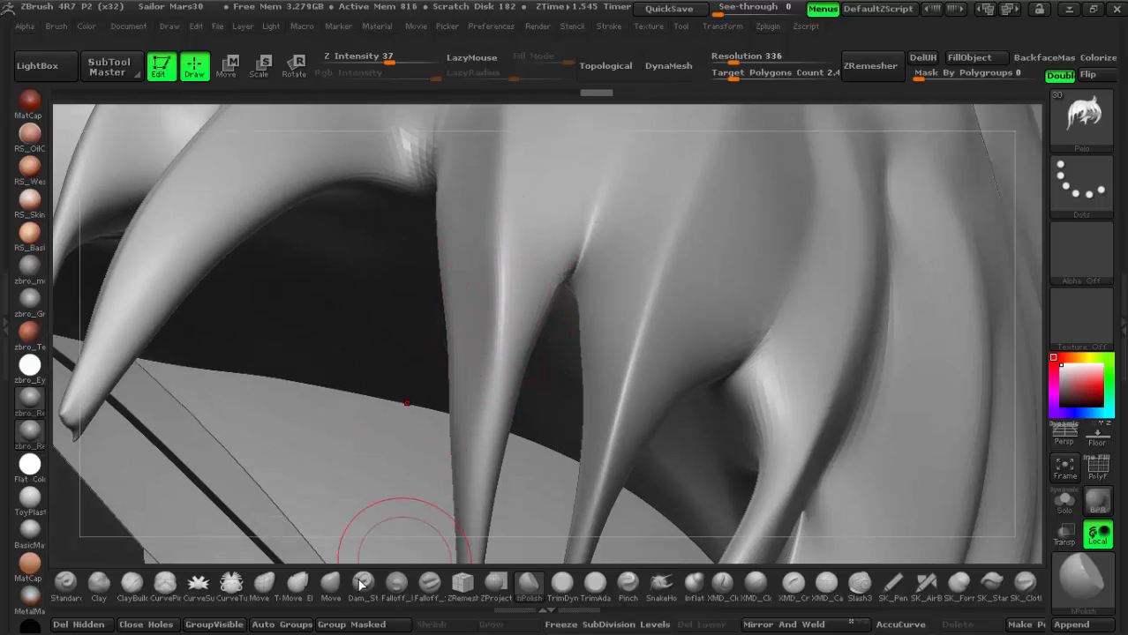
- Nudge the ridge of the narrow fringe lock slightly upwards with the Move brush
click(325, 583)
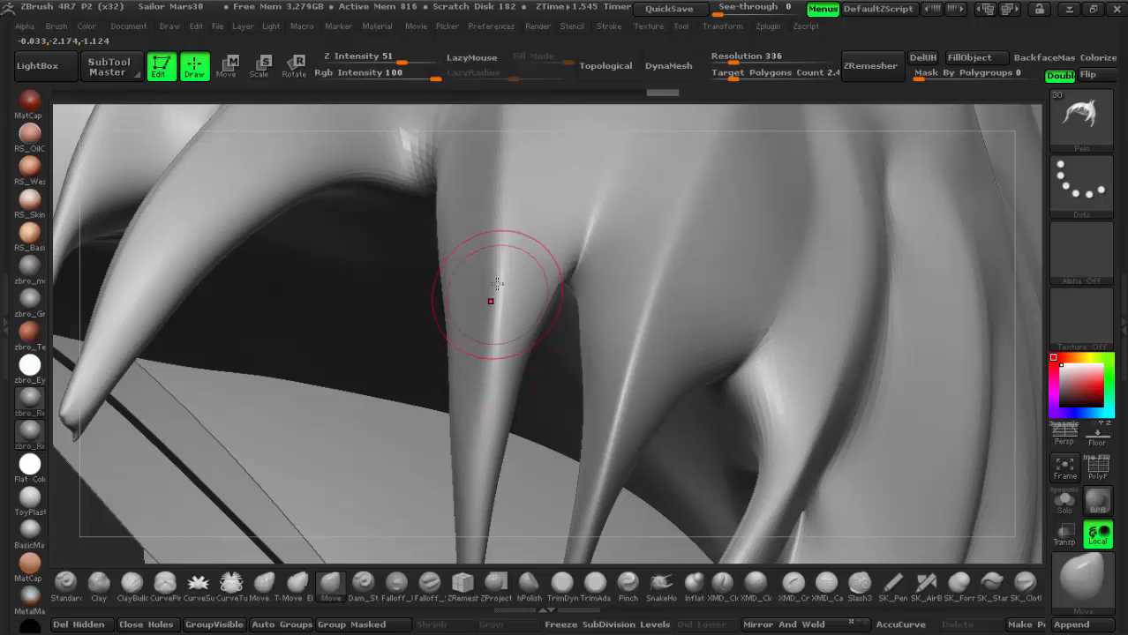
drag(497, 281, 498, 274)
mouse_move(489, 340)
mouse_down()
mouse_move(498, 270)
mouse_move(494, 332)
mouse_up()
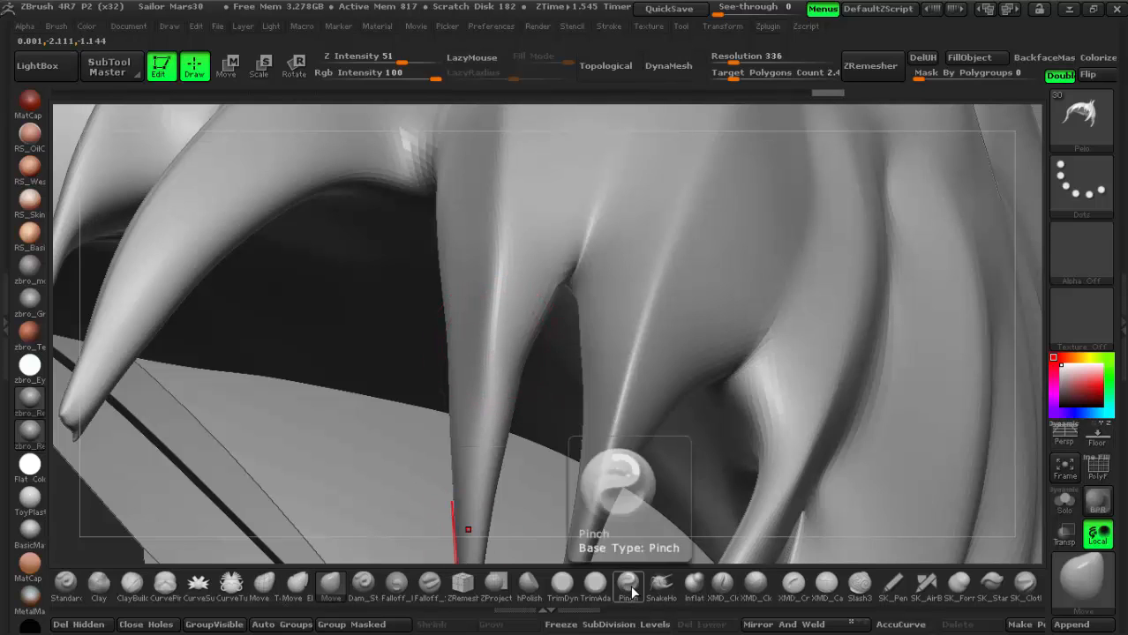
- Resize the hPolish brush and polish the narrow fringe lock from its base down along its length
click(516, 599)
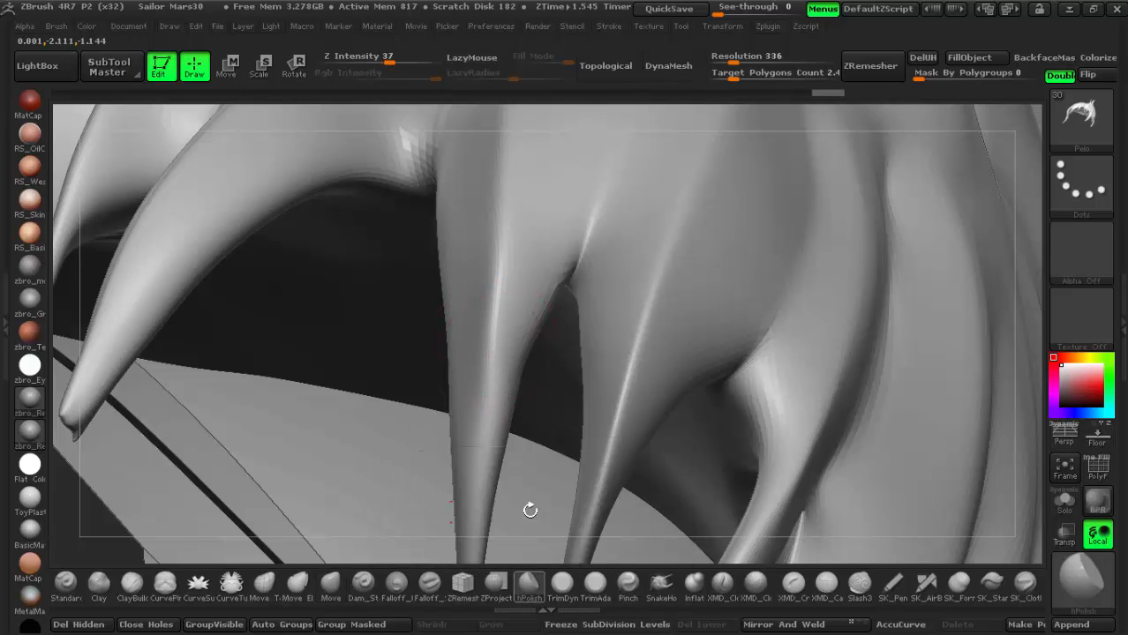
right_drag(564, 252, 527, 268)
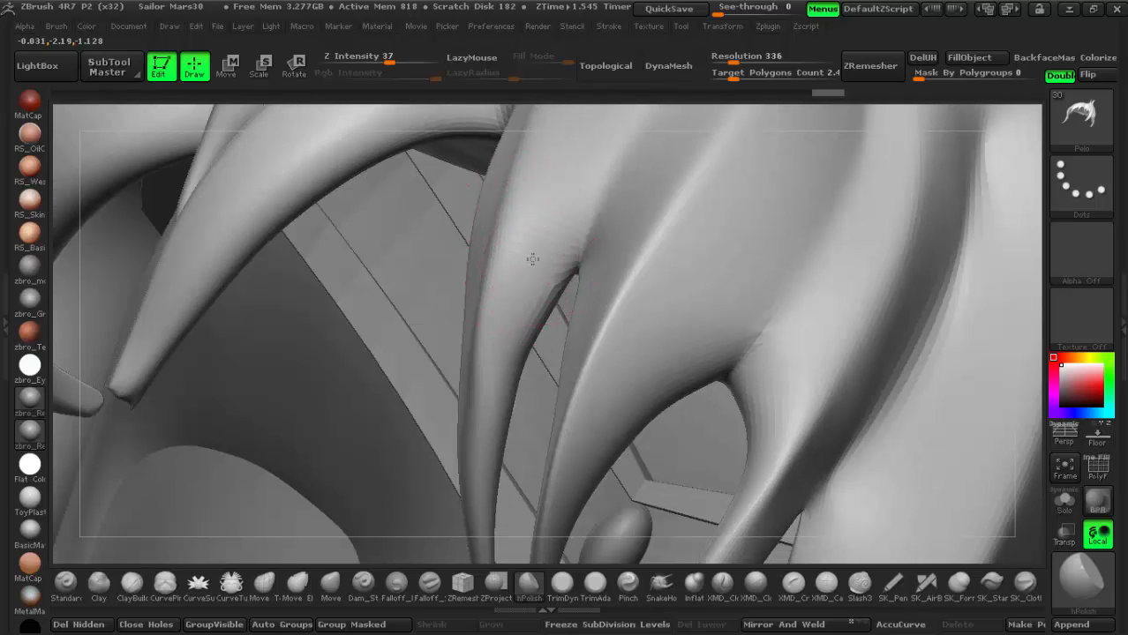
key(space)
mouse_move(530, 257)
mouse_down()
mouse_move(504, 282)
mouse_move(487, 355)
mouse_up()
drag(537, 257, 519, 285)
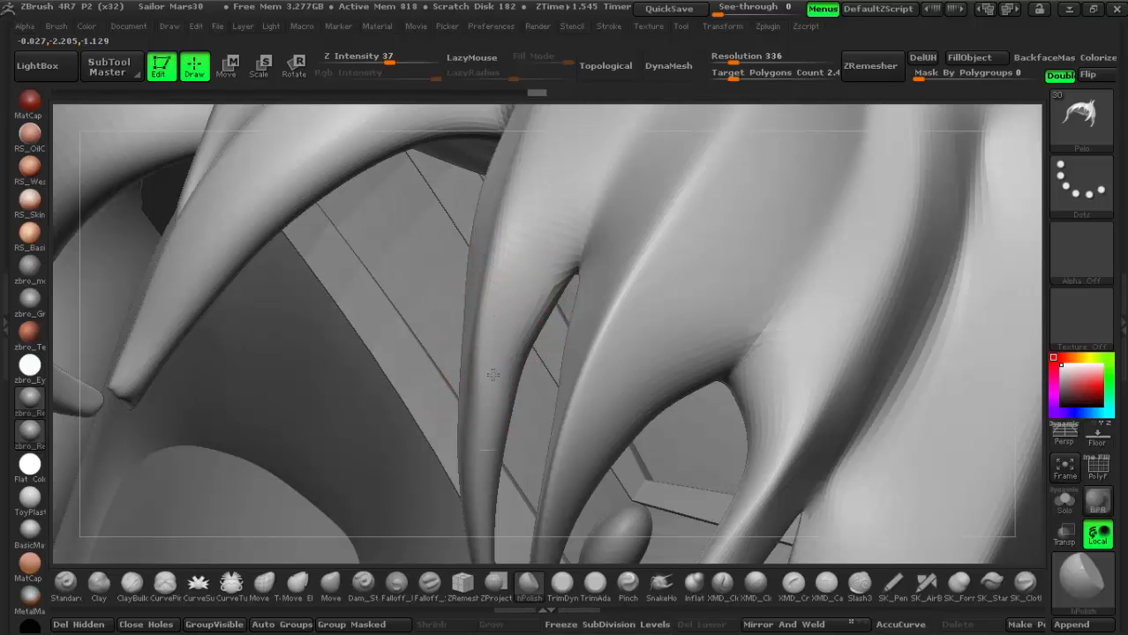
right_drag(516, 273, 561, 295)
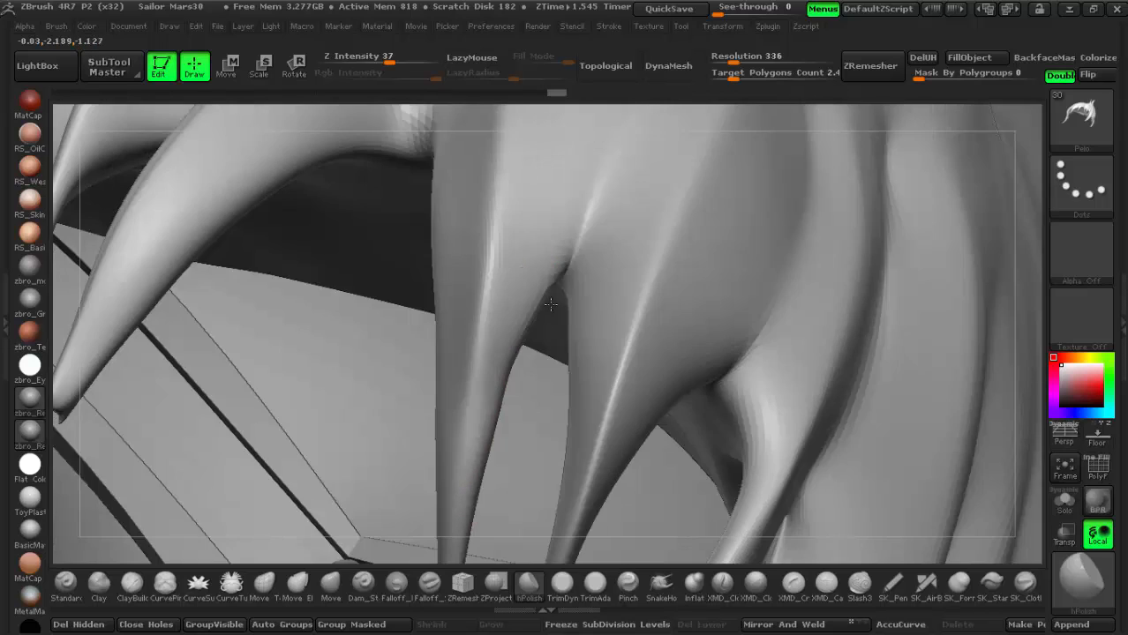
- Isolate the Pelo SubTool by hiding all other SubTools
ctrl+right_drag(545, 140, 547, 296)
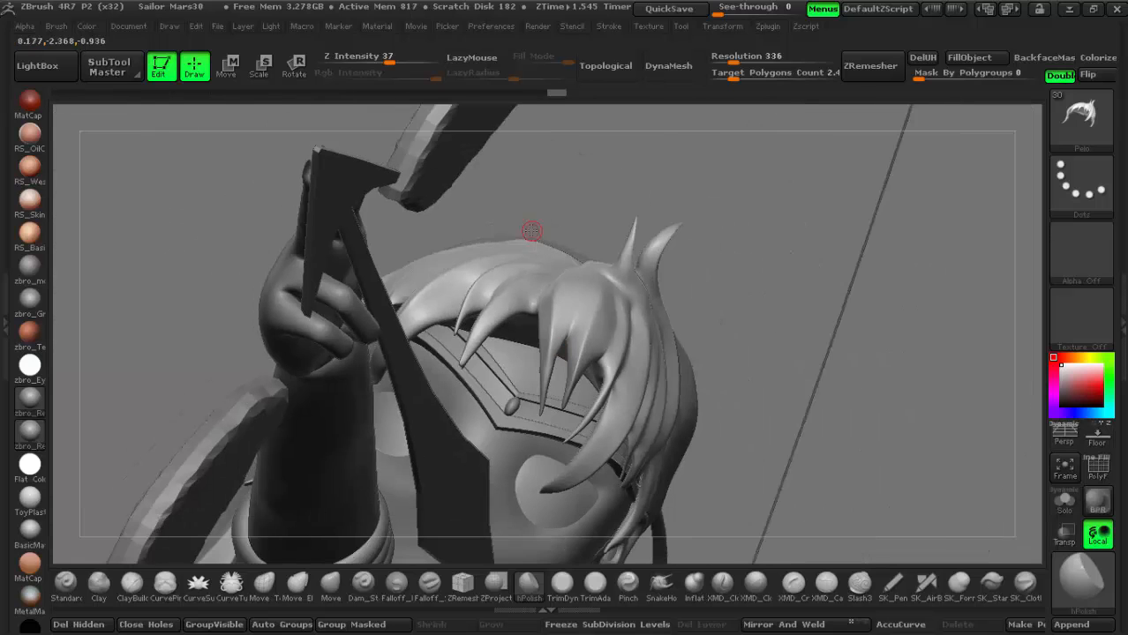
alt+right_drag(534, 231, 441, 207)
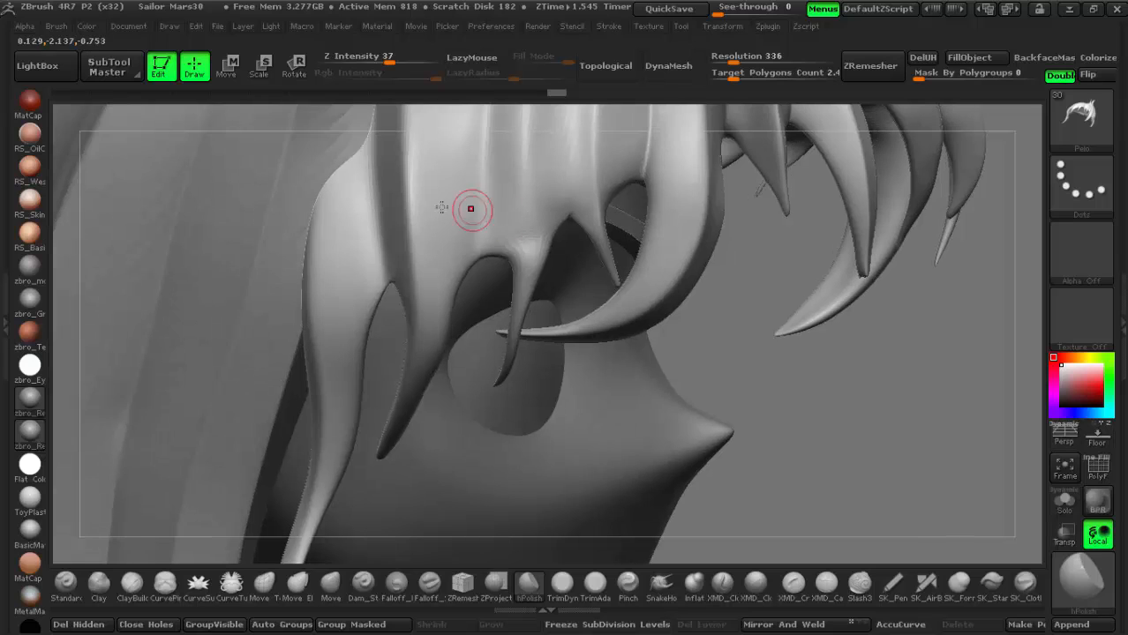
mouse_move(505, 247)
right_down()
mouse_move(506, 230)
mouse_move(503, 378)
right_up()
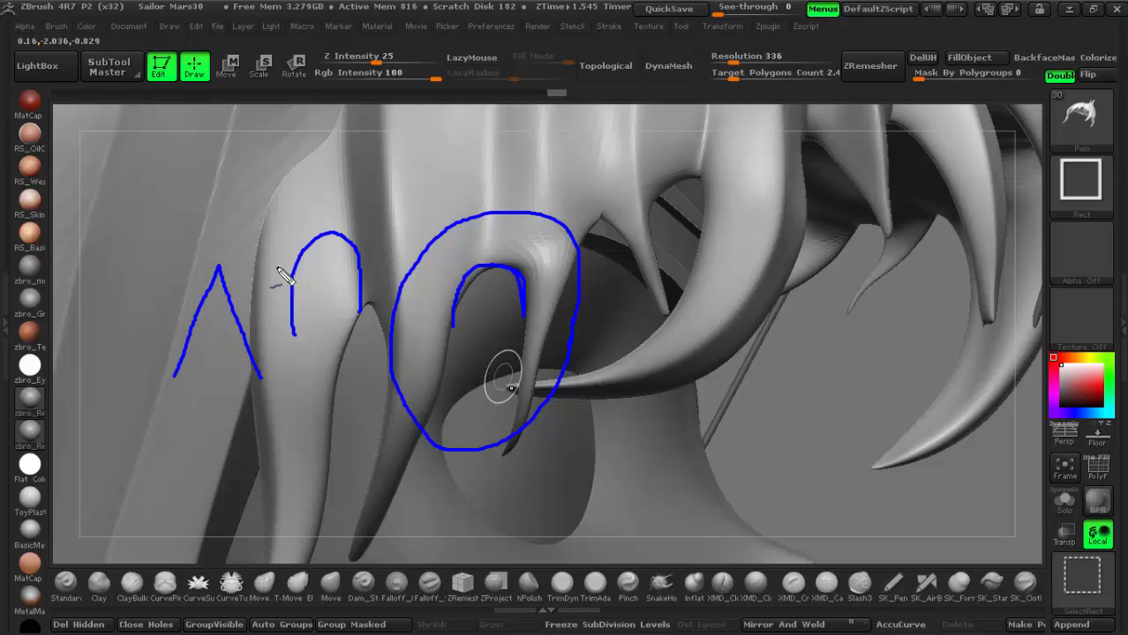
key(Escape)
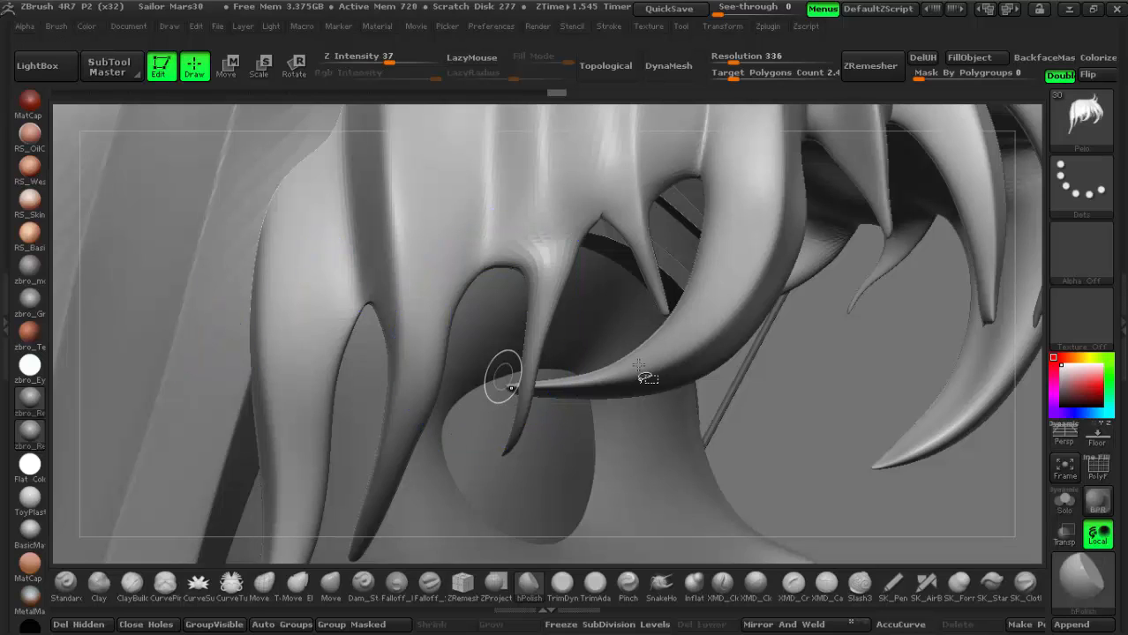
click(1123, 308)
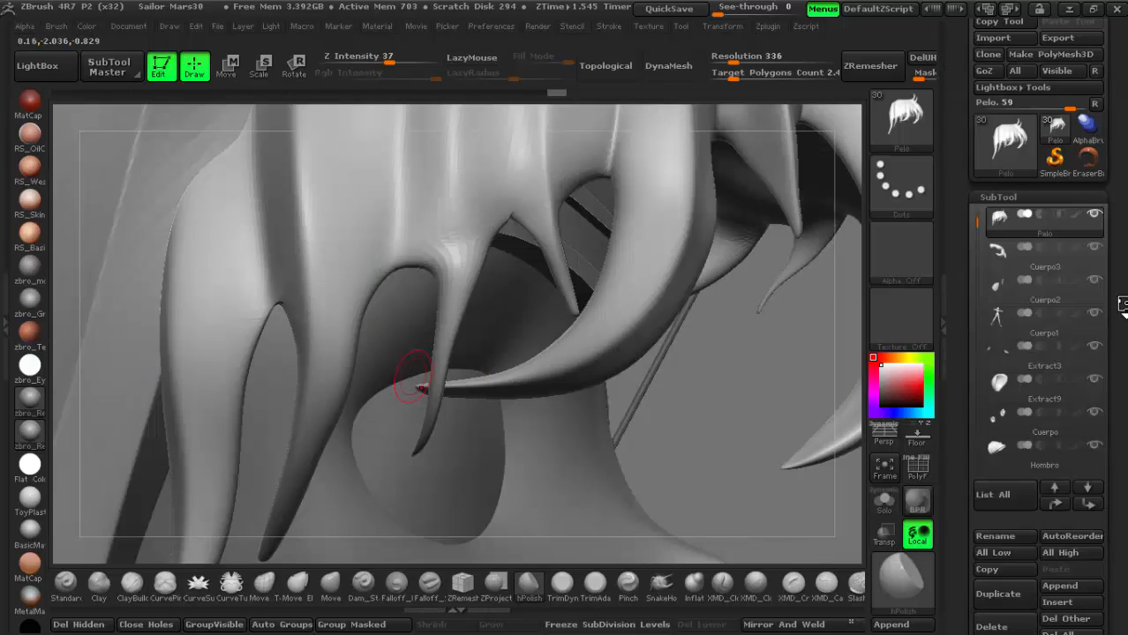
shift+click(1097, 215)
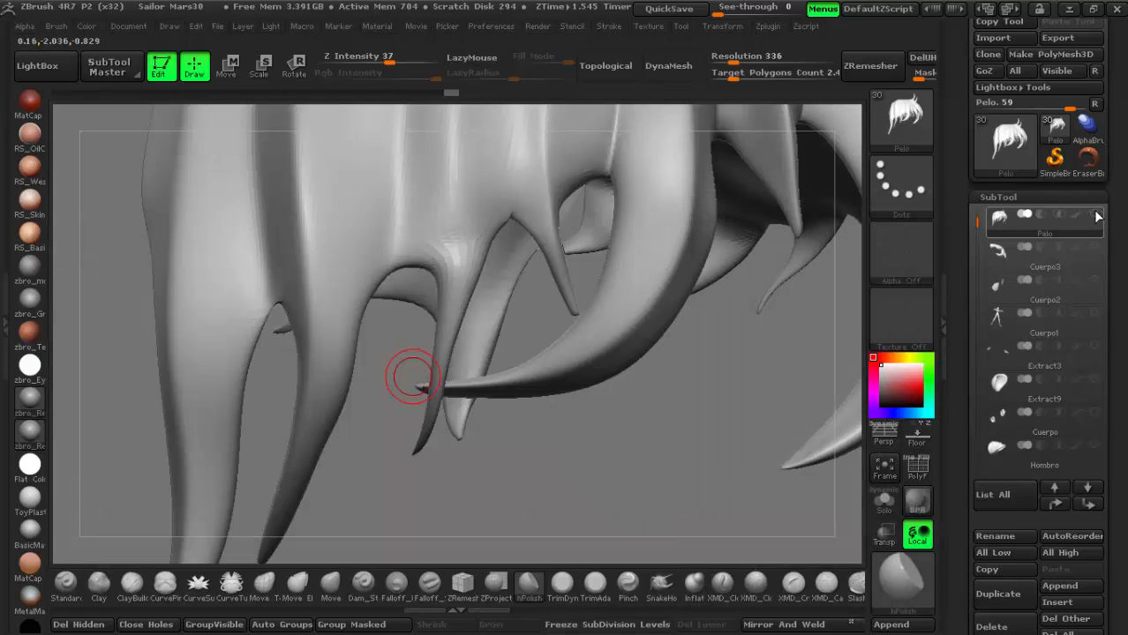
- Mask the area around the rounded gap beside the thin fringe lock with the MaskLasso brush and invert the mask
right_drag(426, 276, 580, 285)
ctrl+right_drag(409, 242, 460, 323)
alt+right_drag(459, 324, 519, 299)
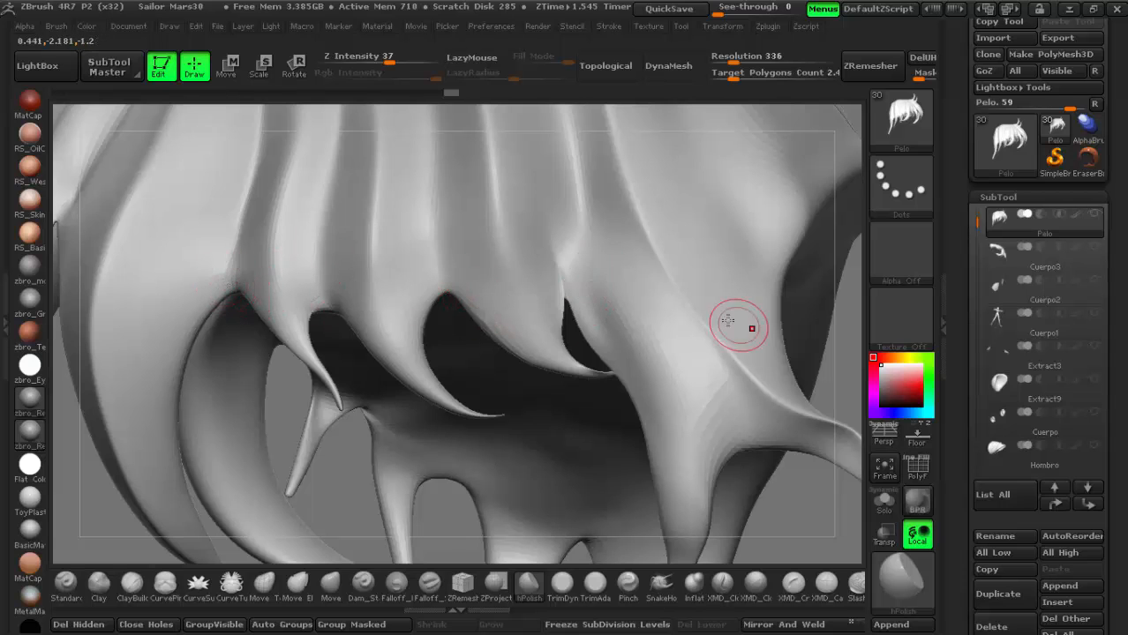
right_drag(747, 325, 713, 320)
mouse_move(598, 330)
right_down()
mouse_move(476, 315)
mouse_move(588, 374)
mouse_move(572, 319)
mouse_move(578, 384)
mouse_move(535, 461)
mouse_move(500, 350)
mouse_move(391, 280)
right_up()
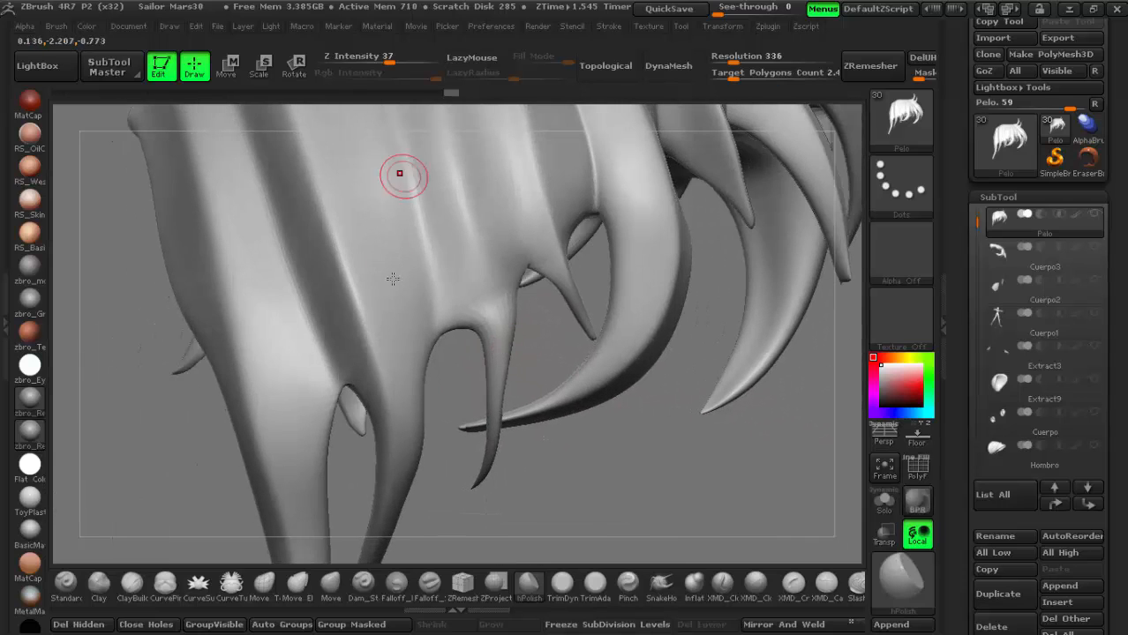
mouse_move(488, 287)
right_down()
mouse_move(478, 231)
mouse_move(478, 241)
right_up()
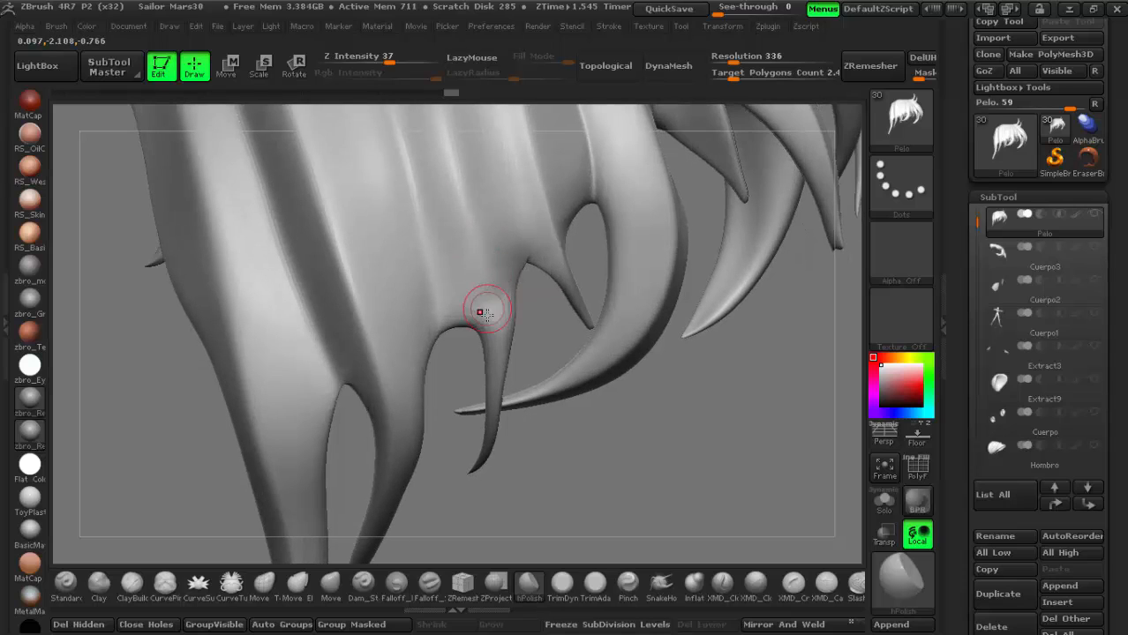
click(947, 311)
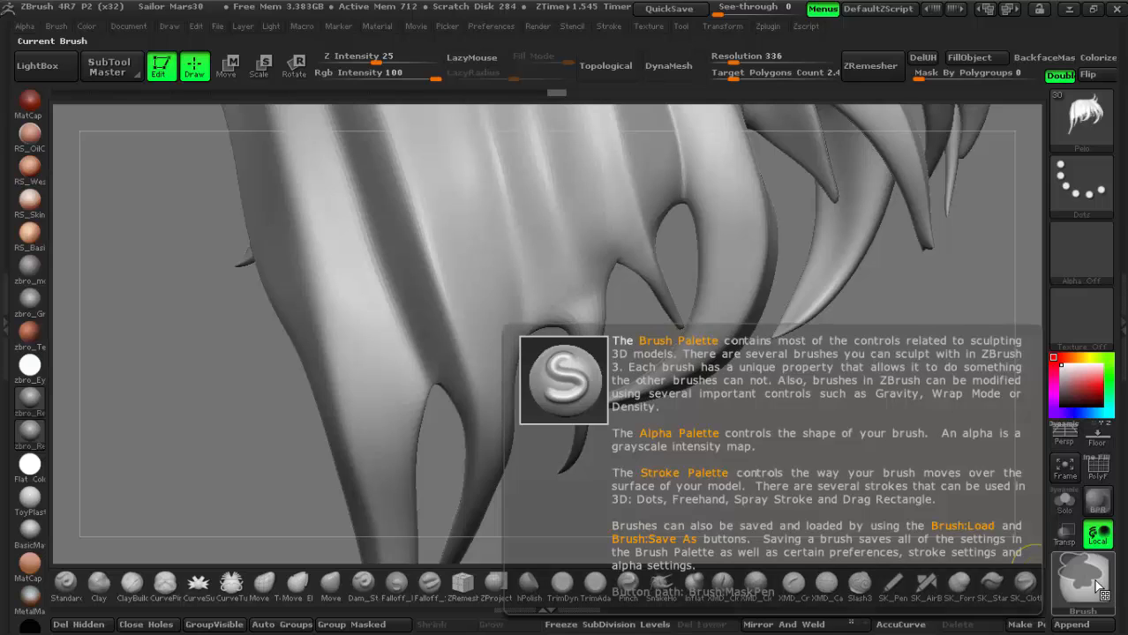
click(1099, 586)
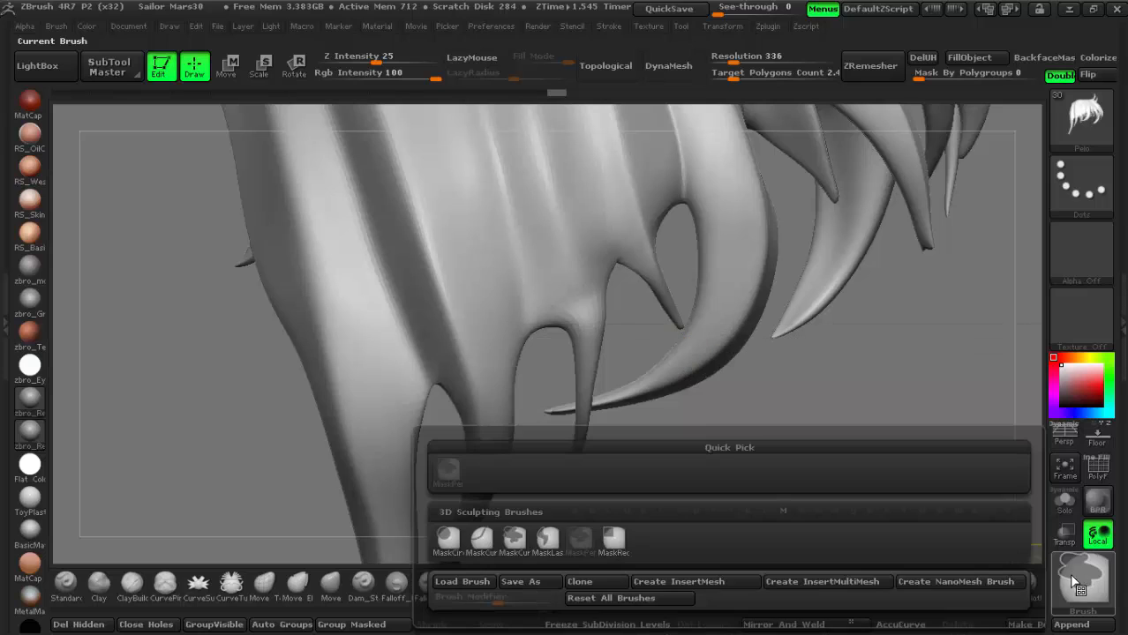
click(544, 540)
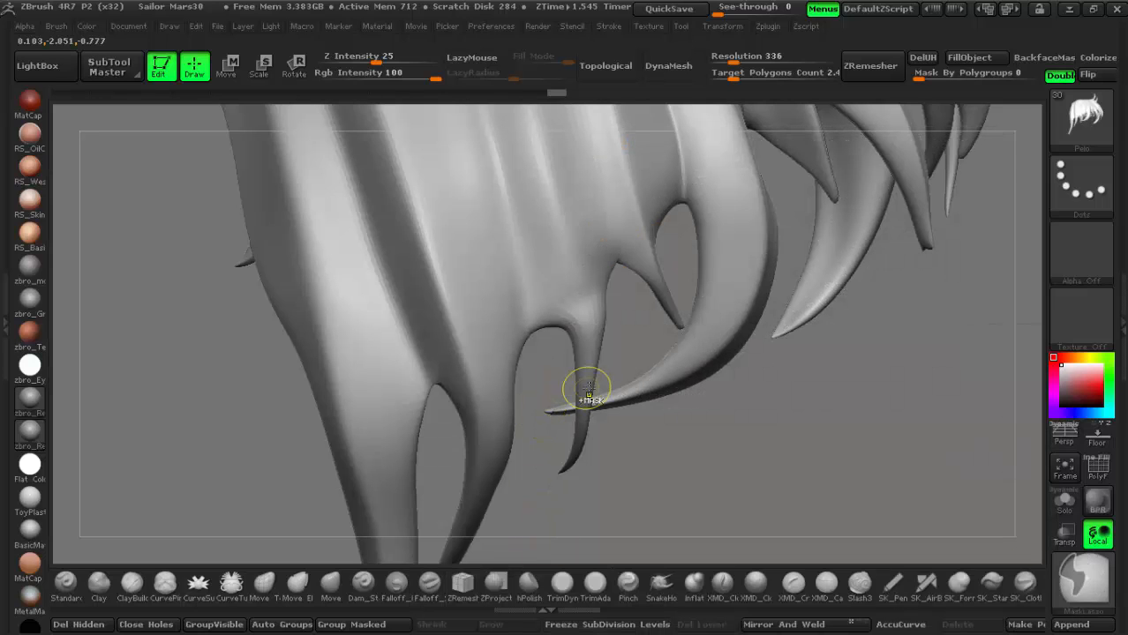
key(ctrl)
mouse_move(579, 319)
ctrl+mouse_down()
mouse_move(549, 259)
mouse_move(496, 255)
mouse_move(486, 318)
mouse_move(499, 369)
mouse_move(584, 403)
ctrl+mouse_up()
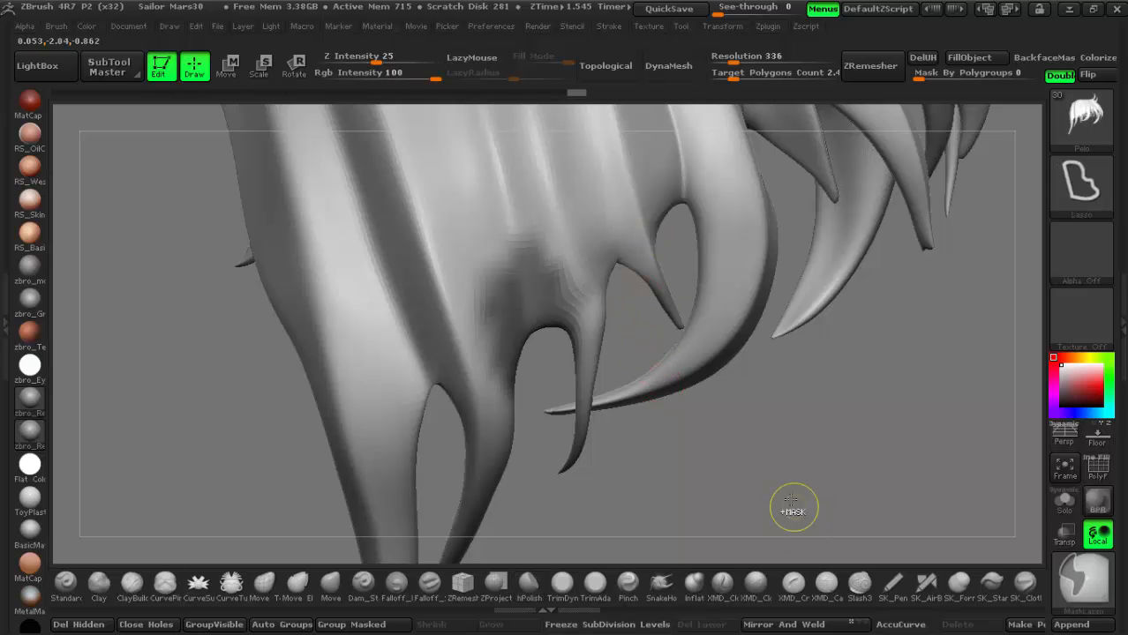
ctrl+click(779, 461)
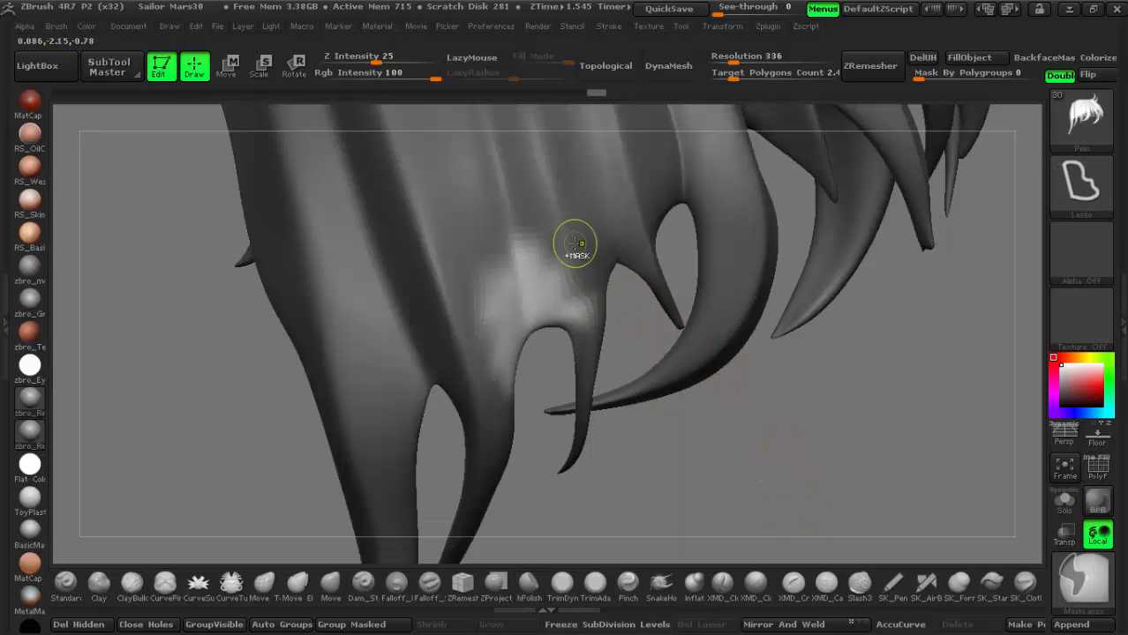
- Inspect the masked hair from below and inside, returning to the unmasked gap beside the thin lock
drag(571, 379, 482, 339)
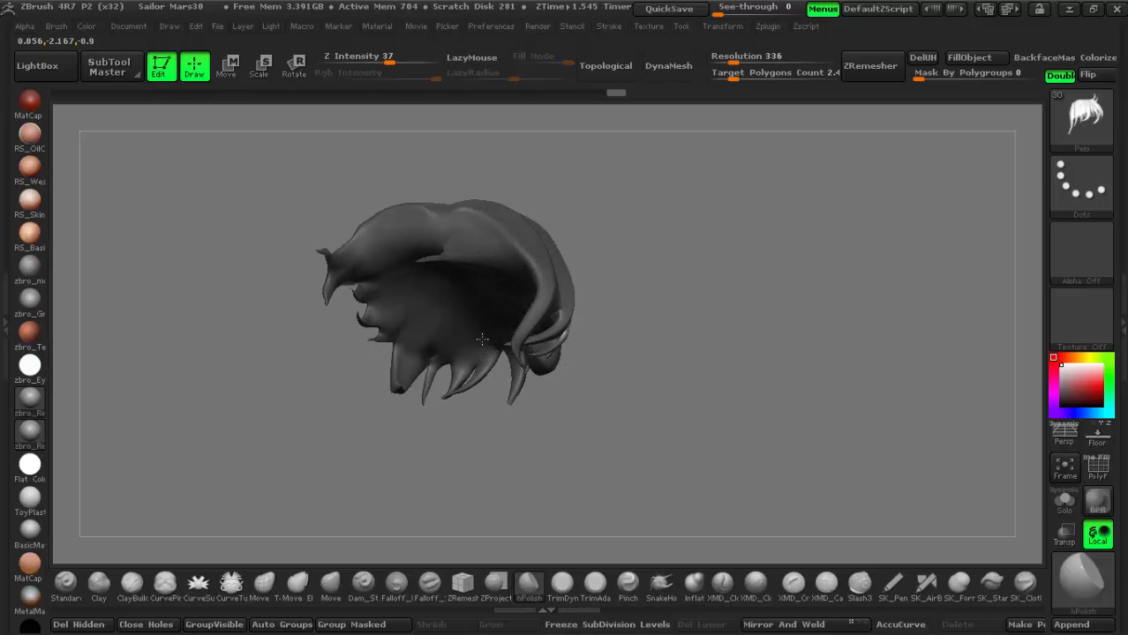
mouse_move(273, 329)
mouse_down()
mouse_move(443, 454)
mouse_move(441, 282)
mouse_move(350, 168)
mouse_move(272, 167)
mouse_move(411, 471)
mouse_up()
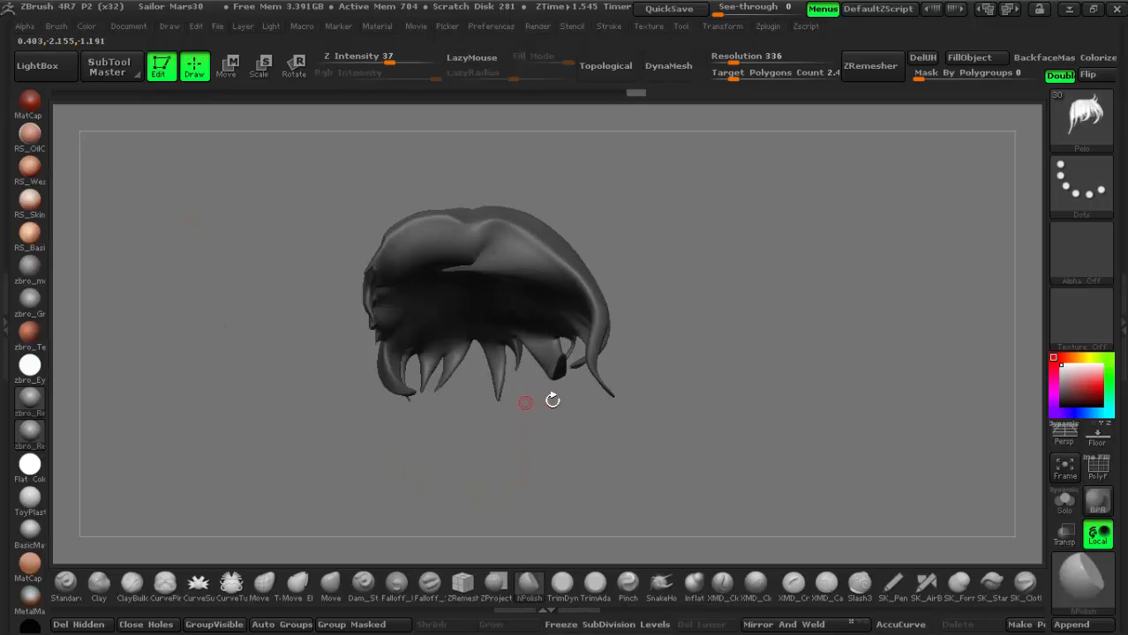
mouse_move(552, 395)
mouse_down()
mouse_move(606, 413)
mouse_move(553, 369)
mouse_move(813, 354)
mouse_move(573, 358)
mouse_move(667, 398)
mouse_move(675, 340)
mouse_move(706, 327)
mouse_move(659, 329)
mouse_up()
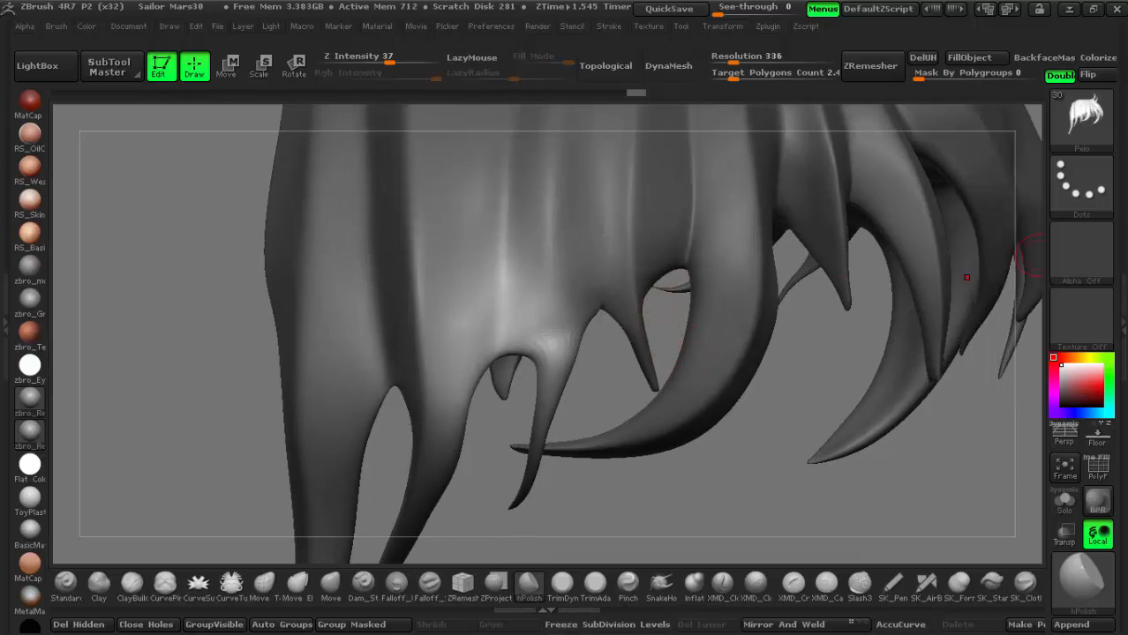